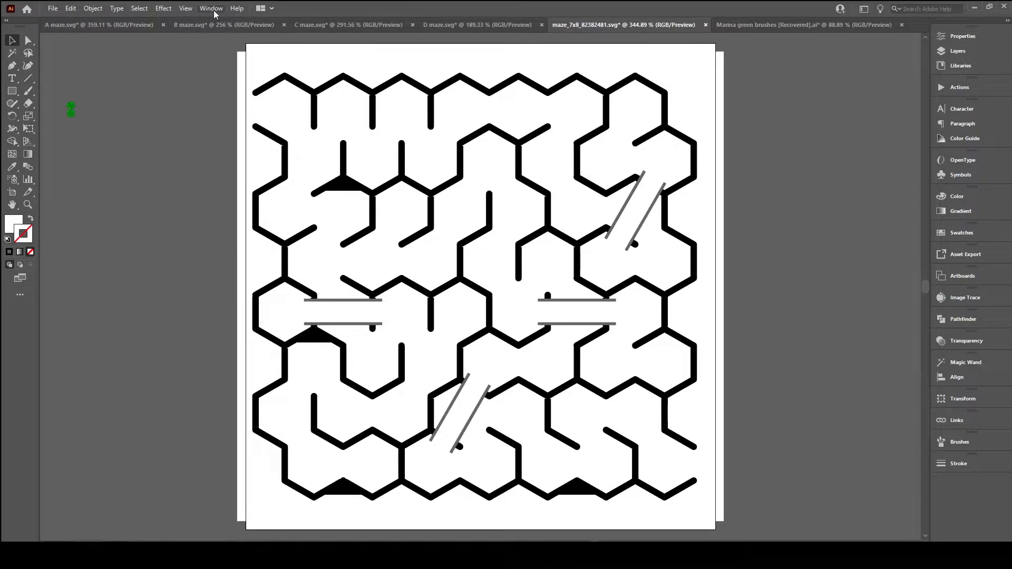
Create a new action named "Flipit" in the Default Actions set and start recording it.
left_click(215, 10)
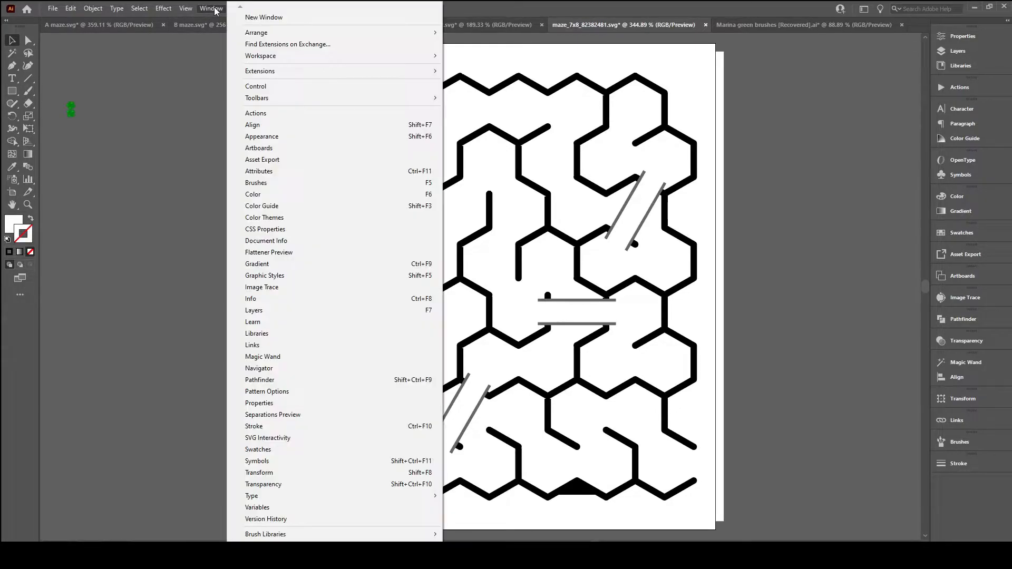
left_click(256, 114)
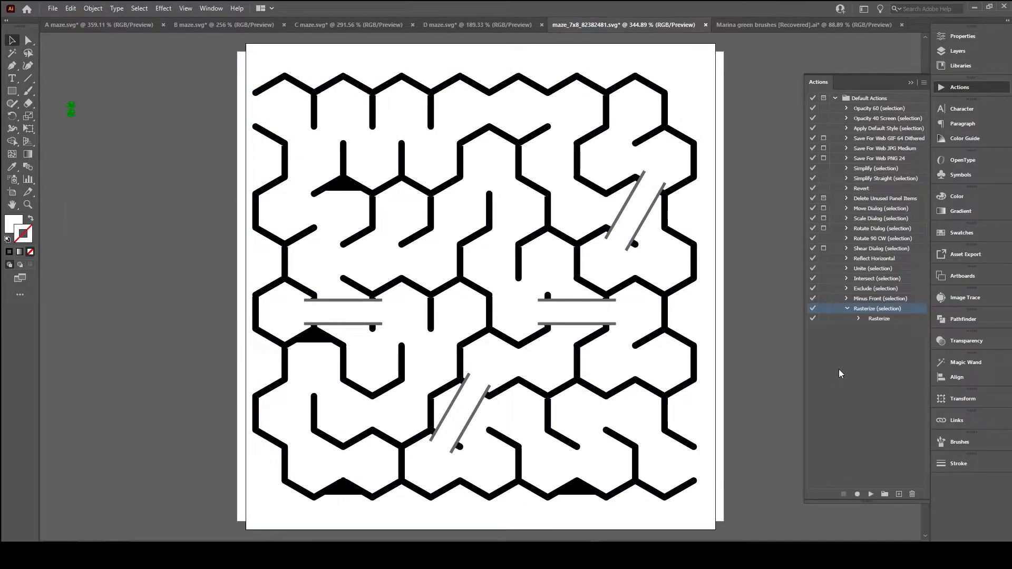
left_click(899, 495)
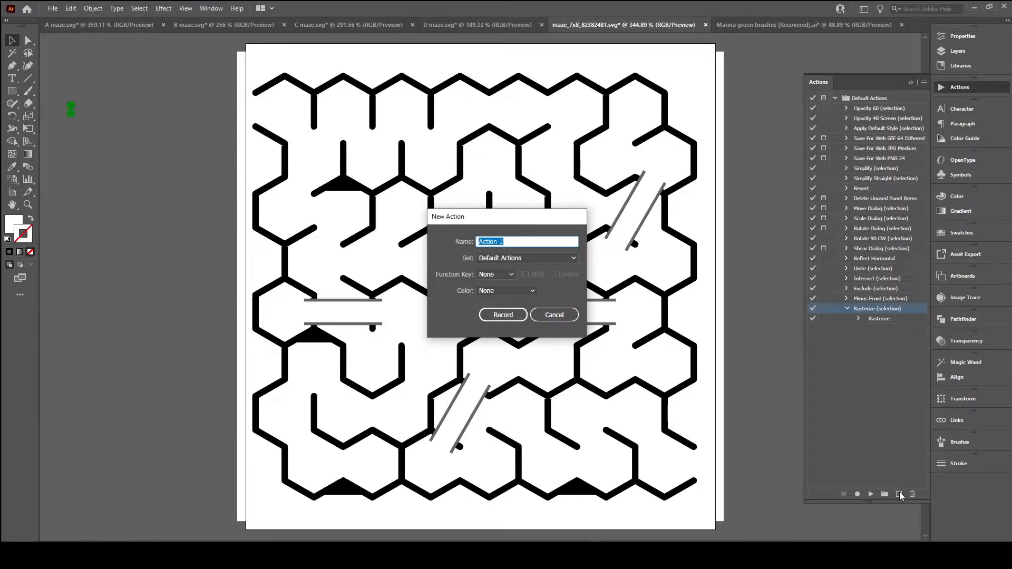
type("Flipitz")
key("BackSpace")
left_click(518, 316)
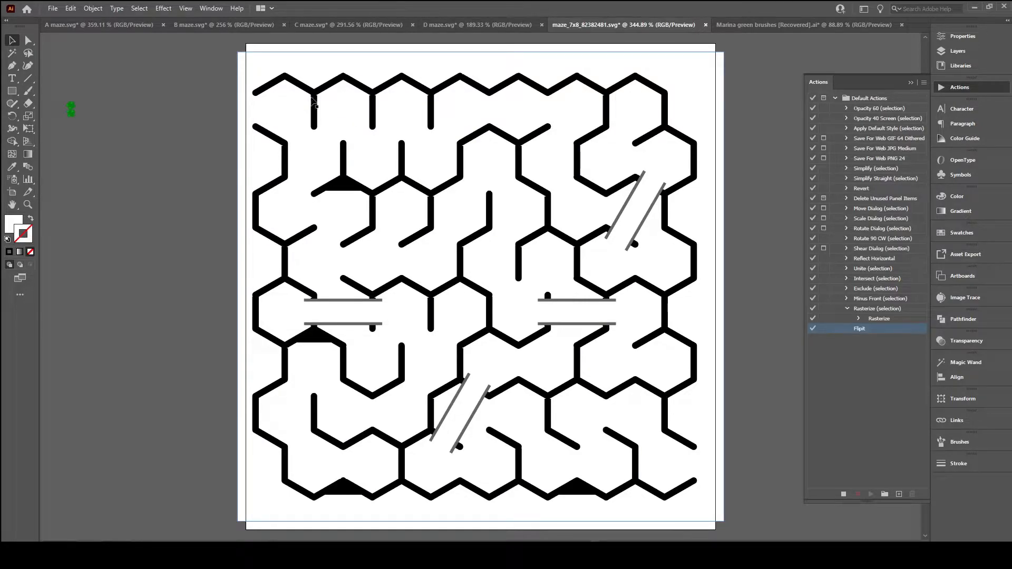
Record selecting all objects on the active artboard as part of the Flipit action.
left_click(234, 54)
left_click(138, 9)
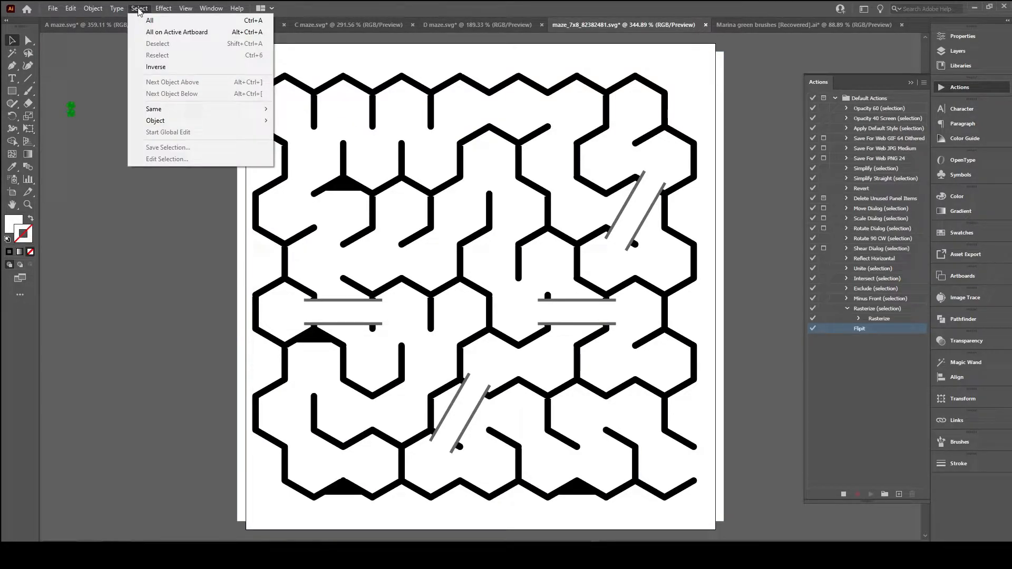
left_click(201, 35)
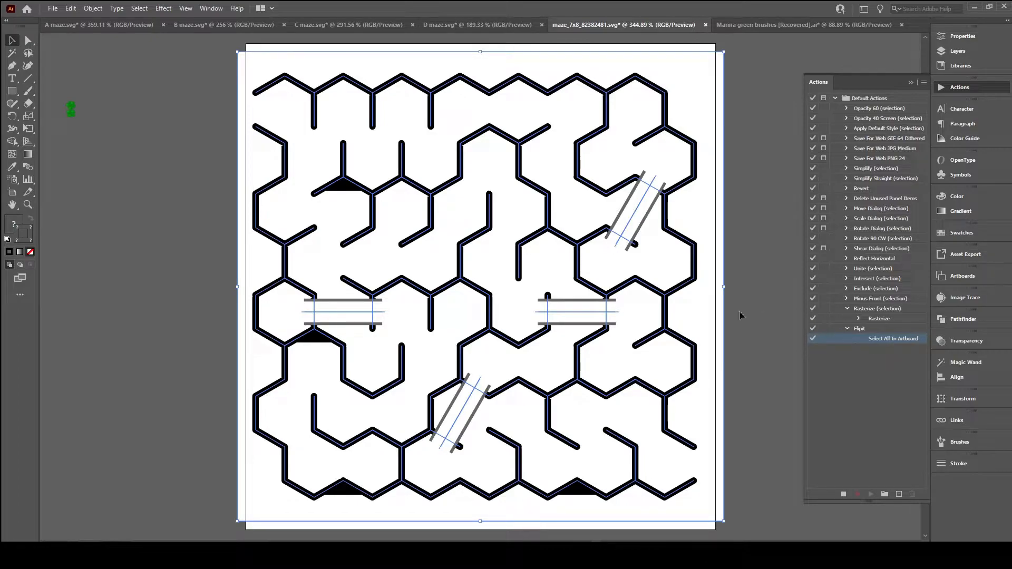
Rotate the selected maze artwork by 90° while the action is recording.
left_click(95, 9)
mouse_move(112, 22)
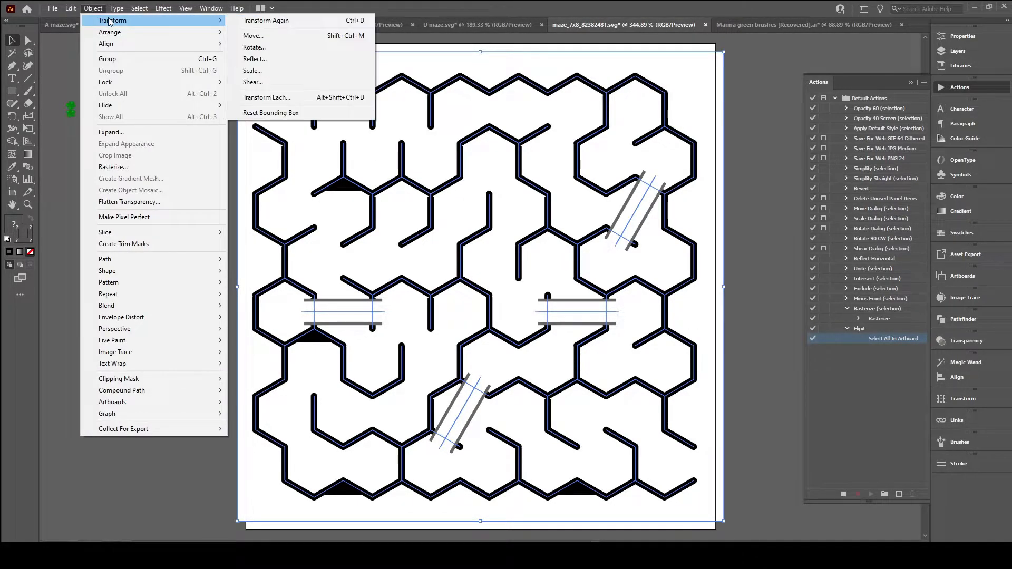
left_click(254, 47)
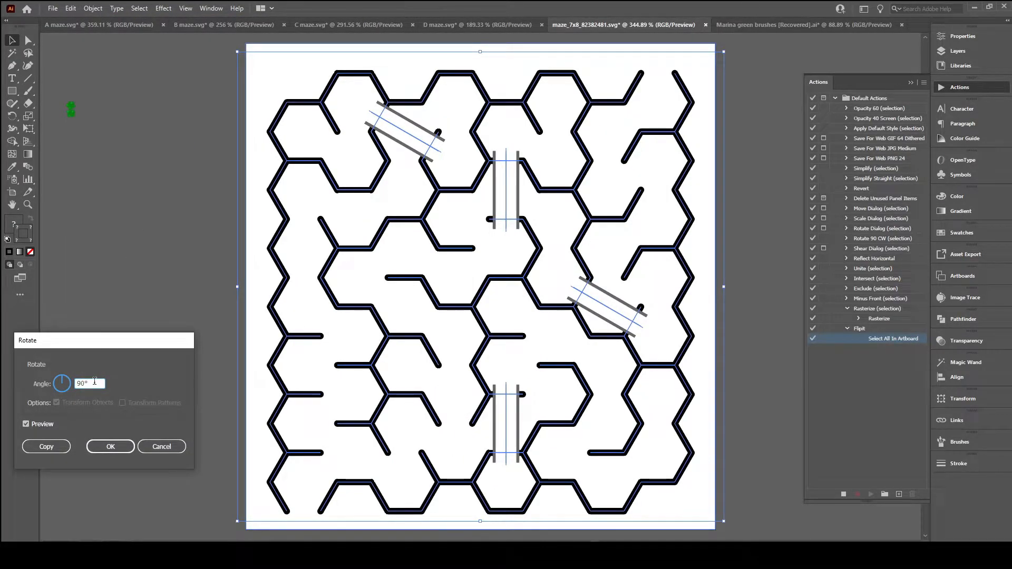
type("90")
left_click_drag(91, 342, 136, 301)
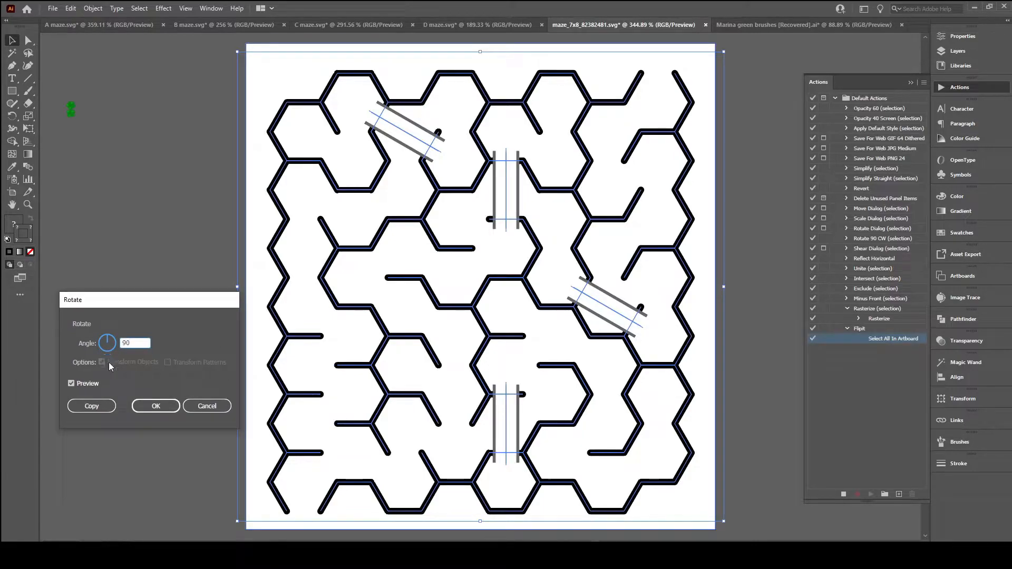
left_click(155, 406)
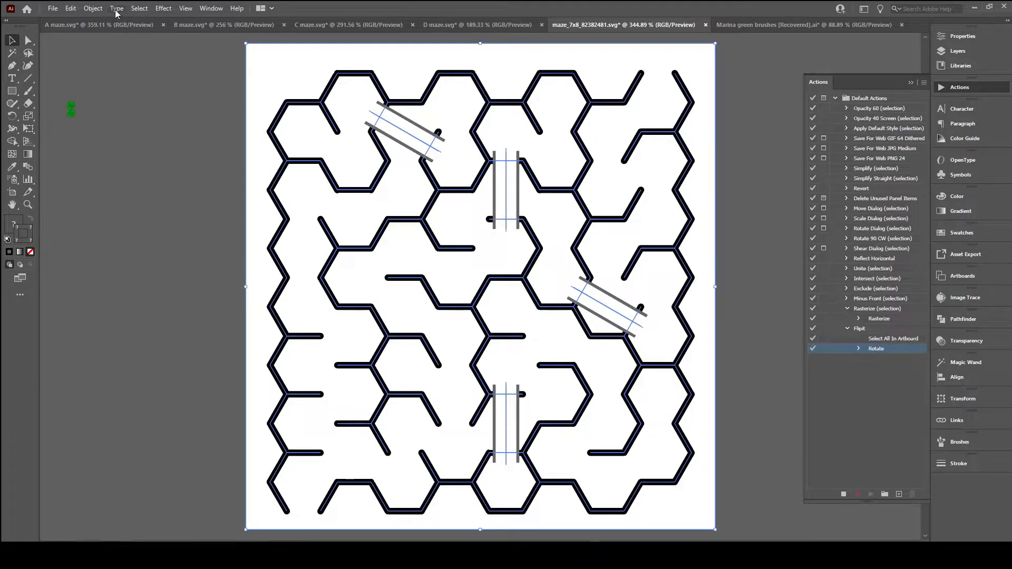
Reflect the selected maze across the vertical axis and stop recording the action.
left_click(95, 9)
mouse_move(109, 22)
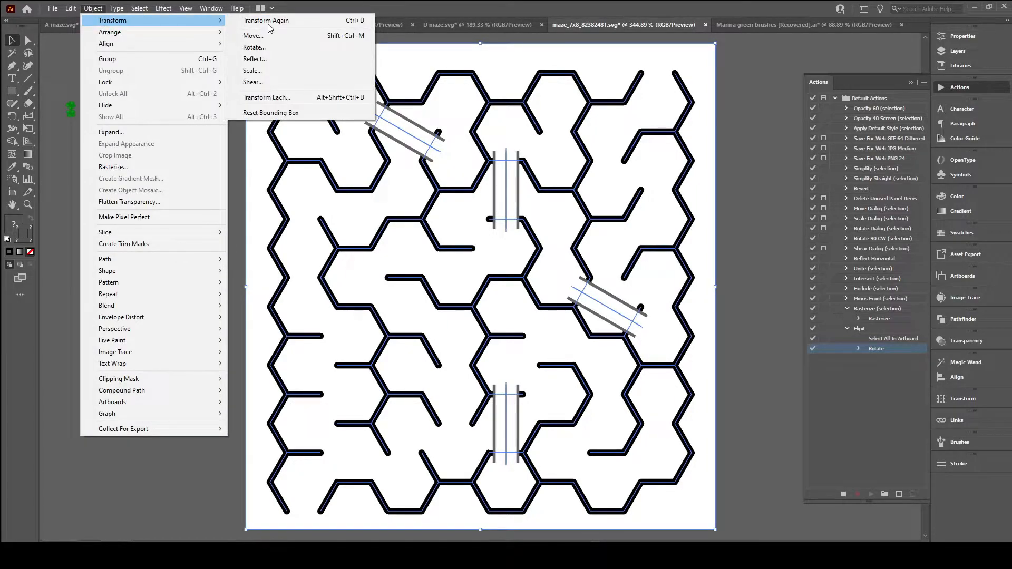
left_click(256, 59)
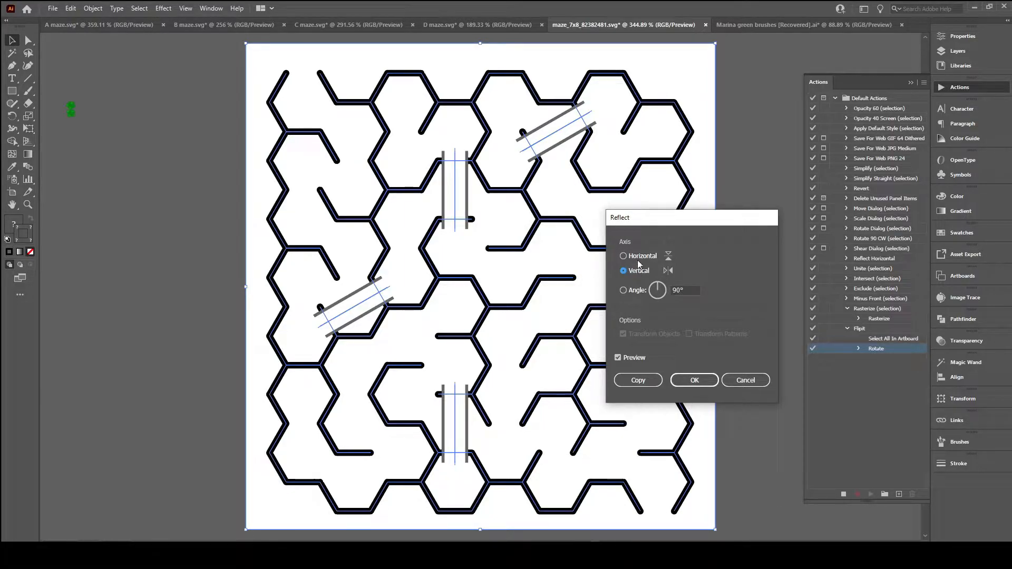
left_click(695, 381)
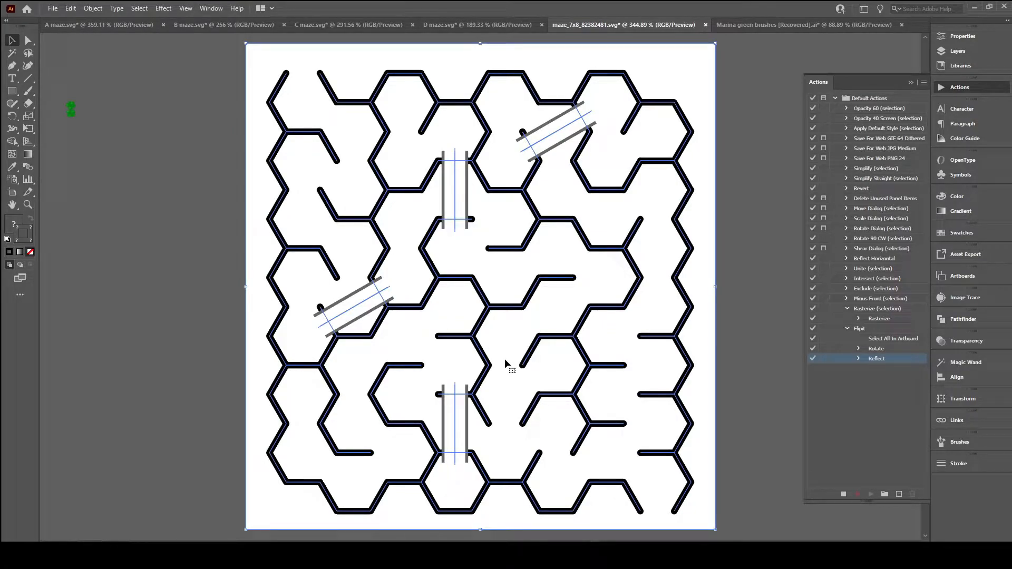
left_click(844, 494)
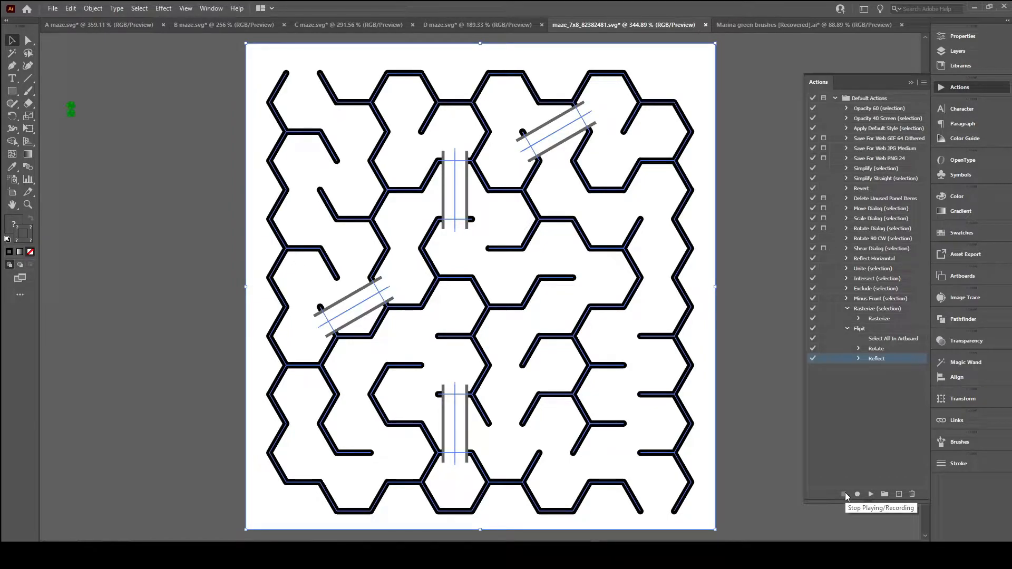
Undo the rotation and reflection of the maze and leave the artwork deselected.
left_click(772, 397)
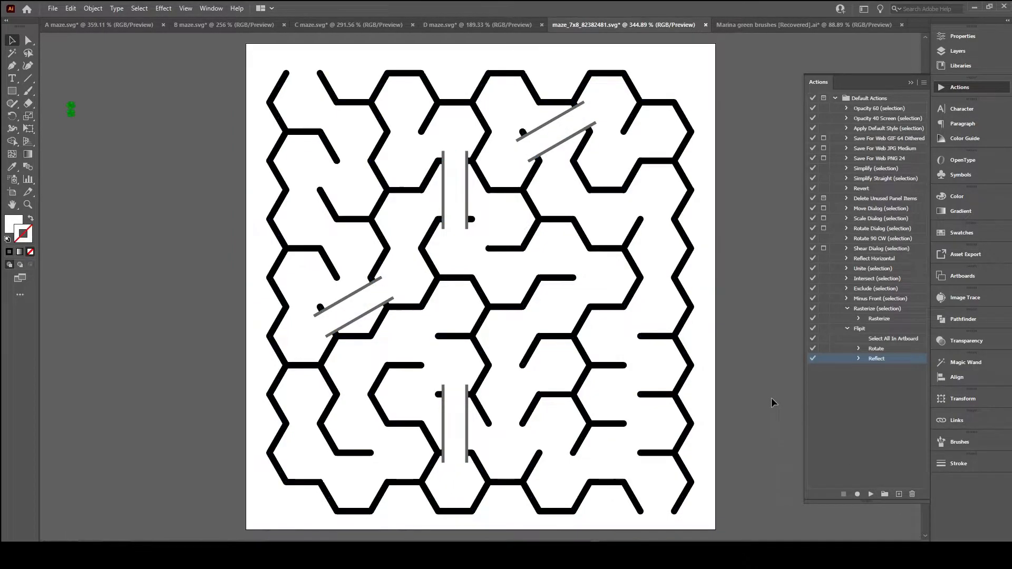
left_click(70, 8)
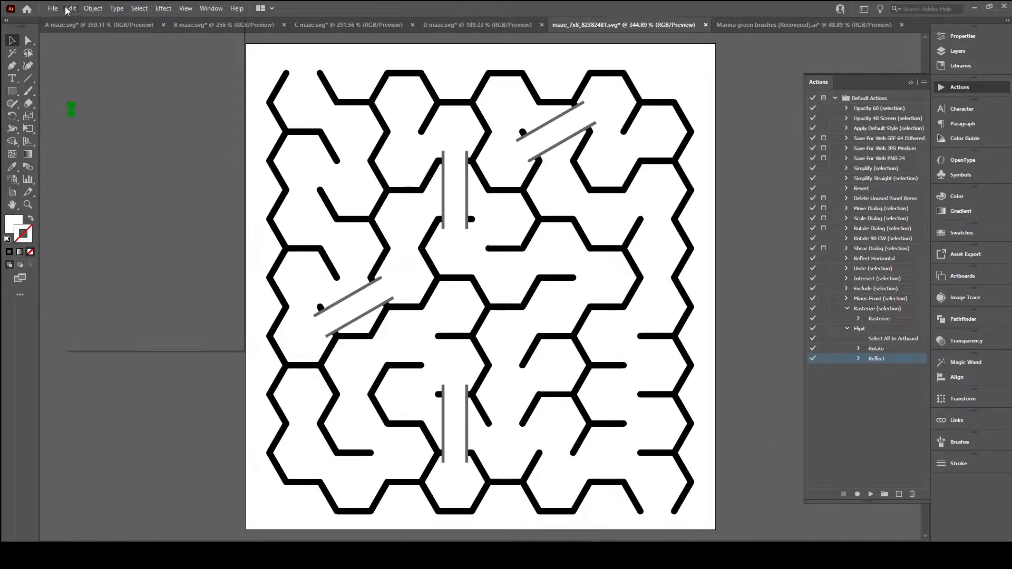
left_click(76, 20)
key("ctrl+z")
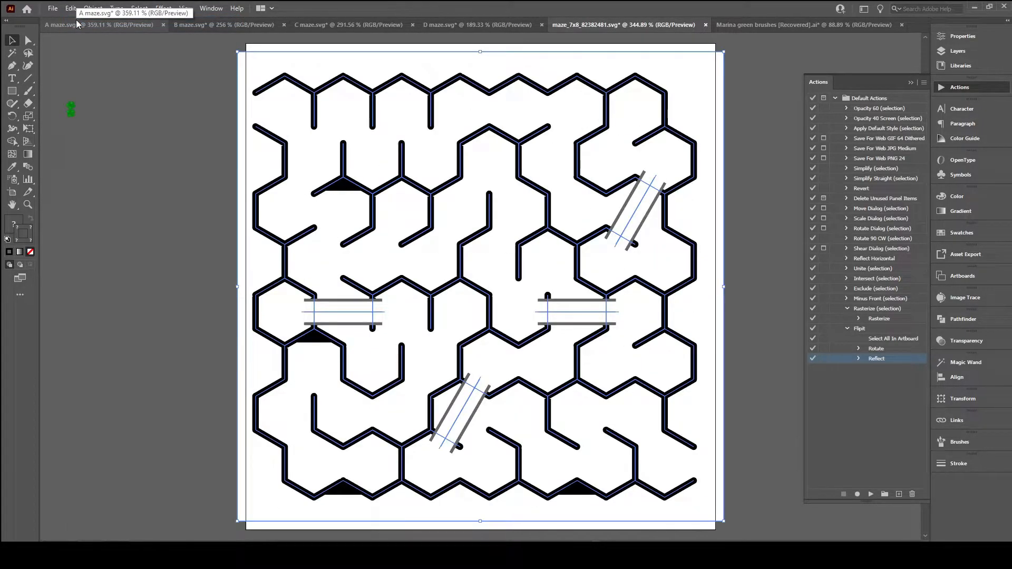
left_click(148, 107)
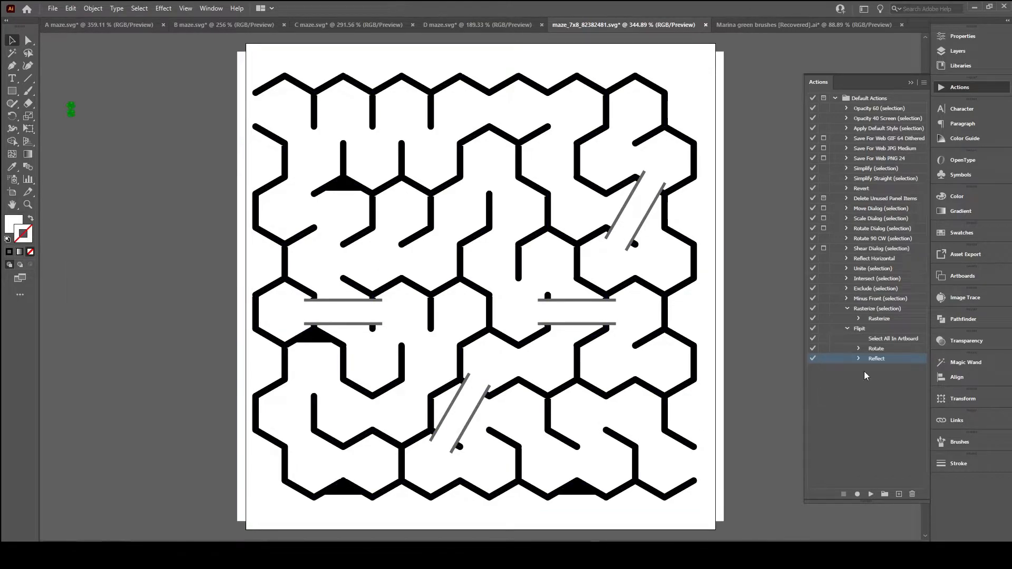
Test the Flipit action by playing it on the maze, and deselect the artwork.
left_click(872, 330)
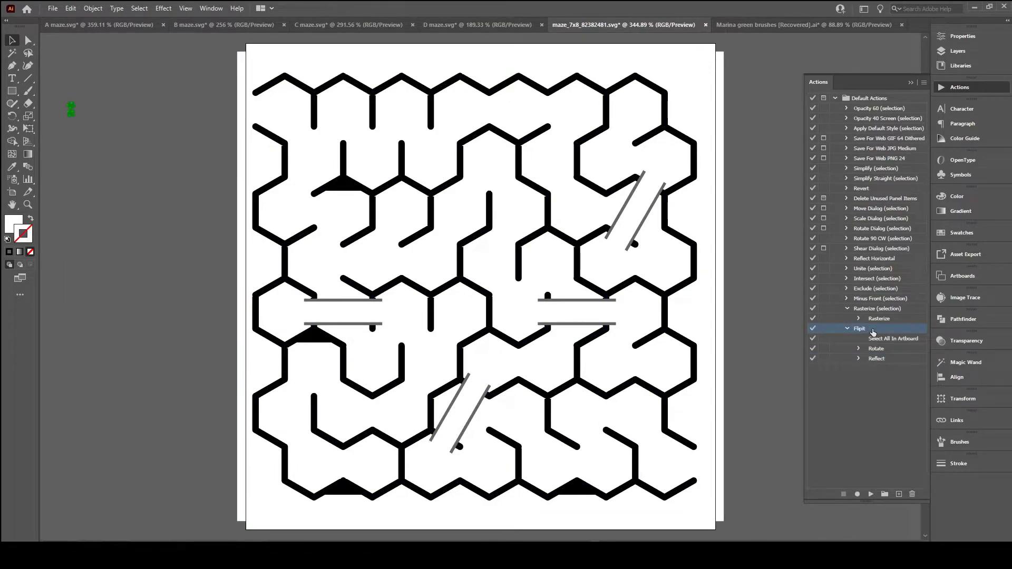
left_click(872, 494)
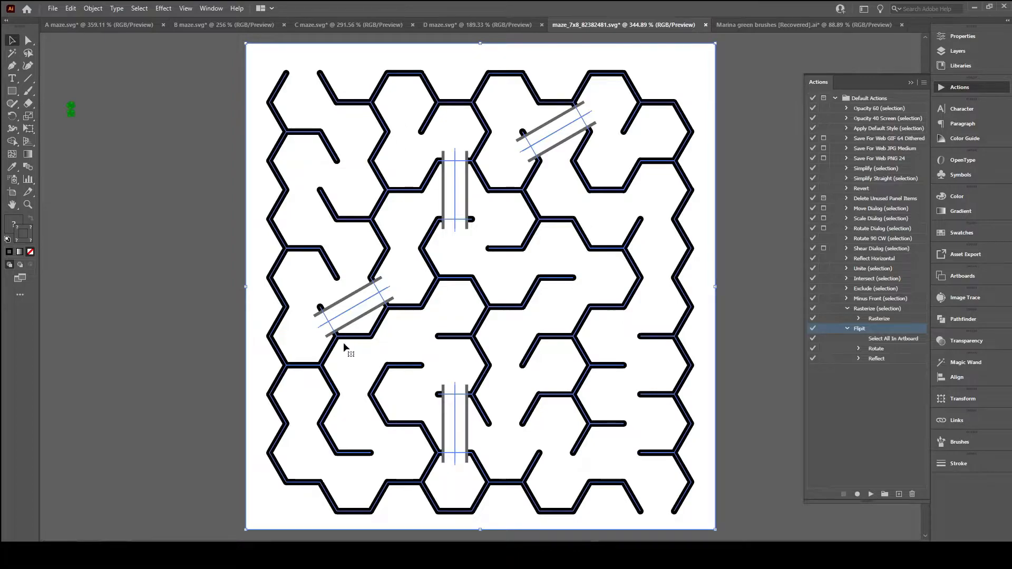
left_click(870, 383)
left_click(629, 178)
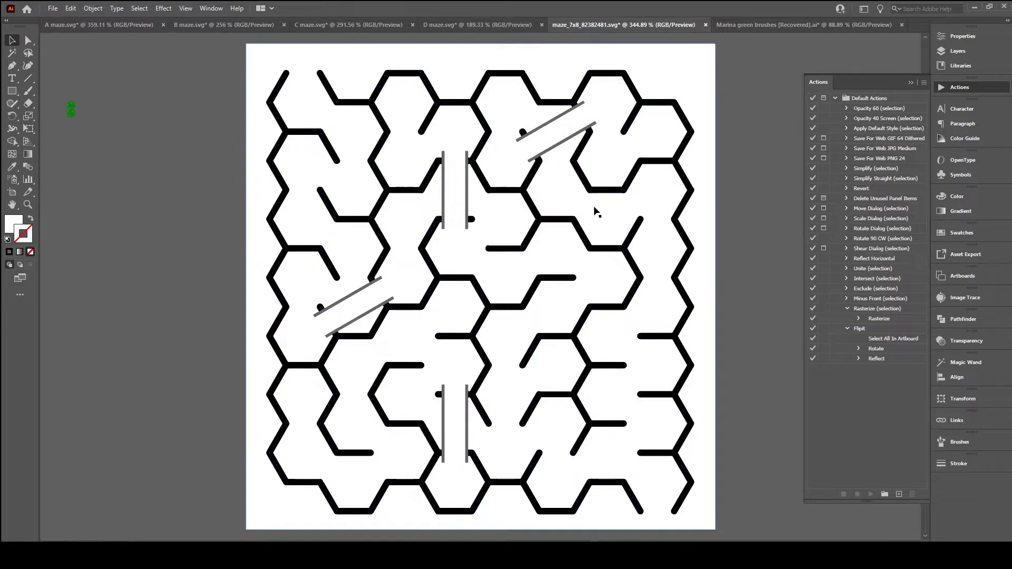
Resume recording the Flipit action and insert the Save menu item as a recorded command.
left_click(879, 330)
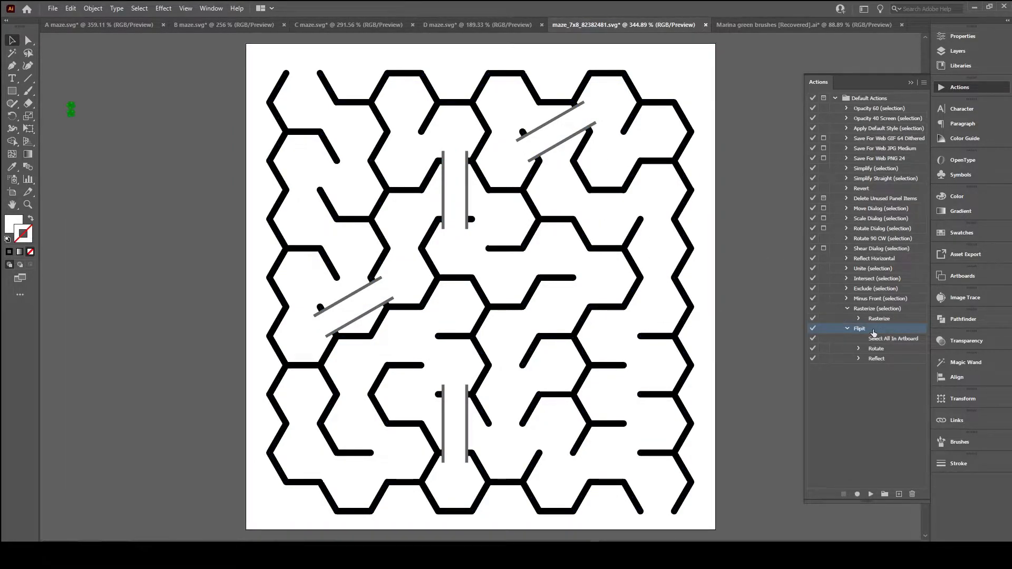
left_click(857, 495)
left_click(924, 83)
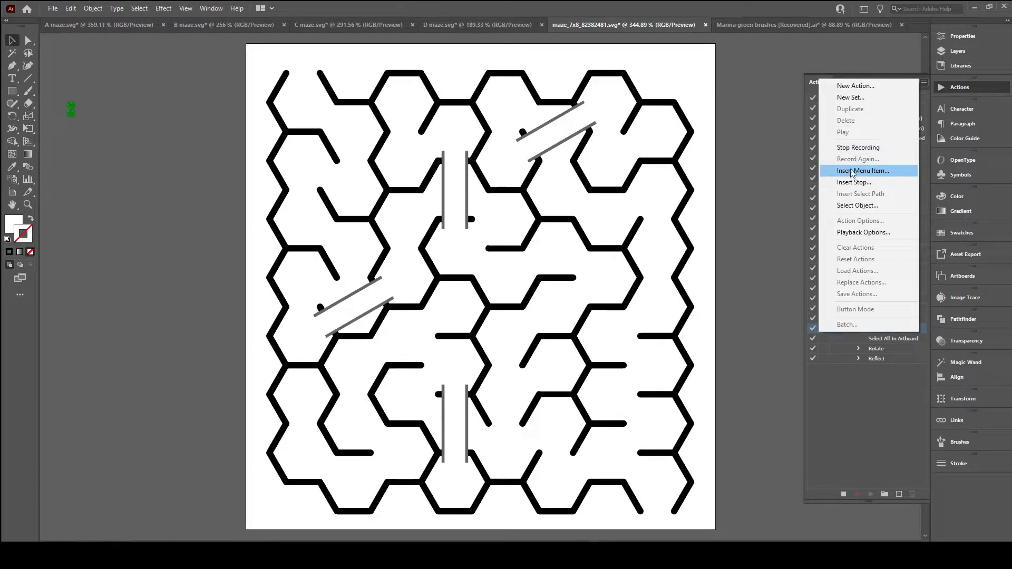
left_click(888, 175)
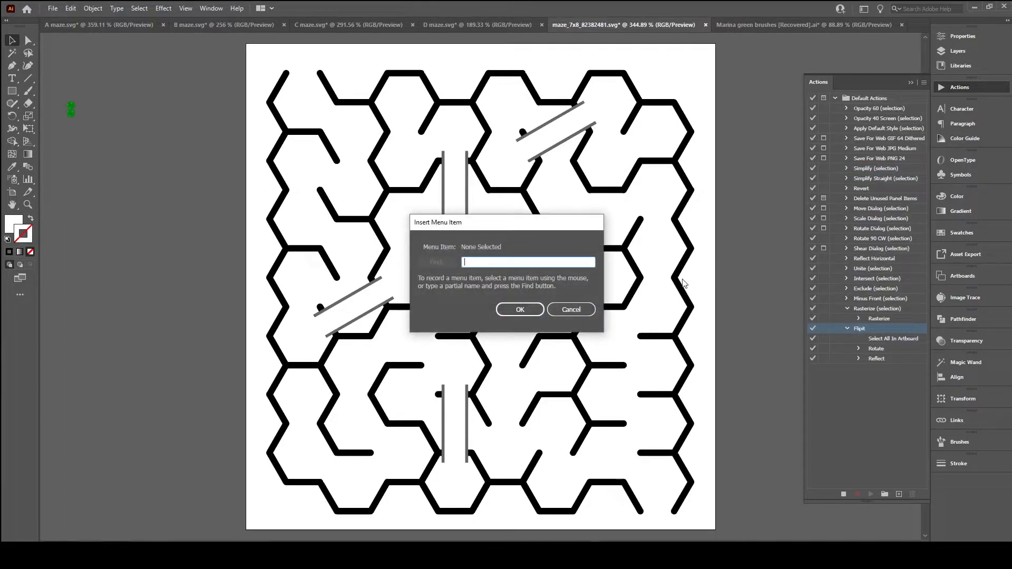
type("Save")
left_click(509, 311)
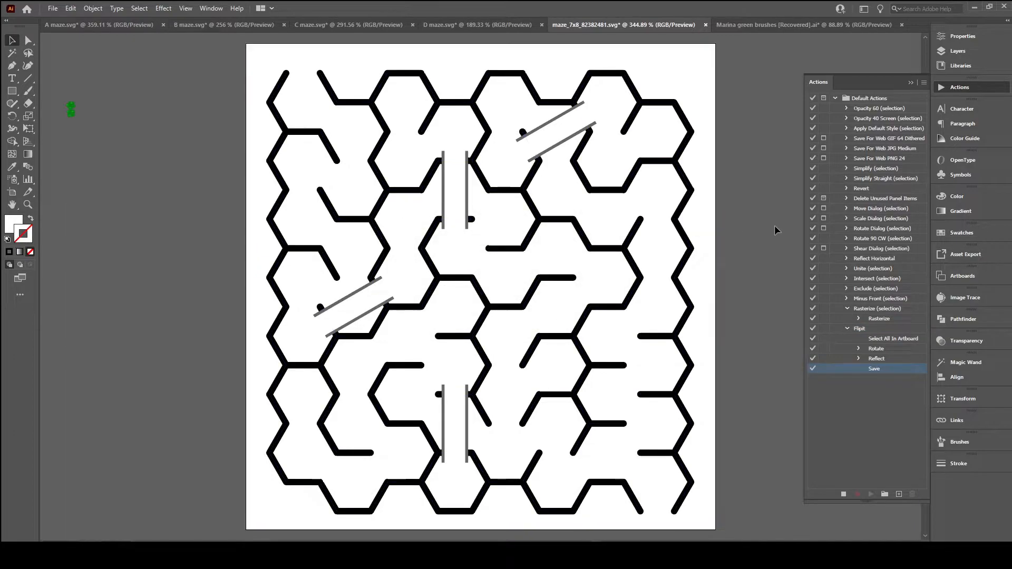
Insert the Close menu item after Save in the Flipit action and stop recording.
left_click(923, 84)
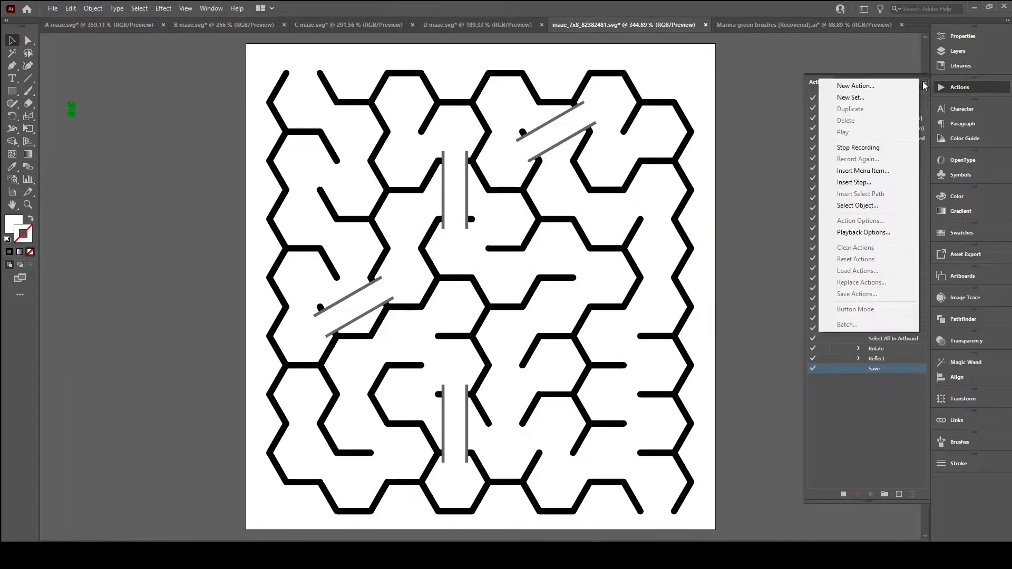
left_click(862, 170)
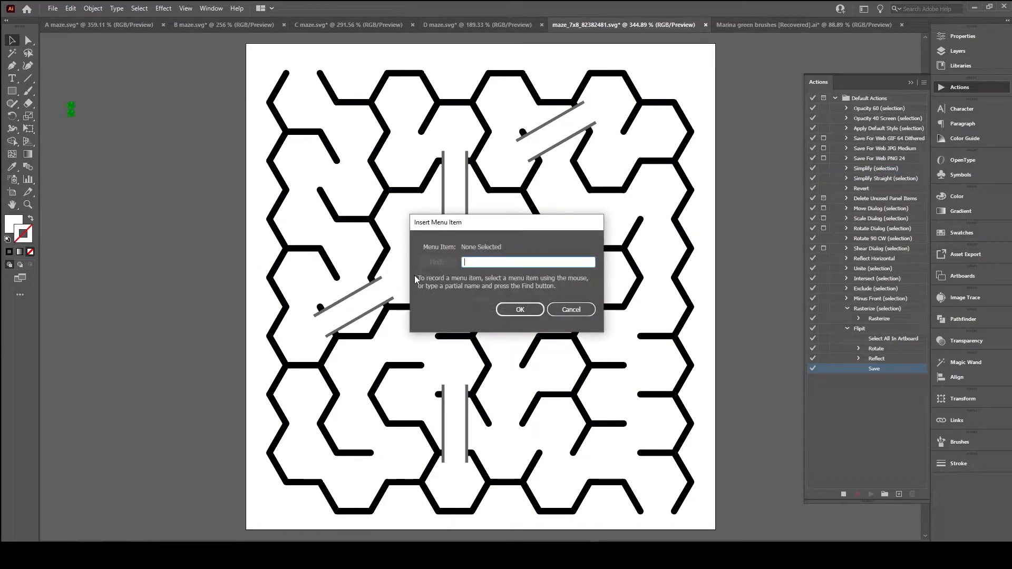
type("Close")
left_click(519, 311)
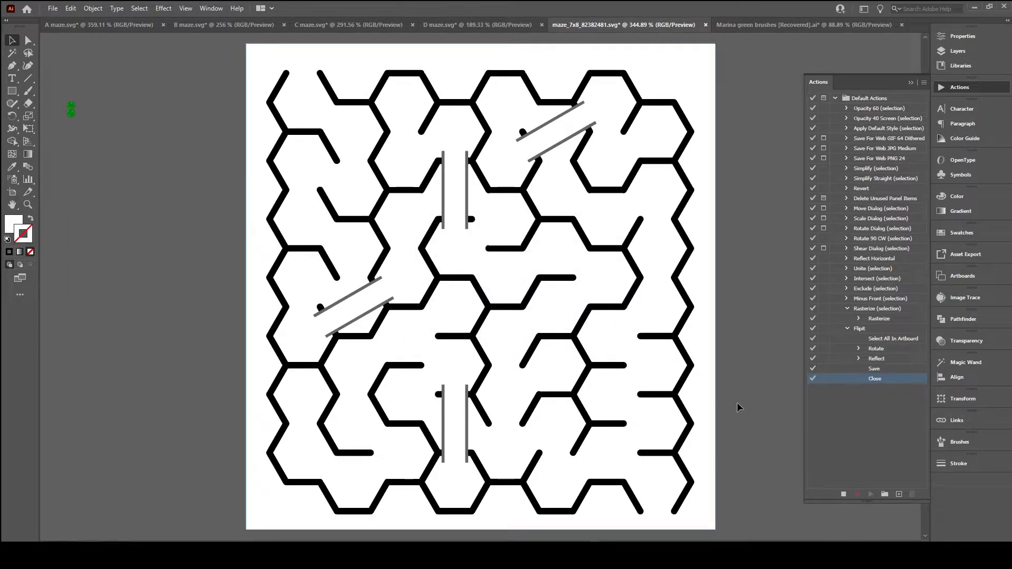
left_click(844, 494)
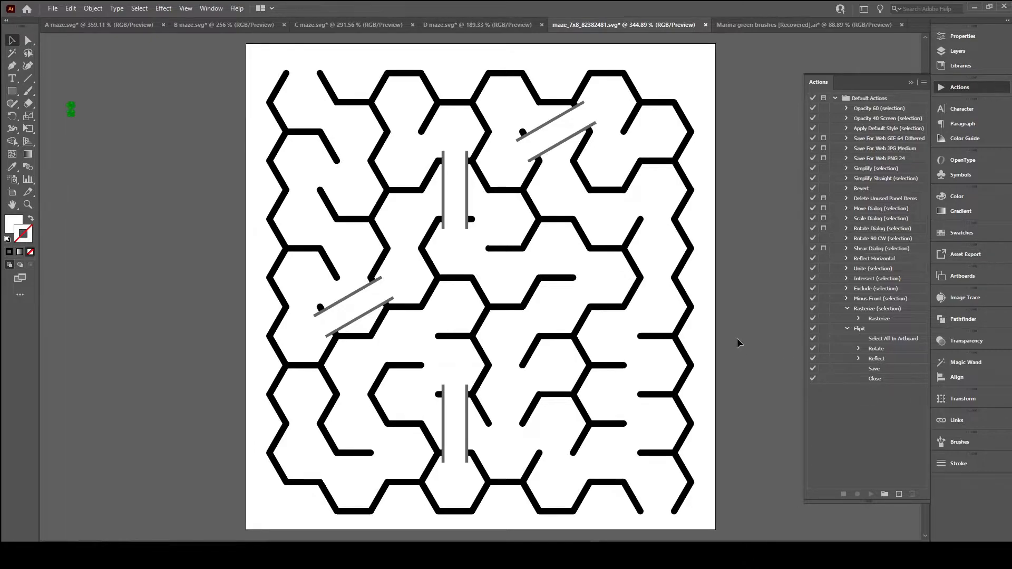
Undo the flip applied to the maze and play the complete Flipit action on the document.
left_click(93, 13)
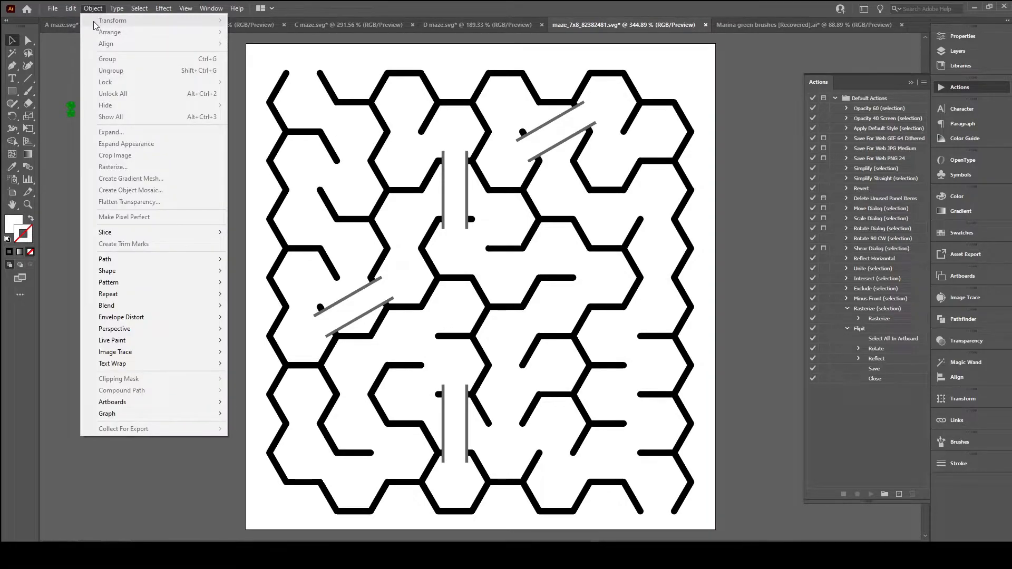
left_click(79, 20)
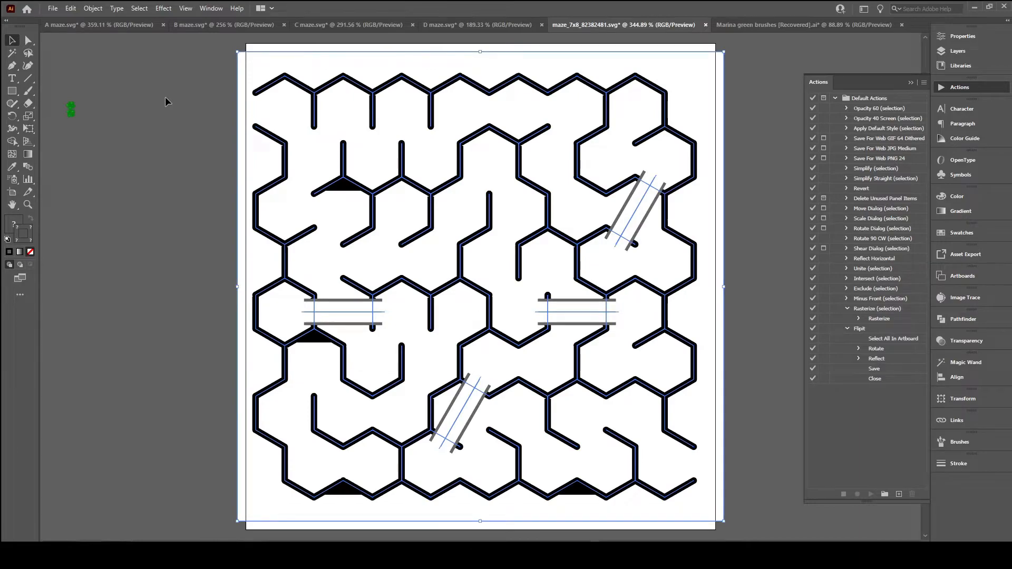
left_click(166, 101)
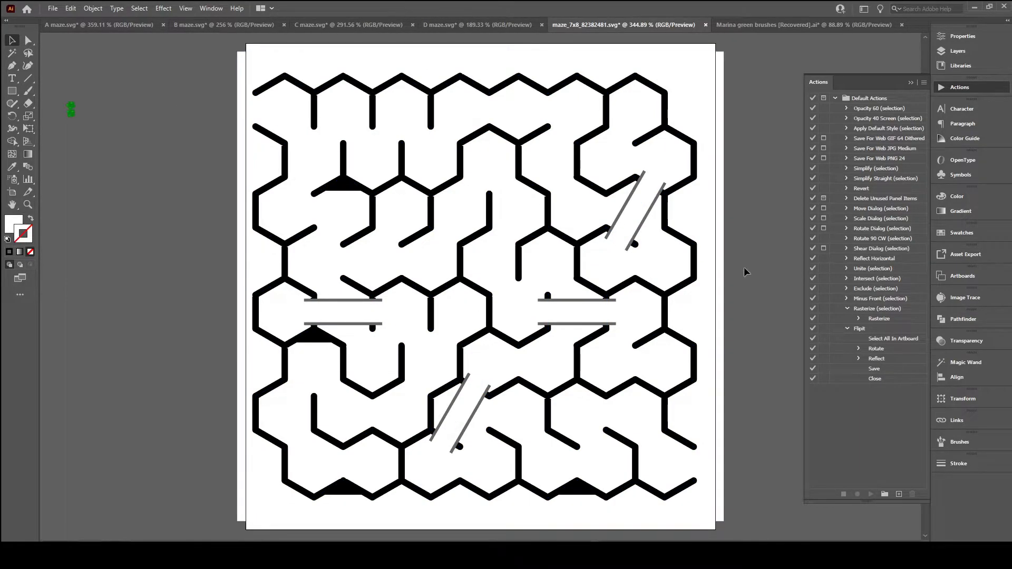
left_click(877, 332)
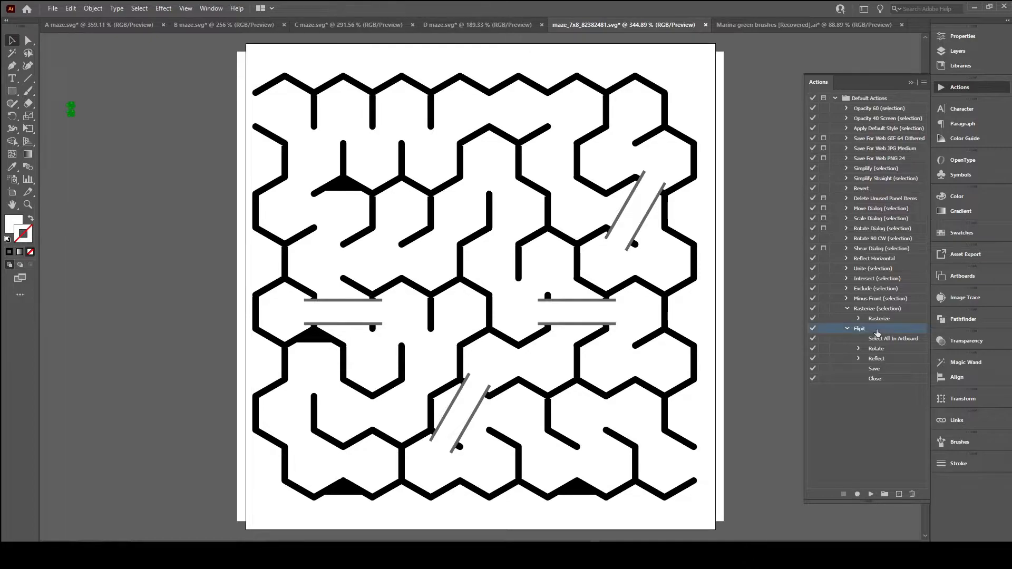
left_click(869, 492)
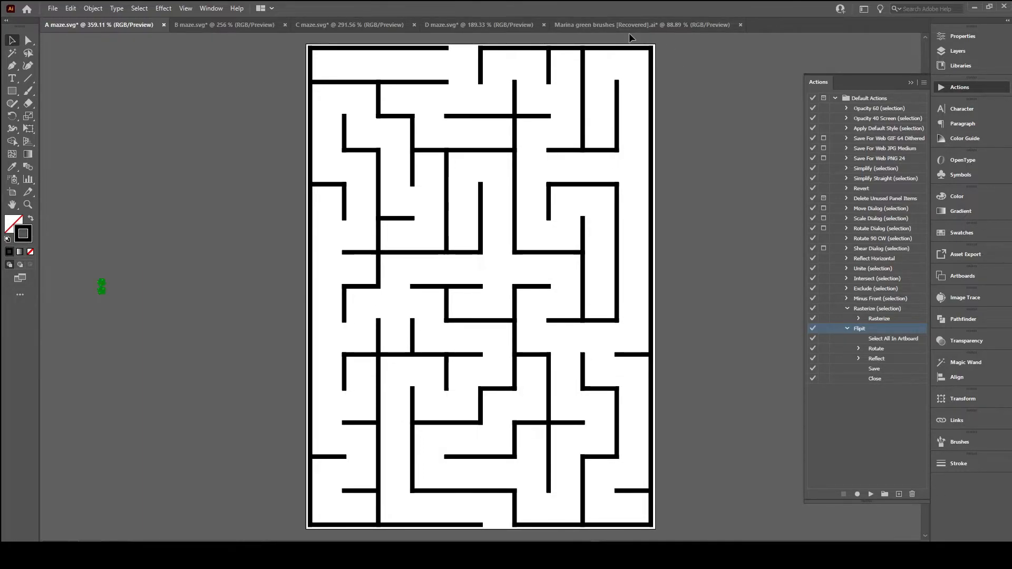
Open the recent file maze_7x8_82382481.svg and fit its artboard to the view.
left_click(53, 8)
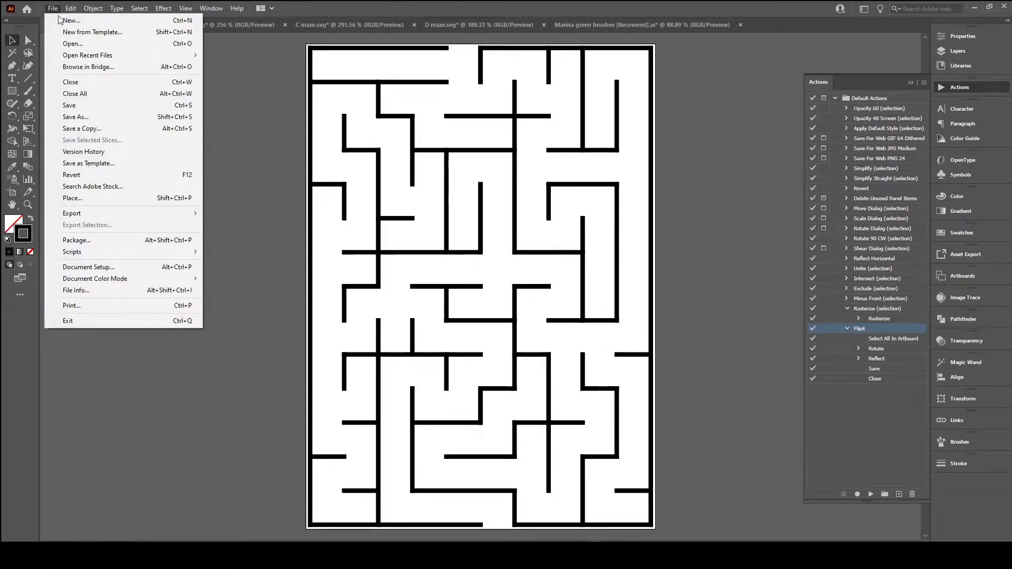
mouse_move(96, 56)
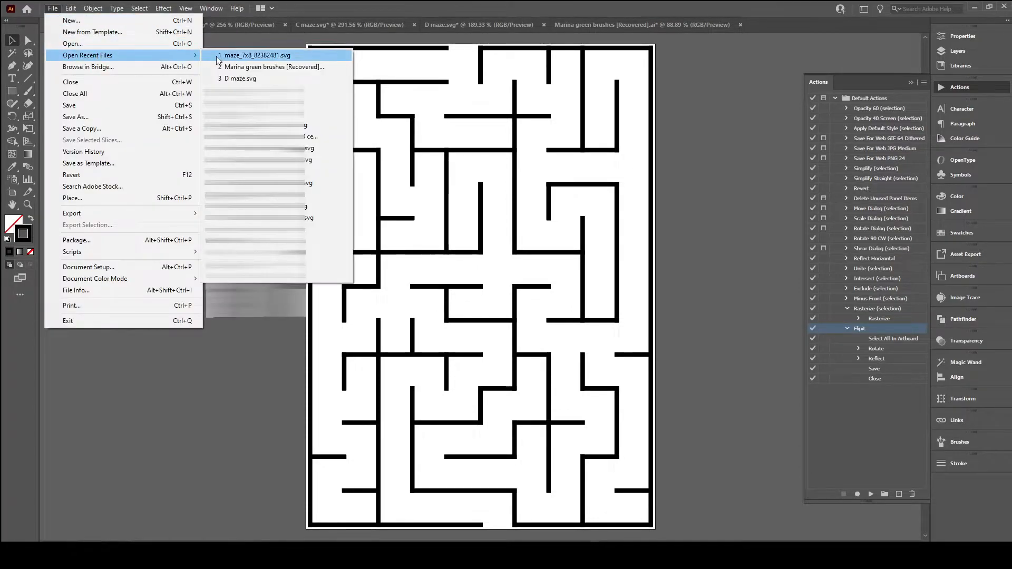
left_click(266, 56)
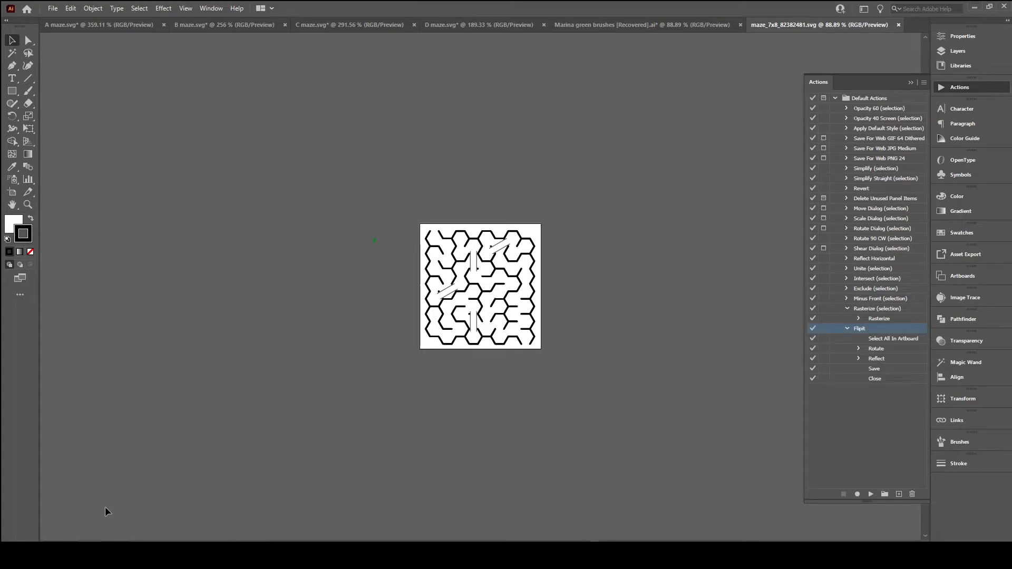
left_click(72, 546)
left_click(85, 535)
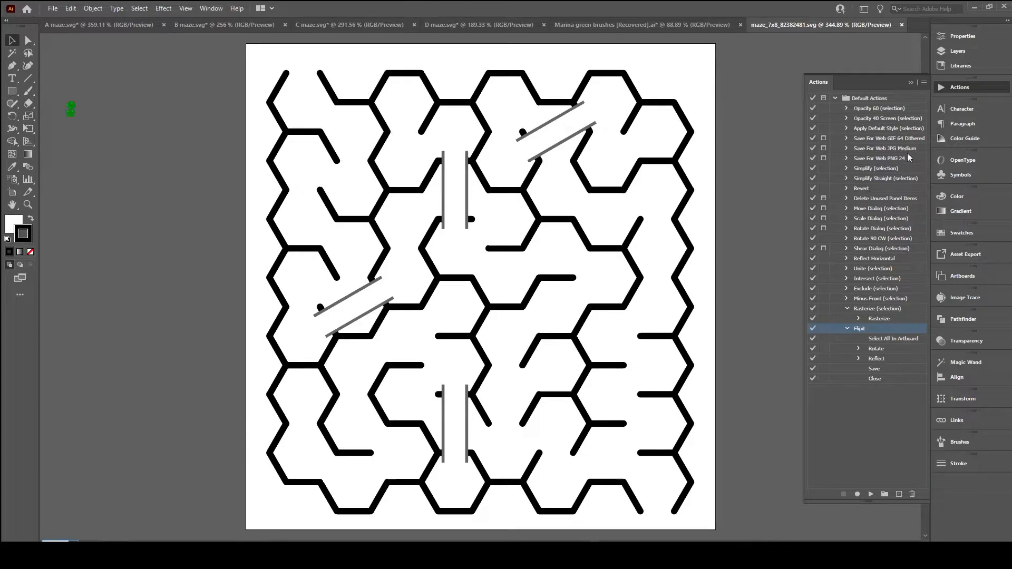
Review the Batch options for playing the Flipit action on a source folder, and dismiss them without running.
left_click(924, 83)
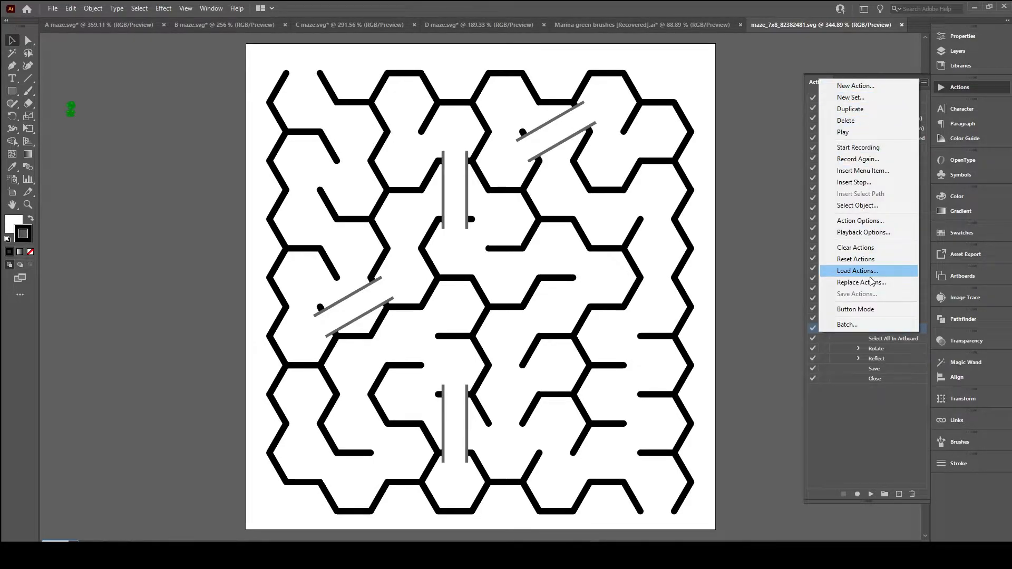
left_click(855, 325)
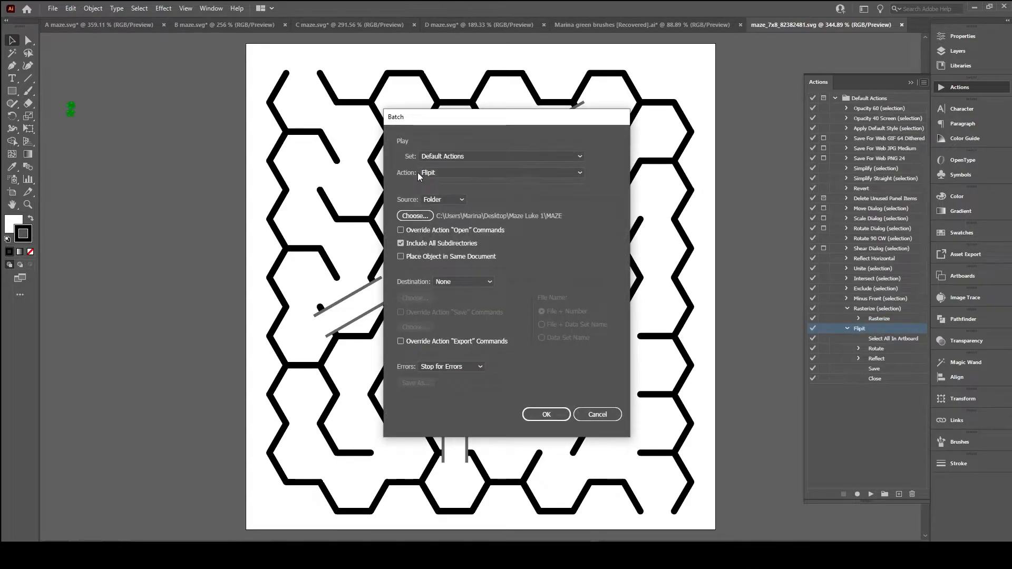
left_click(435, 173)
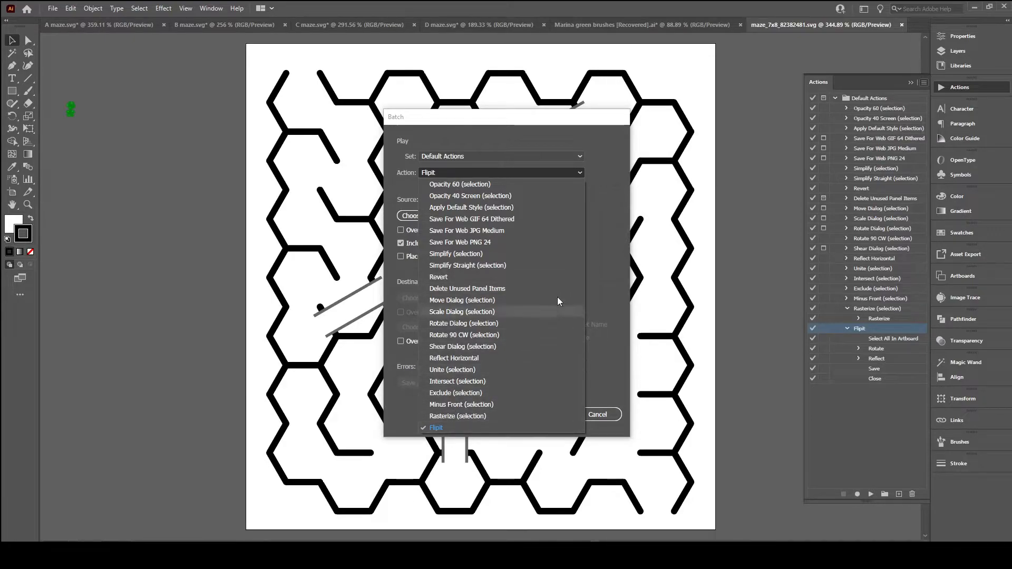
left_click(438, 428)
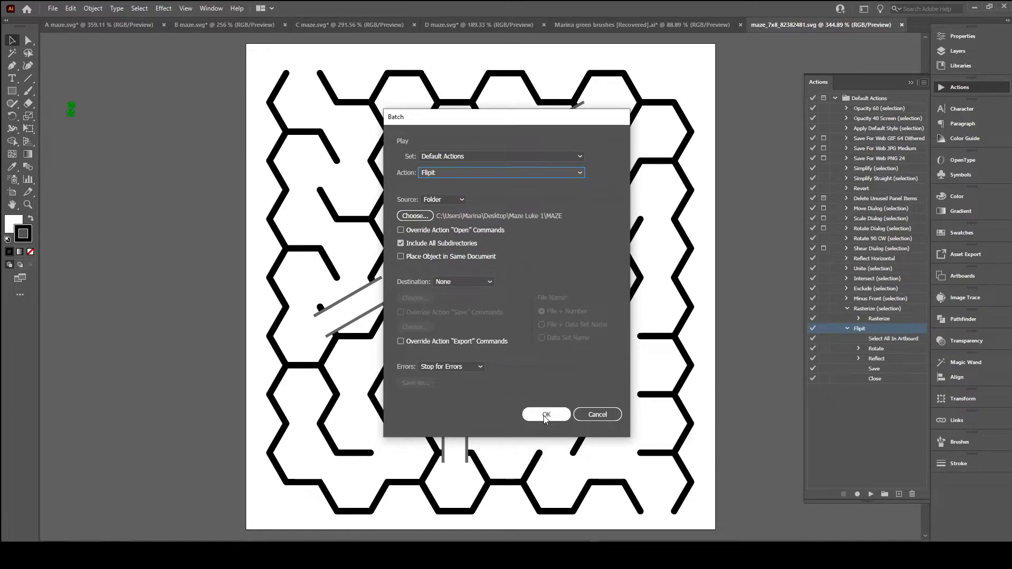
left_click(589, 419)
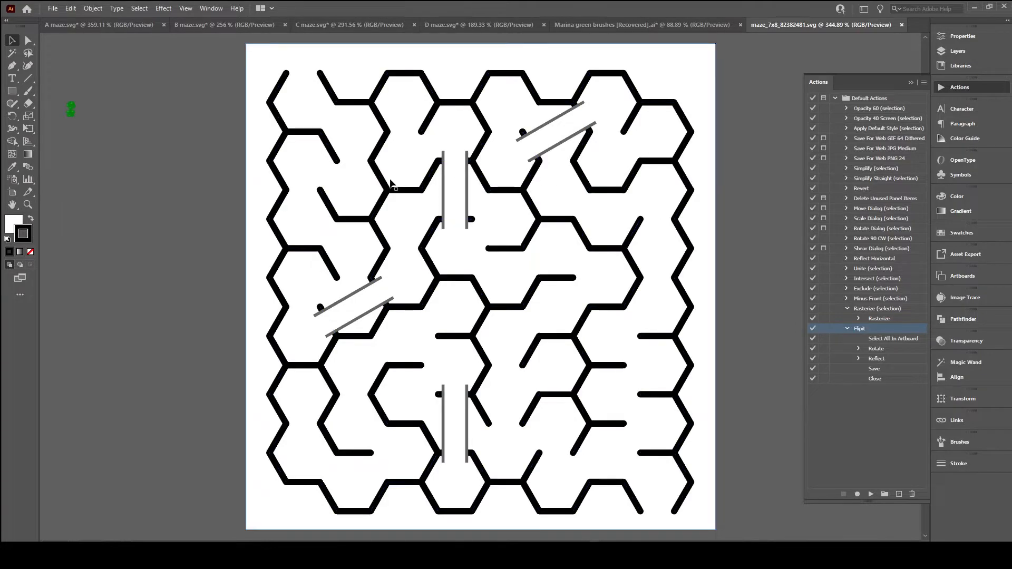
In A maze.svg, start recording a new action named Warp and select all artwork on the active artboard.
left_click(122, 27)
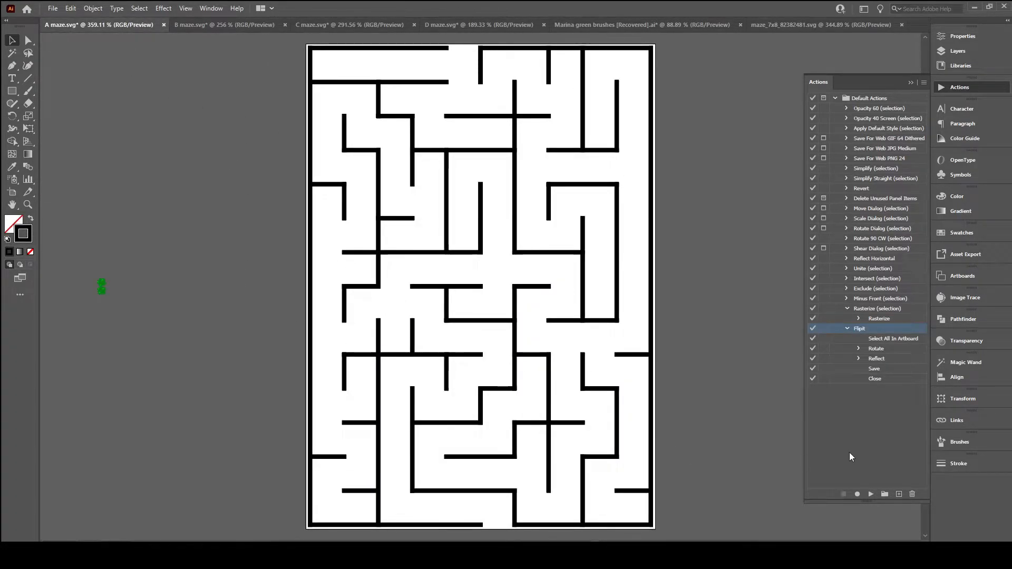
left_click(898, 494)
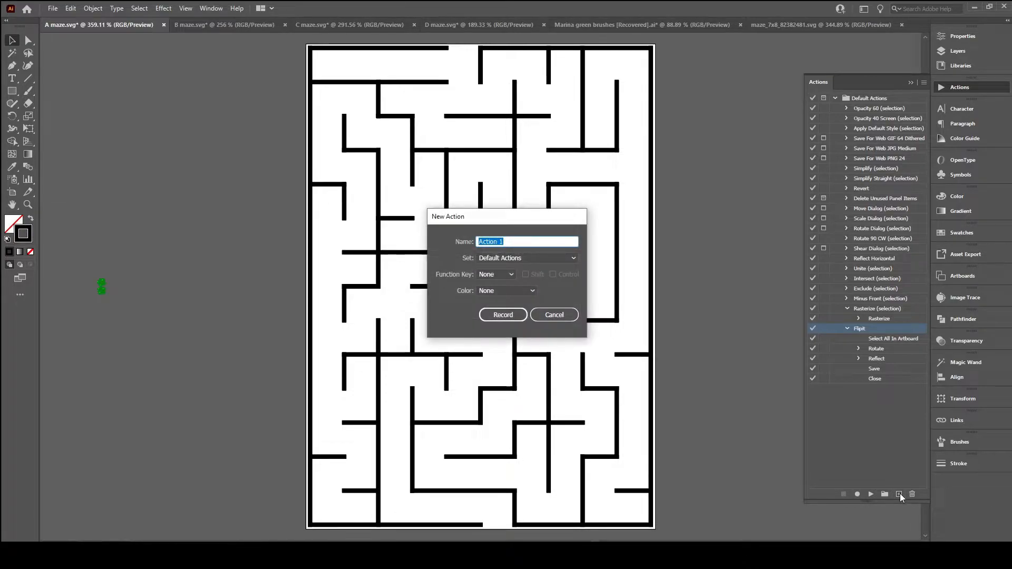
type("Warp")
left_click(482, 314)
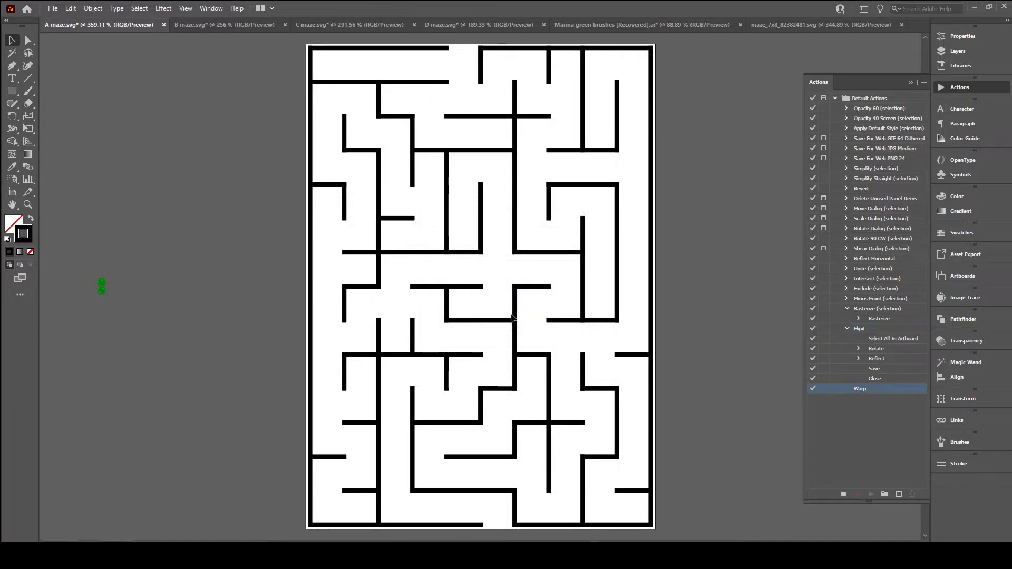
left_click(140, 9)
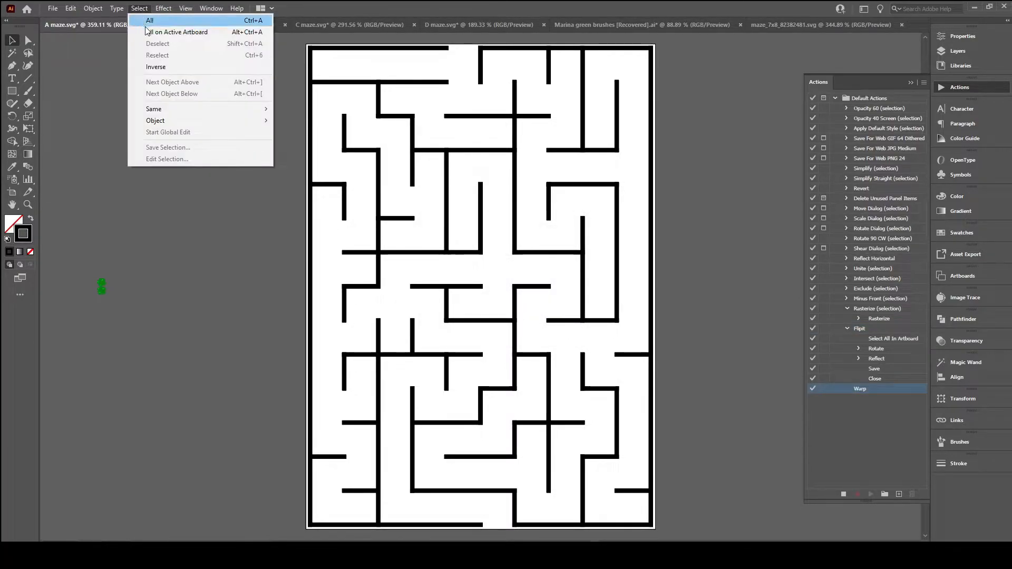
left_click(187, 33)
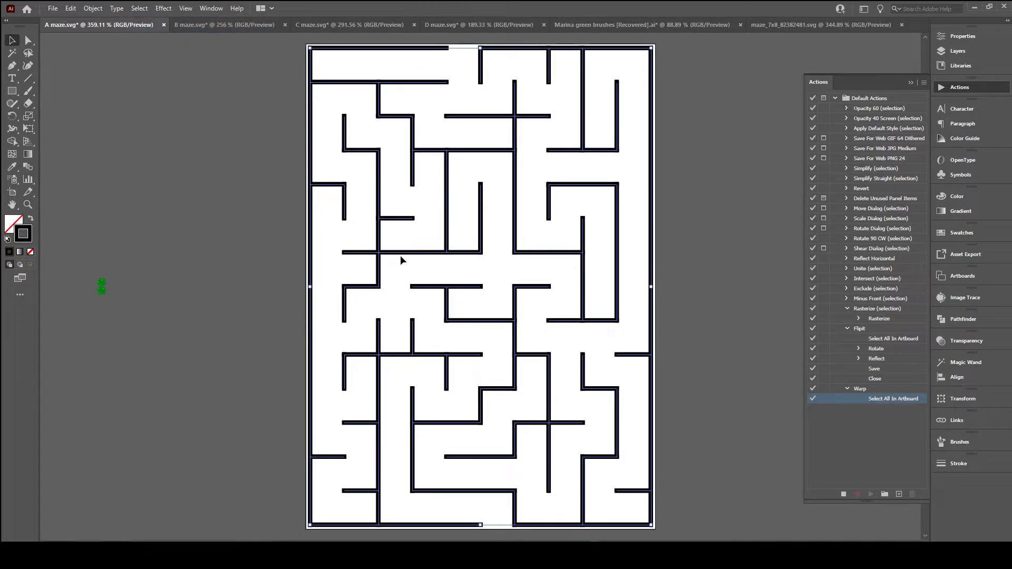
Apply a vertical Wave warp effect with a 31% bend to the selected maze.
left_click(168, 10)
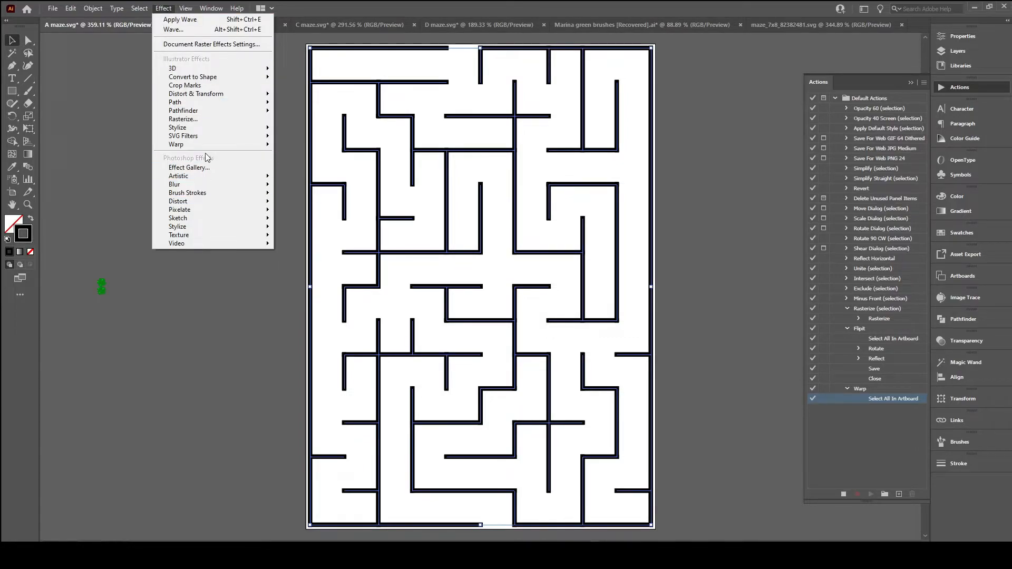
mouse_move(204, 146)
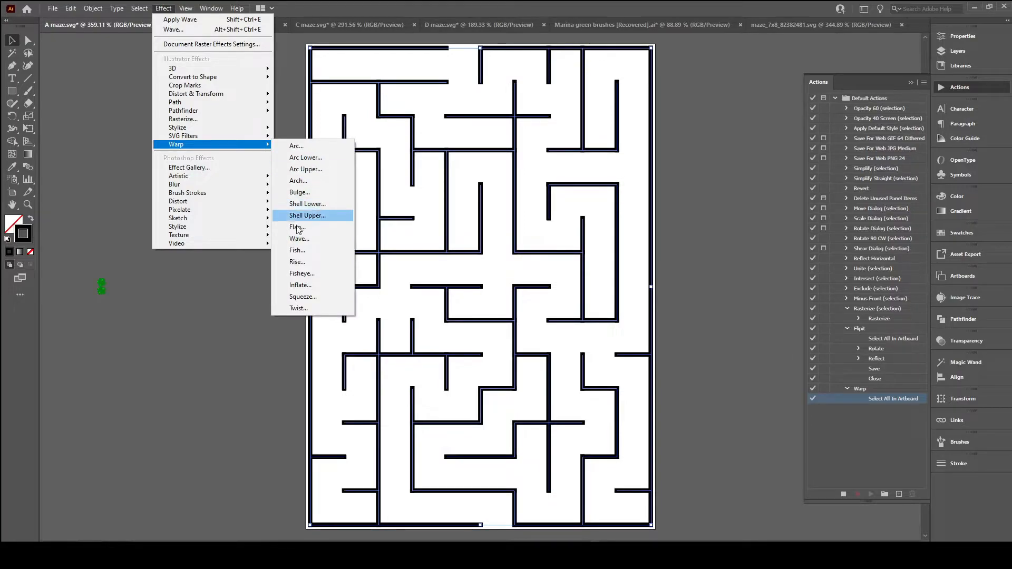
left_click(296, 240)
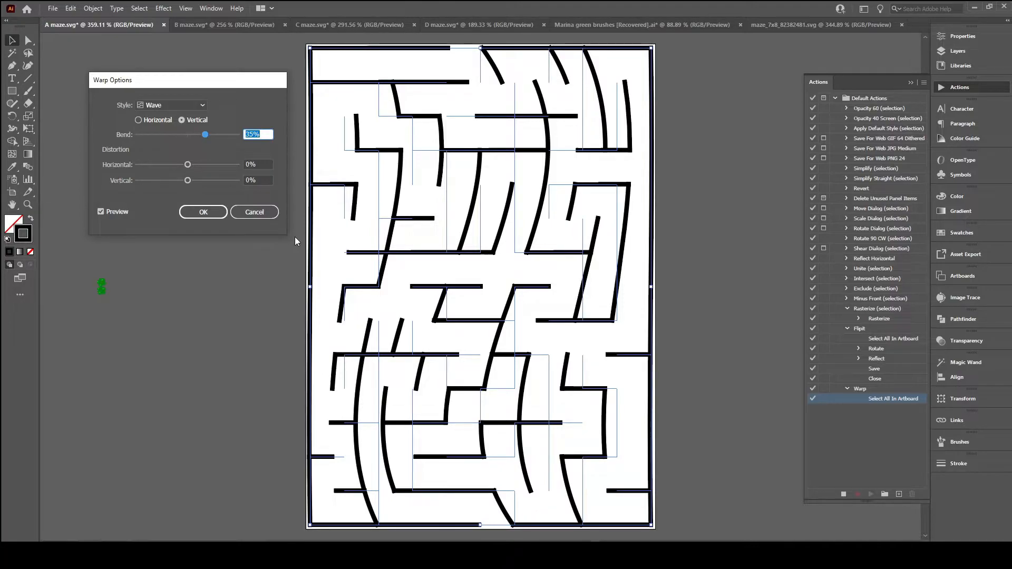
left_click_drag(207, 136, 238, 135)
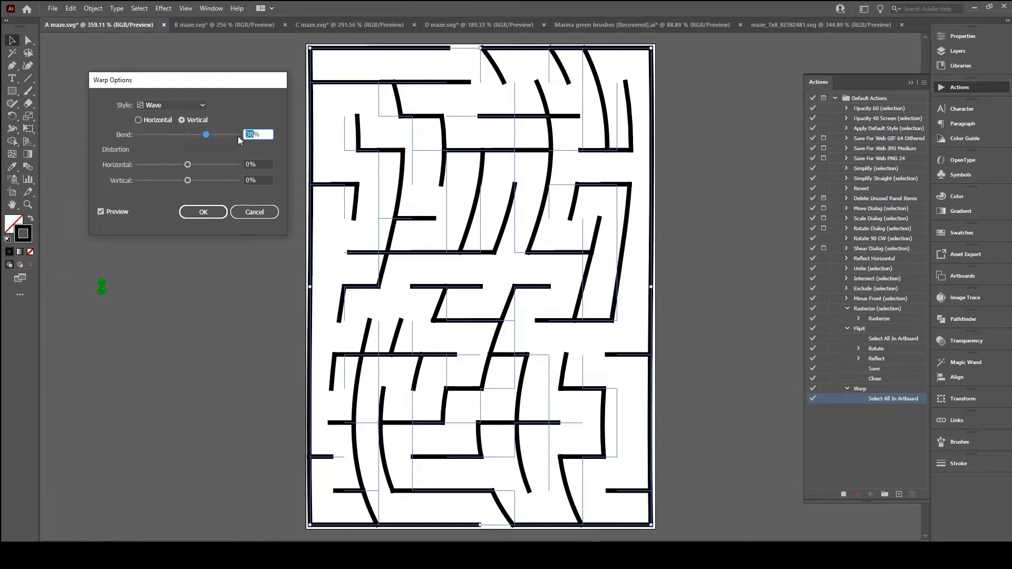
type("31")
left_click(203, 213)
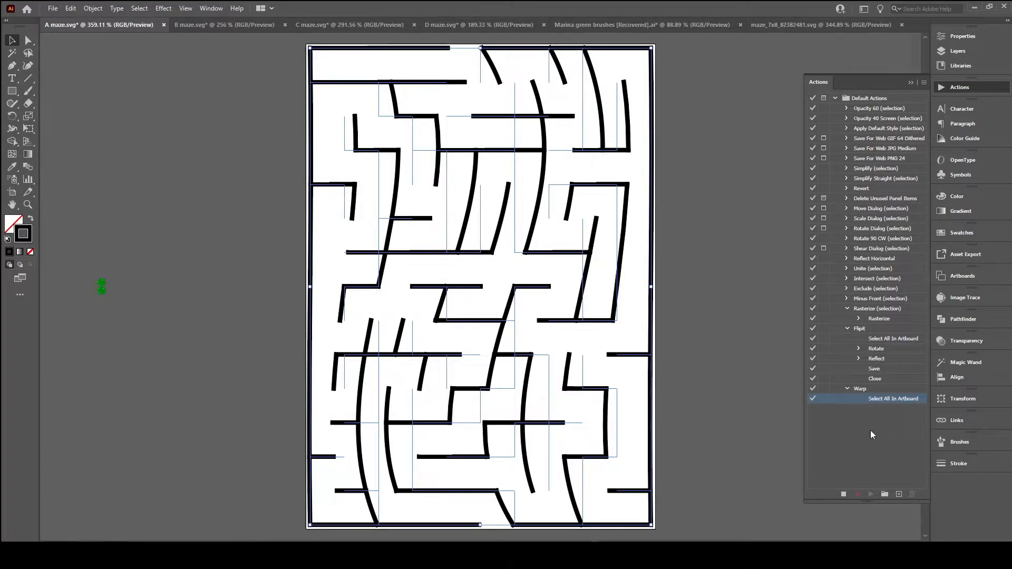
Insert the Effect: Warp: Wave menu item into the Warp action as a recorded command.
left_click(922, 84)
left_click(868, 172)
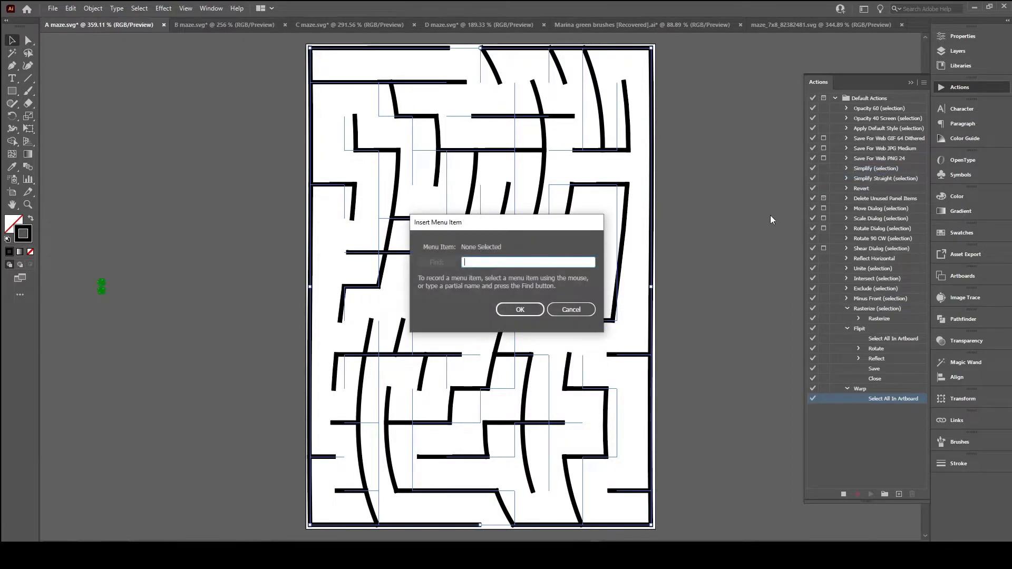
type("Wave")
left_click(438, 262)
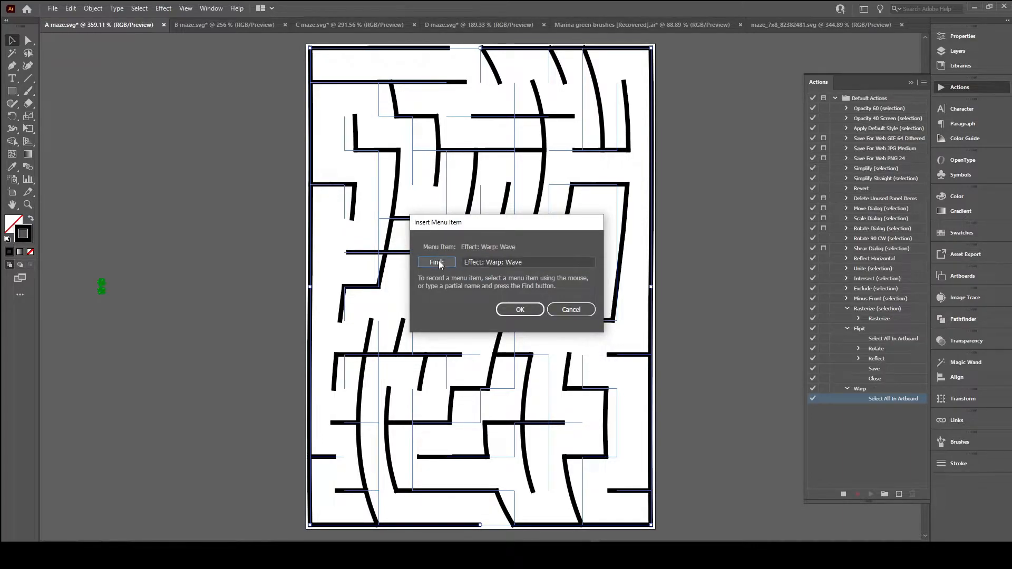
left_click(473, 261)
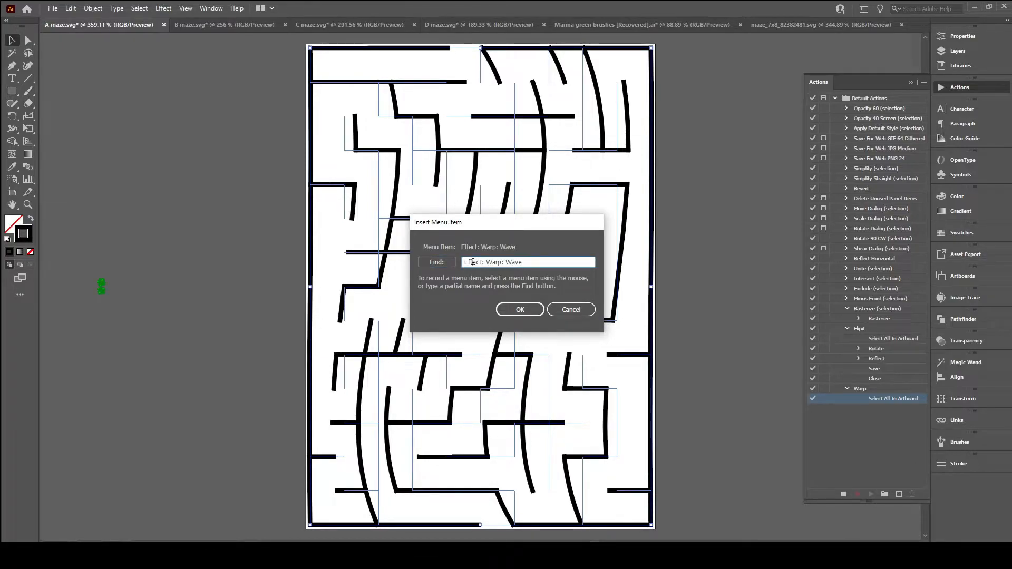
left_click(521, 310)
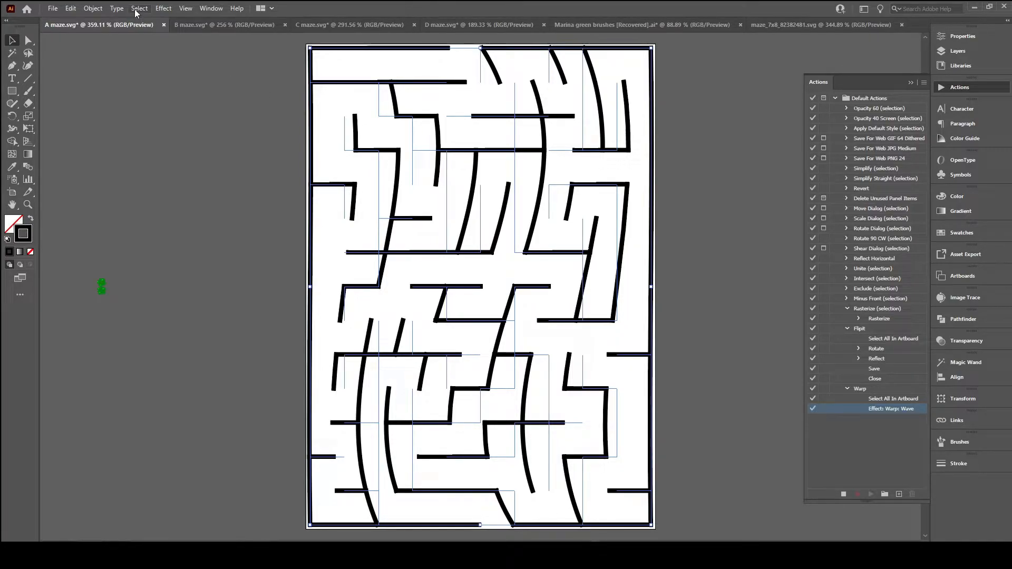
Expand the warped maze's appearance and insert the Expand Appearance menu item into the Warp action.
left_click(94, 9)
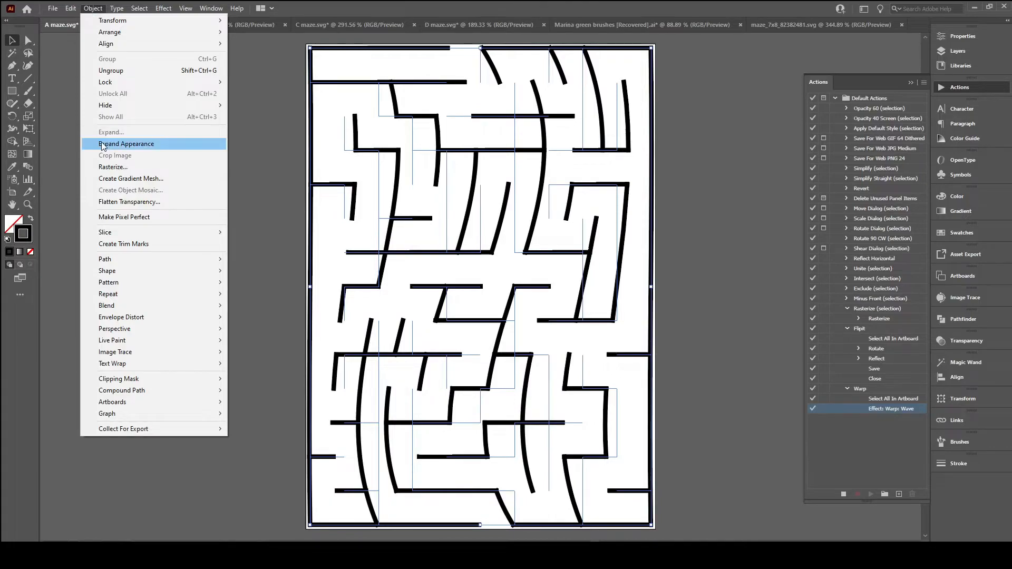
left_click(144, 146)
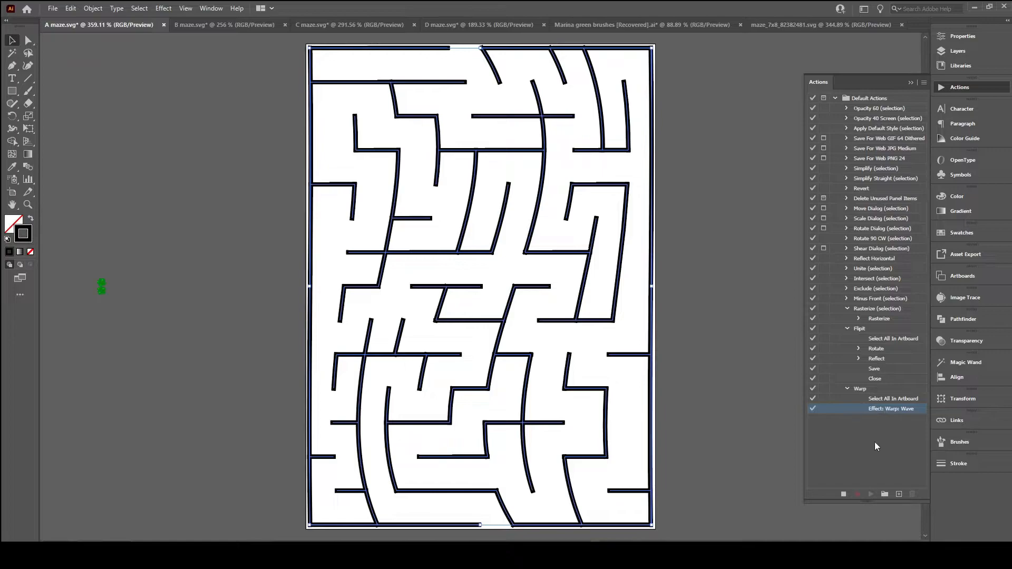
left_click(924, 82)
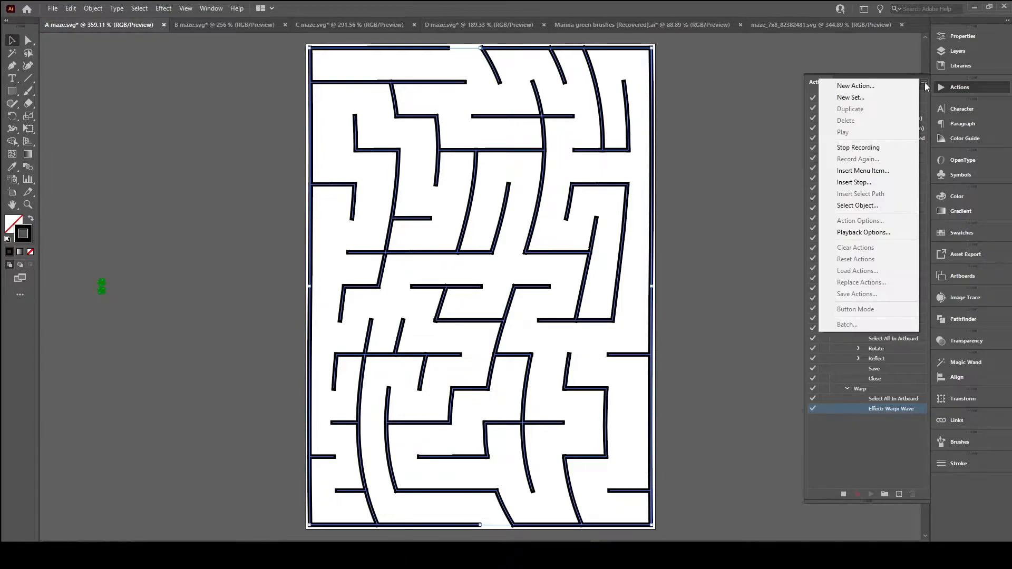
left_click(883, 170)
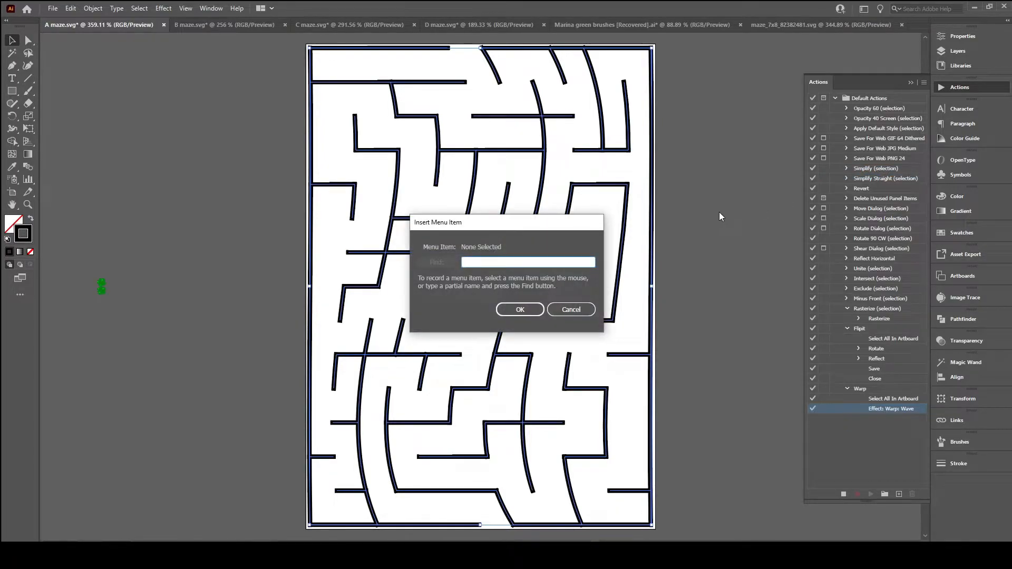
type("Expand Appearance")
left_click(441, 262)
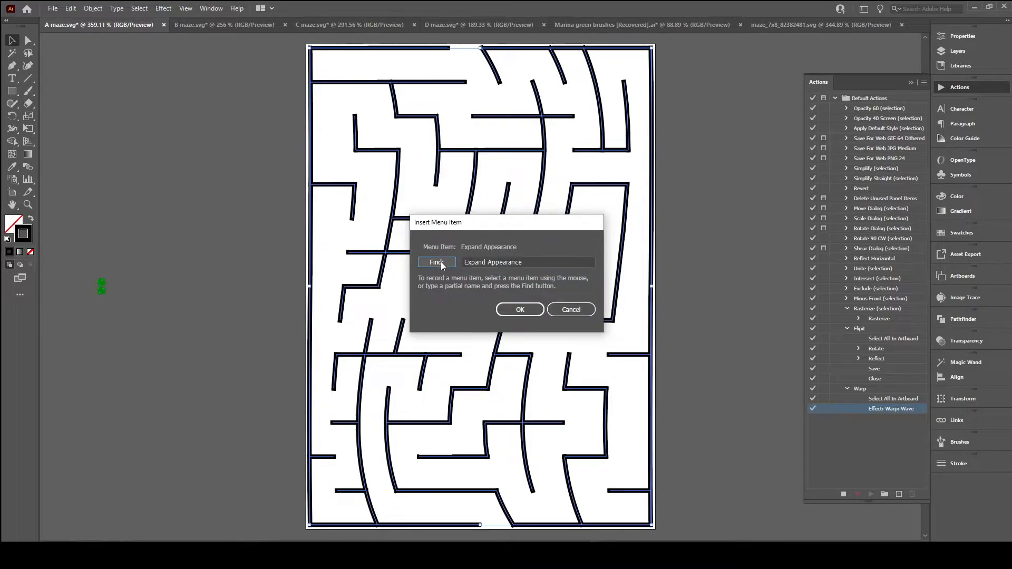
left_click(509, 310)
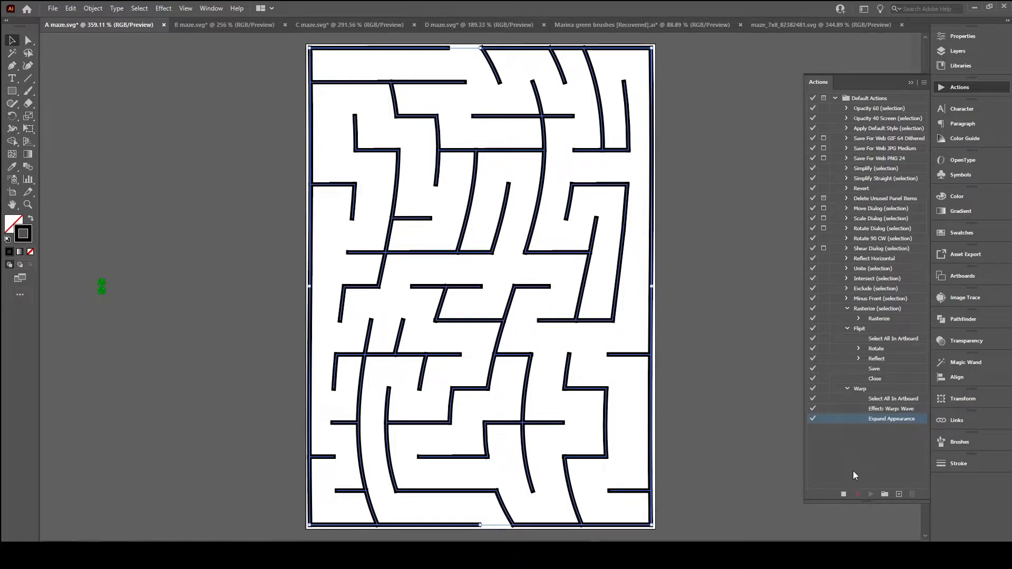
Stop recording the Warp action and undo the expansion, wave warp and selection made on the maze.
left_click(844, 494)
left_click(224, 133)
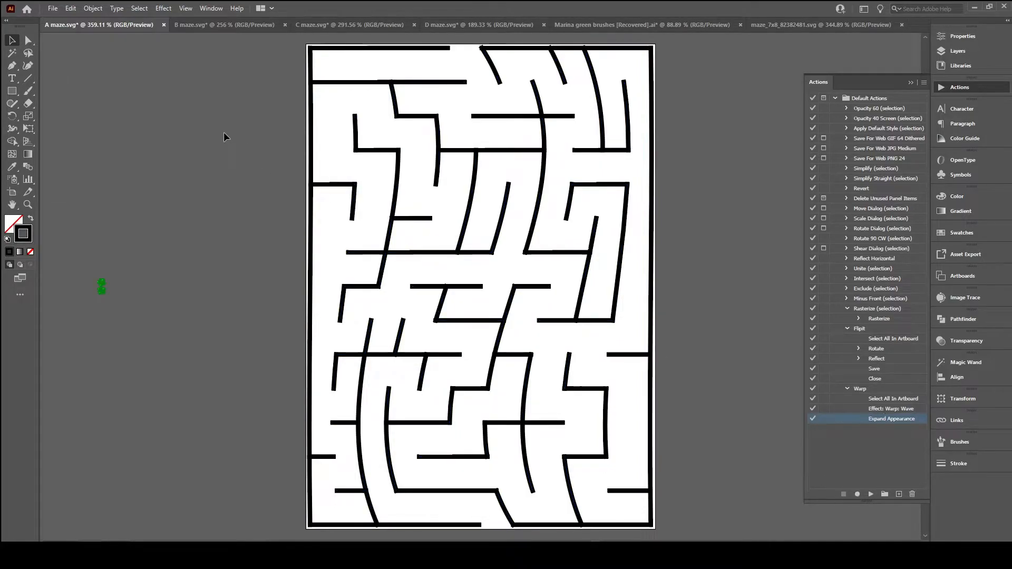
key("ctrl+z")
key("ctrl+z")
key("ctrl+z")
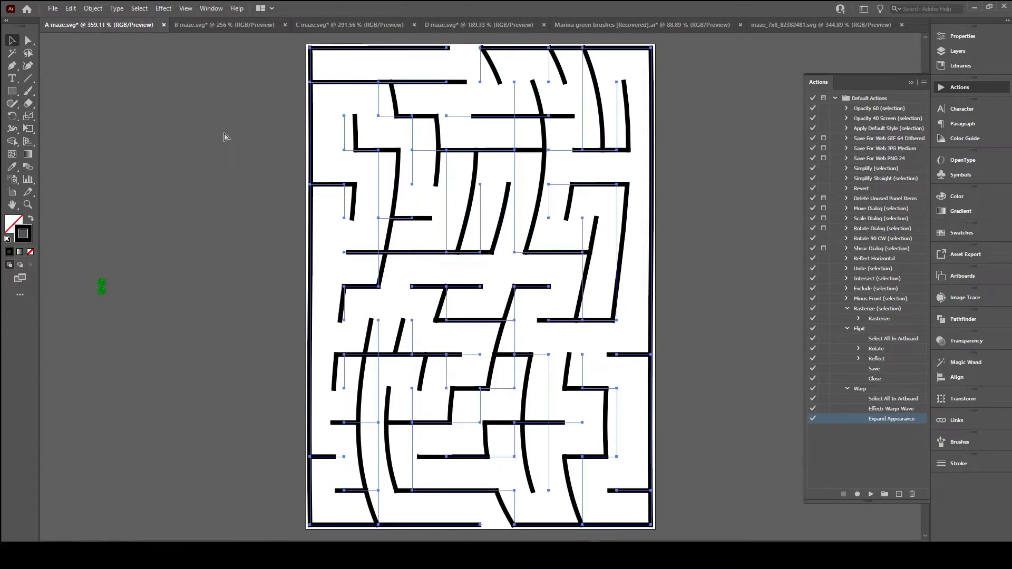
key("ctrl+z")
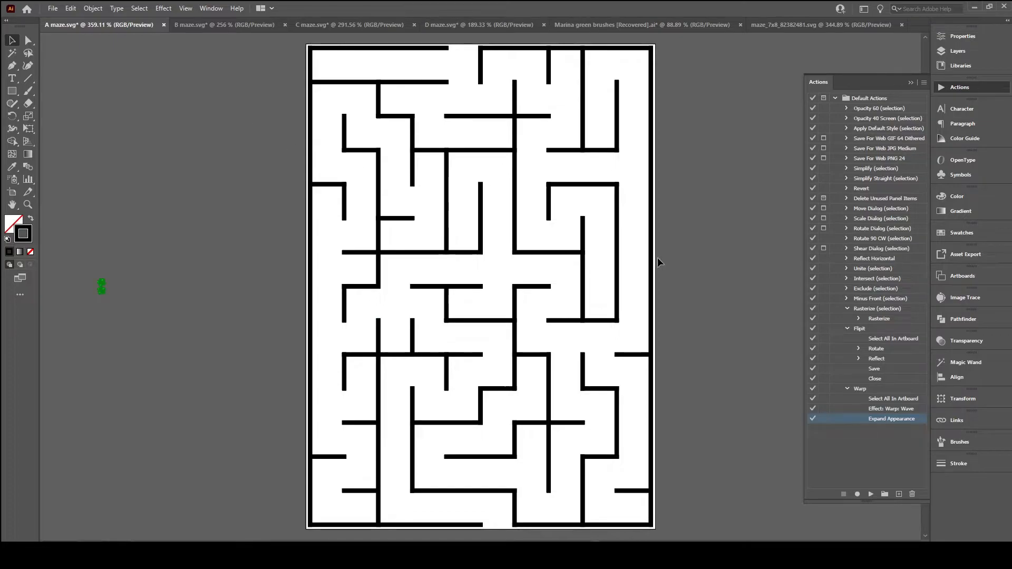
Play the complete Warp action on the maze, accepting the vertical Wave warp with a 31% bend.
left_click(894, 389)
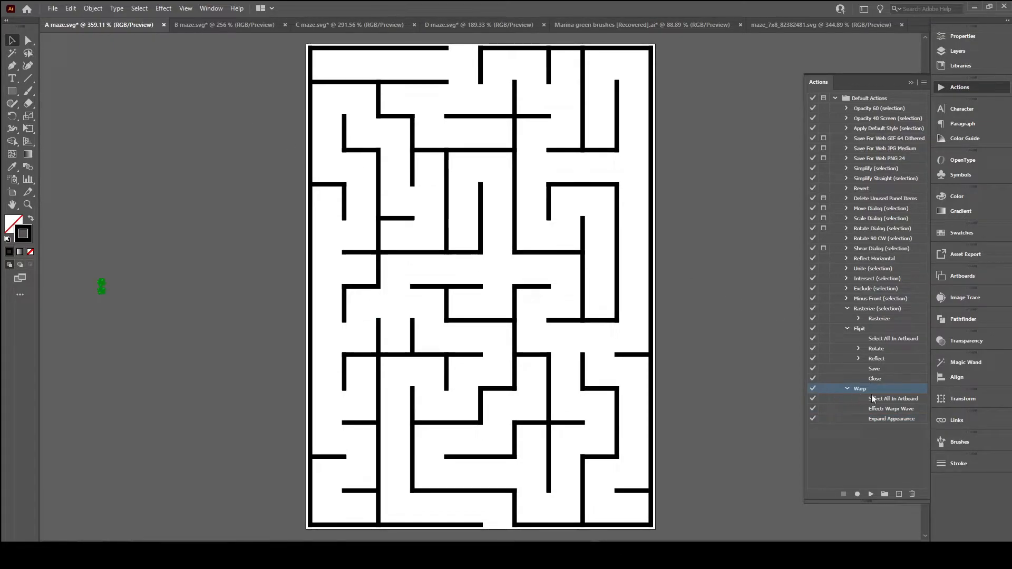
left_click(872, 494)
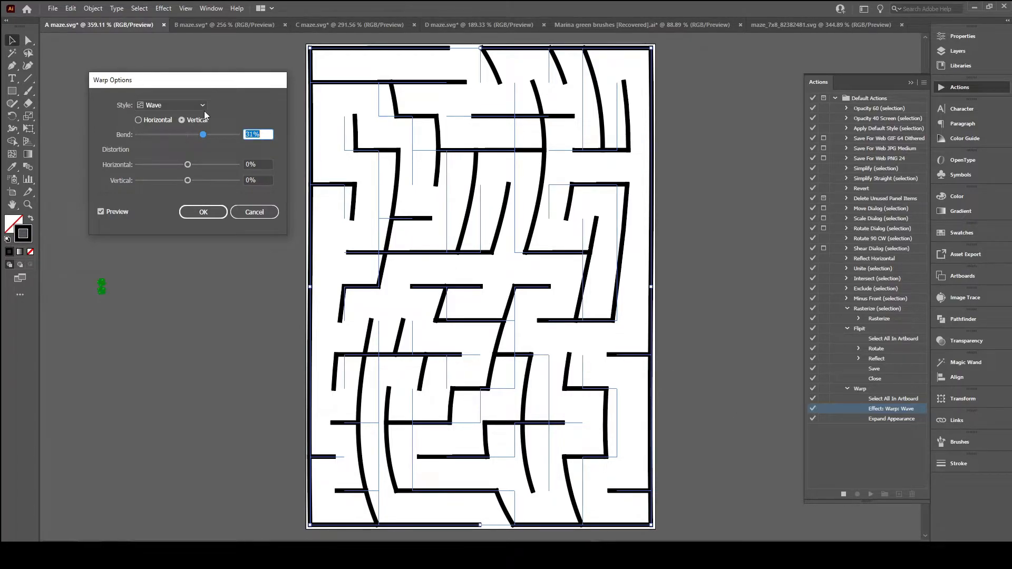
left_click(203, 215)
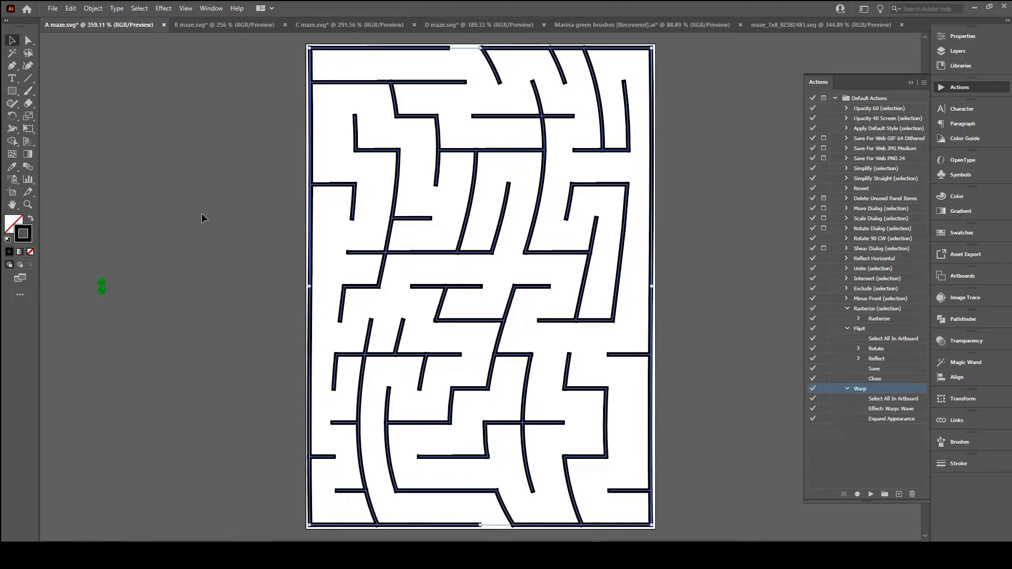
Play the Warp action on the A maze again, accepting the vertical Wave warp with a 31% bend.
left_click(870, 494)
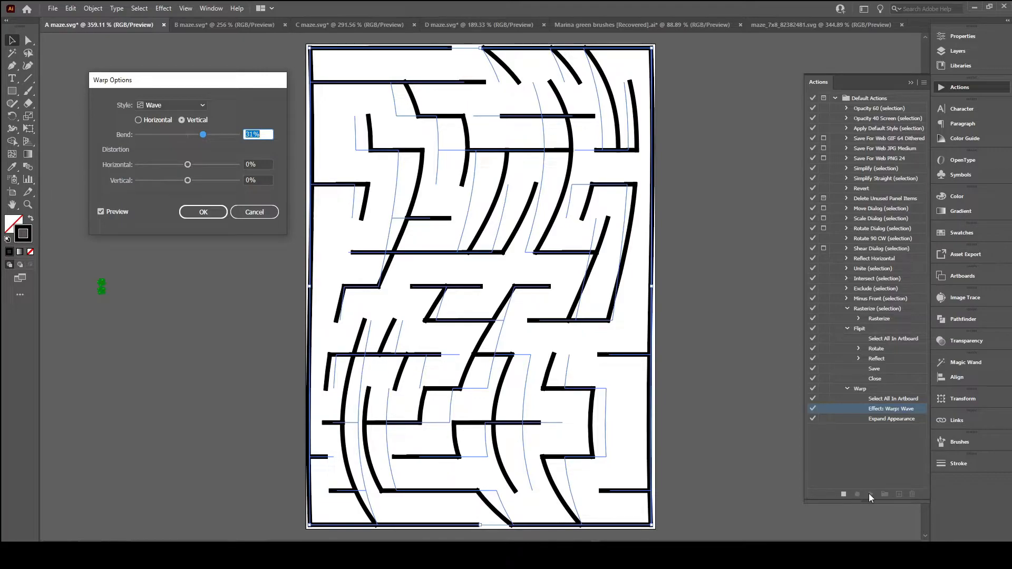
key("Return")
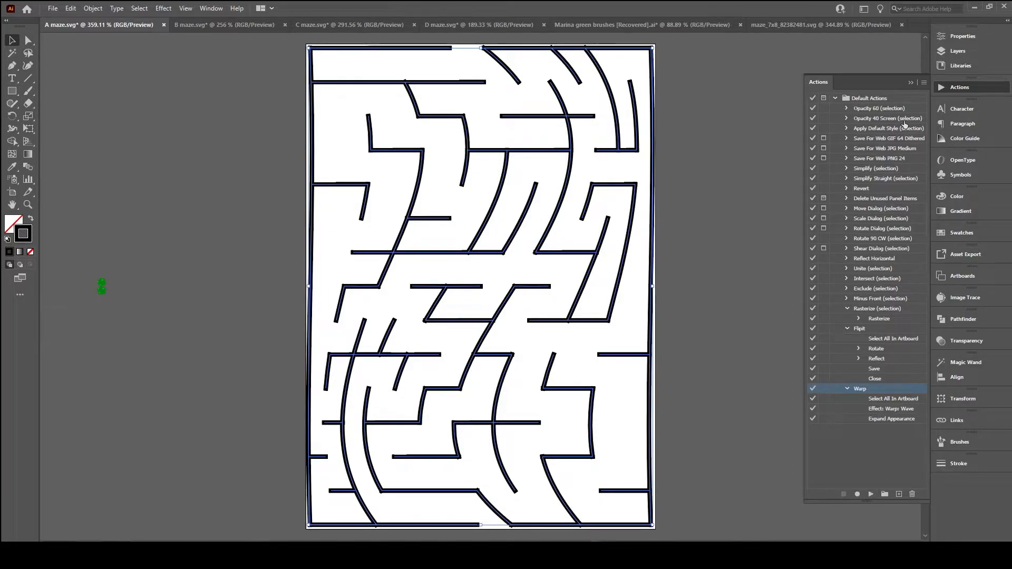
left_click(924, 83)
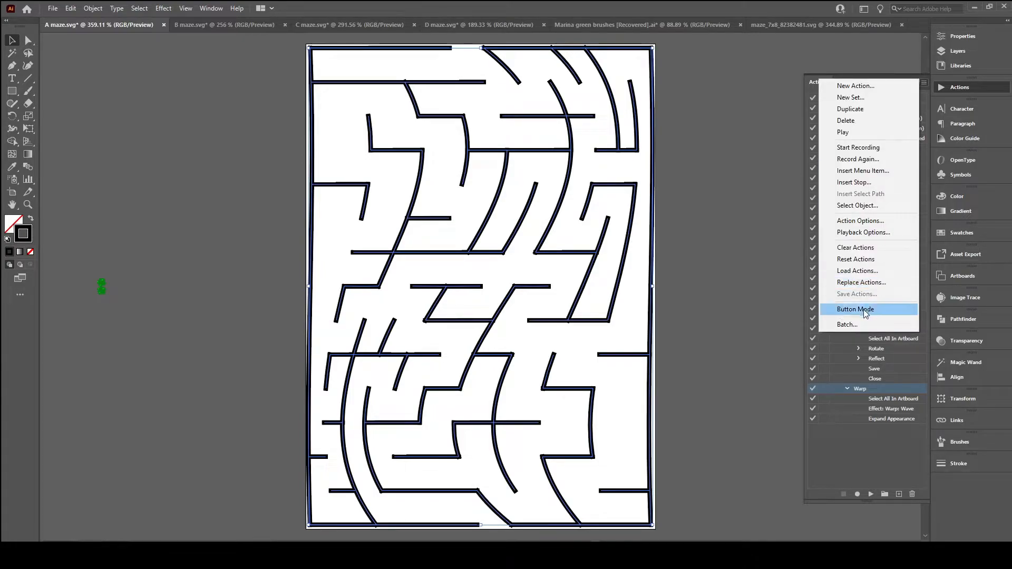
left_click(858, 321)
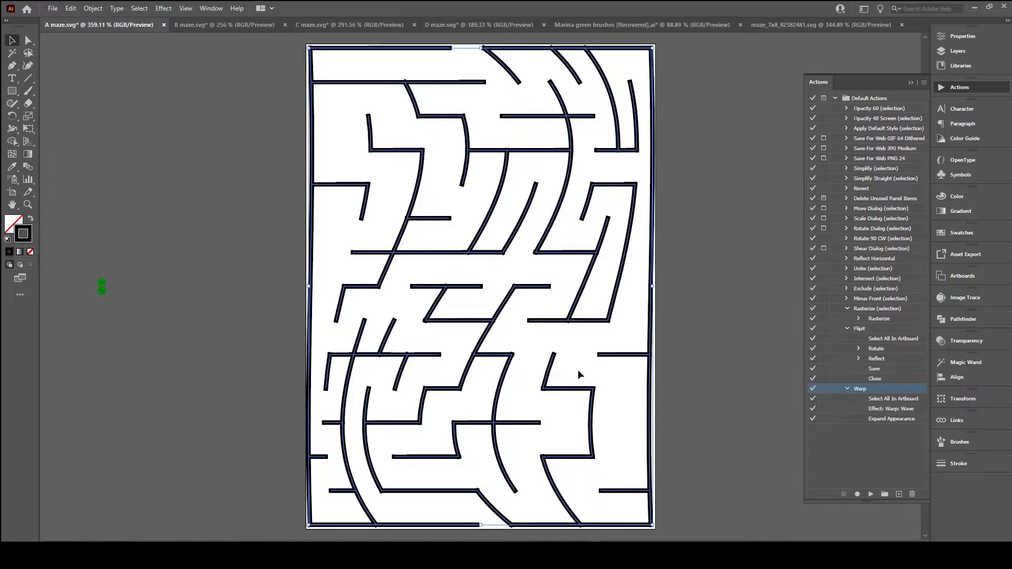
left_click(870, 495)
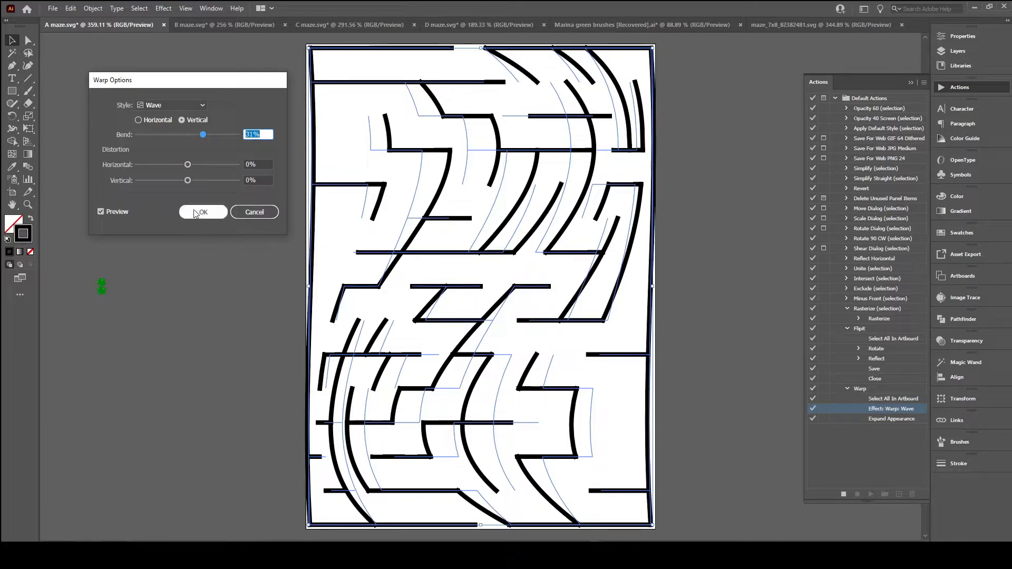
mouse_move(158, 77)
left_mouse_down()
mouse_move(171, 135)
mouse_move(151, 102)
mouse_move(152, 61)
left_mouse_up()
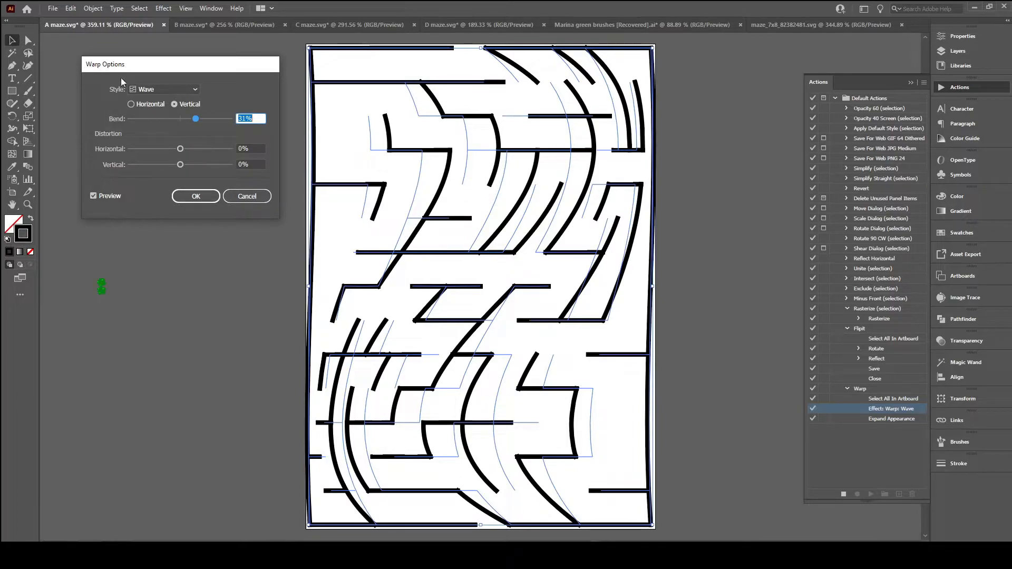
left_click(255, 119)
left_click_drag(259, 118, 234, 121)
left_click(256, 119)
mouse_move(116, 67)
left_mouse_down()
mouse_move(135, 101)
mouse_move(117, 90)
mouse_move(147, 79)
mouse_move(120, 87)
mouse_move(129, 90)
mouse_move(123, 82)
left_mouse_up()
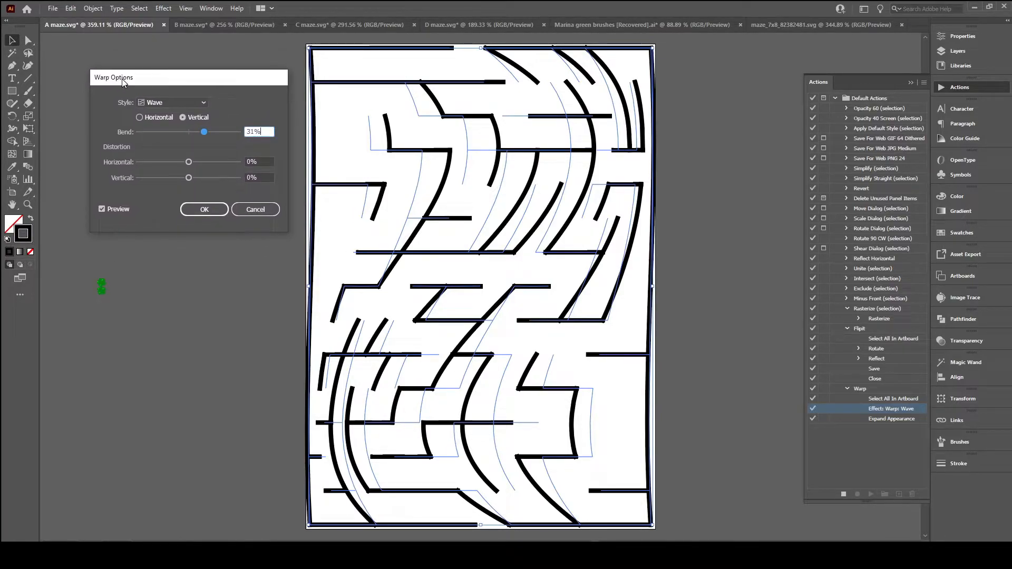
double_click(254, 131)
left_click(263, 213)
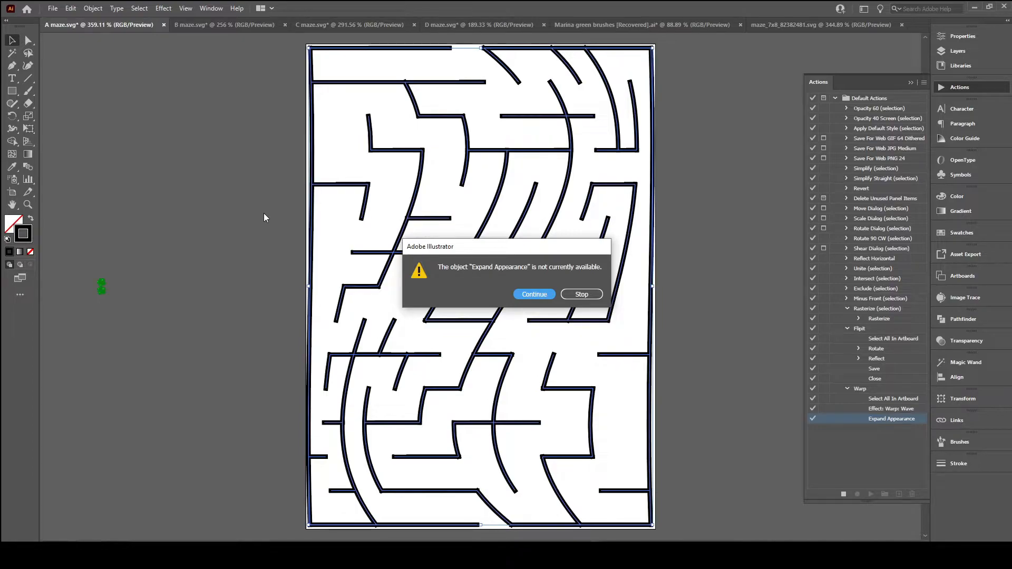
left_click(593, 296)
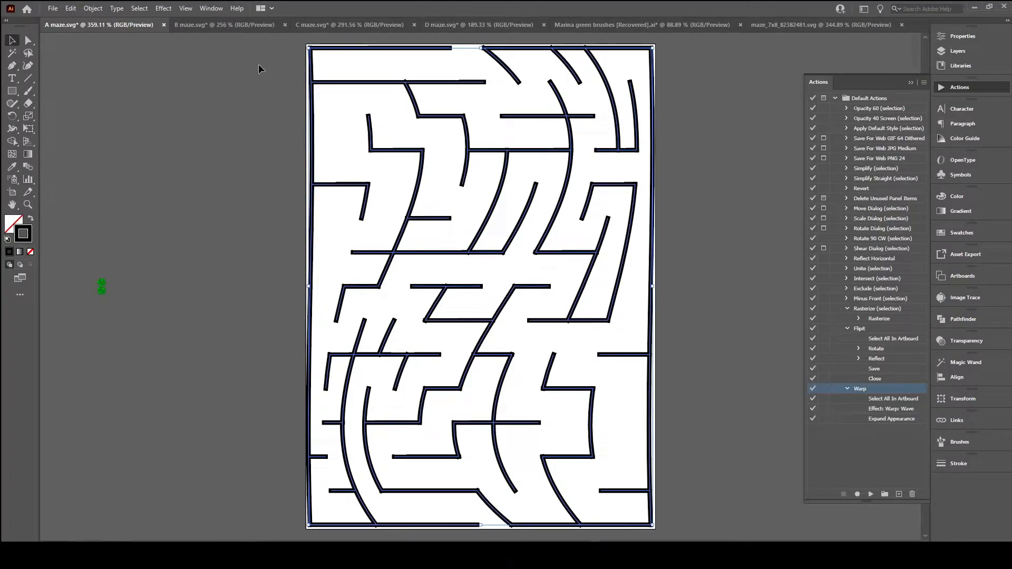
Switch to the B maze.svg document and start recording a new action named squarecircle in the Default Actions set.
left_click(253, 26)
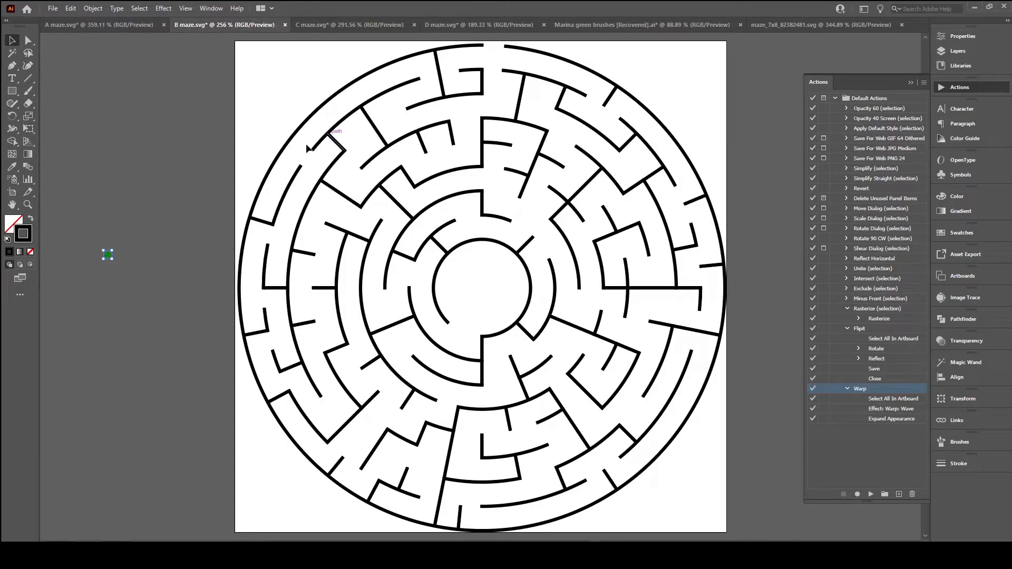
left_click(899, 492)
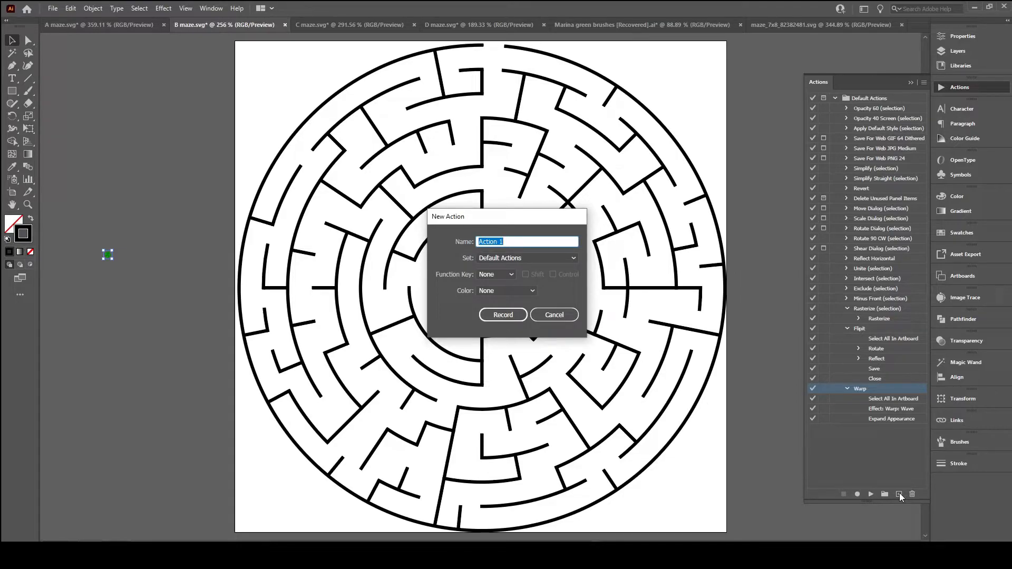
type("squared")
type("ircle")
left_click(517, 316)
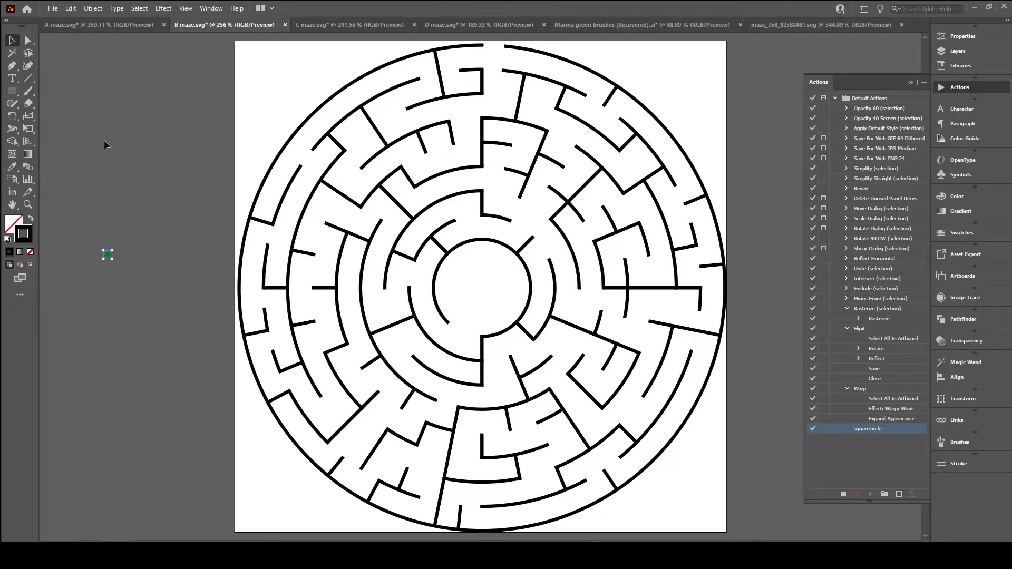
Select all artwork on the circular maze's artboard and apply an Inflate warp effect with a 31% bend.
left_click(139, 8)
left_click(147, 30)
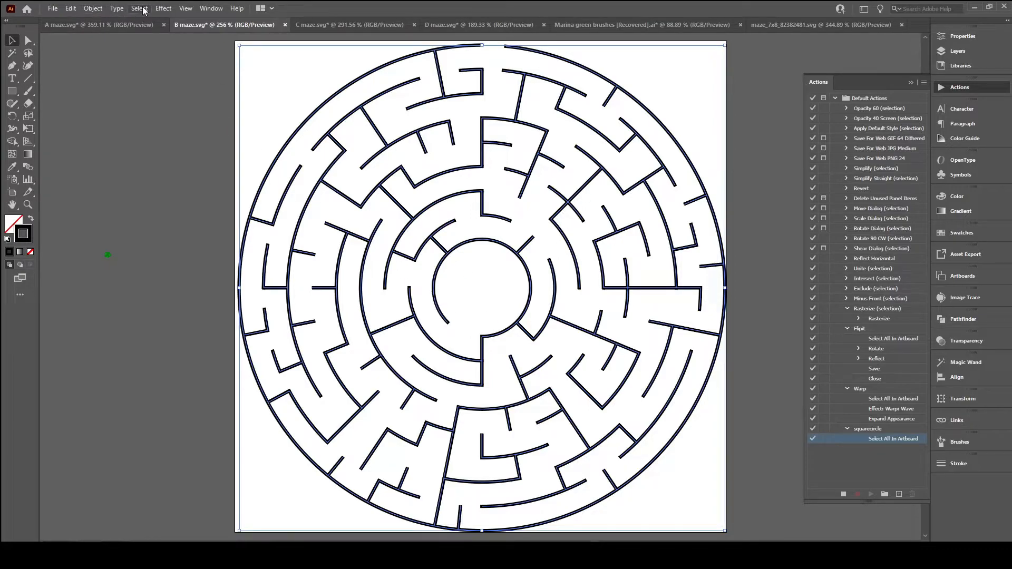
left_click(161, 9)
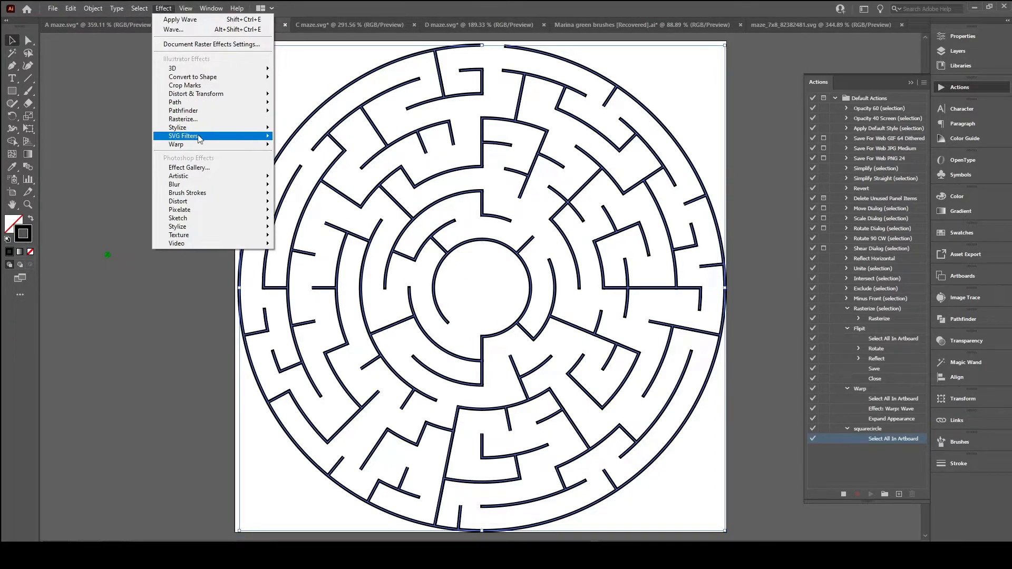
mouse_move(199, 145)
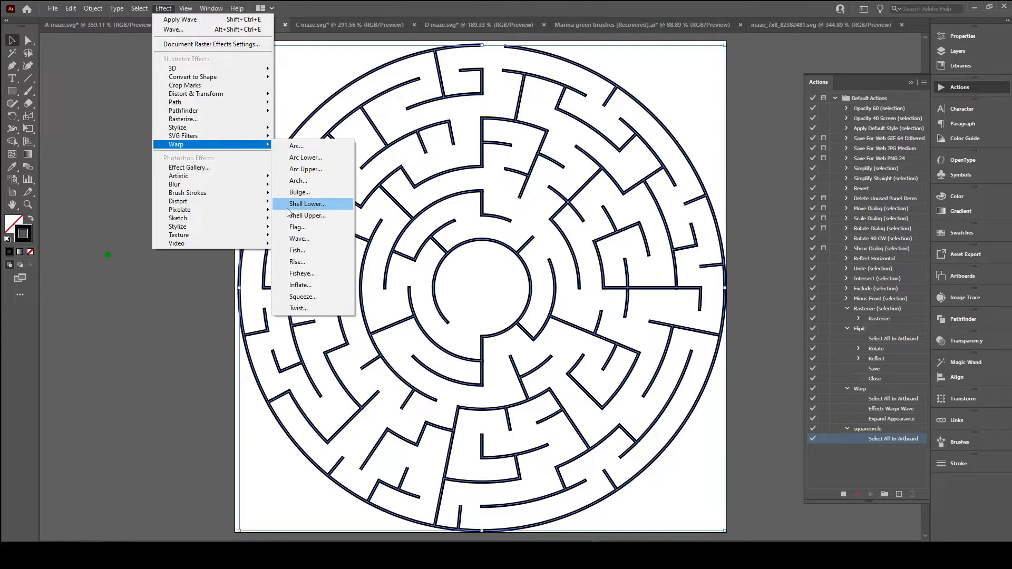
left_click(294, 286)
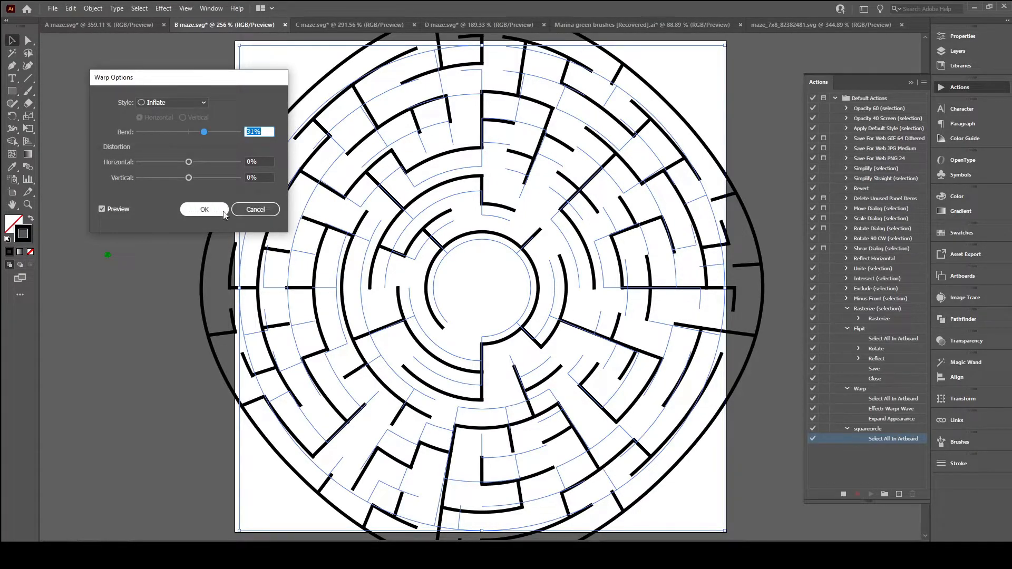
left_click(204, 210)
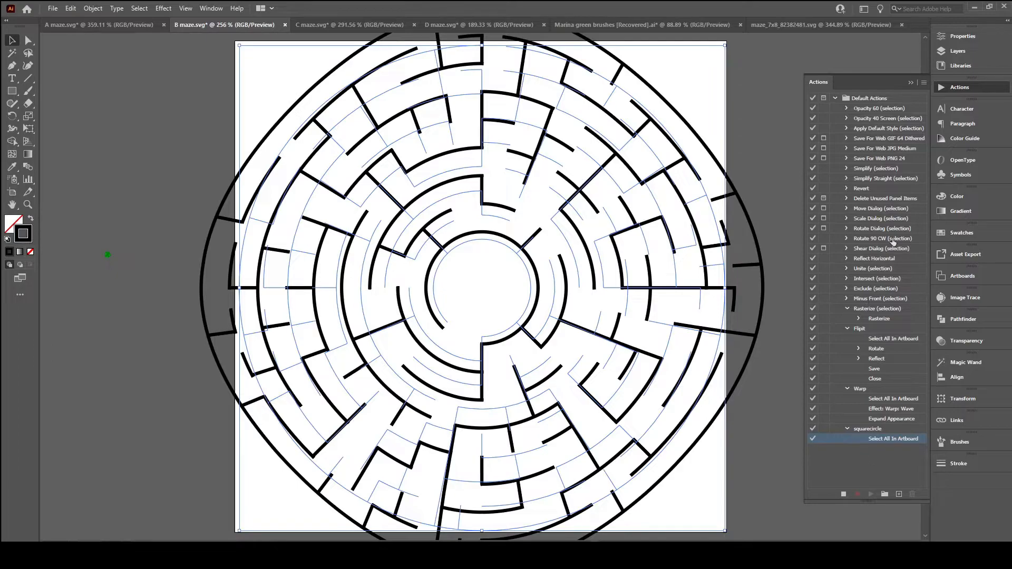
Insert the Effect: Warp: Inflate menu item into the squarecircle action as a recorded command.
left_click(923, 83)
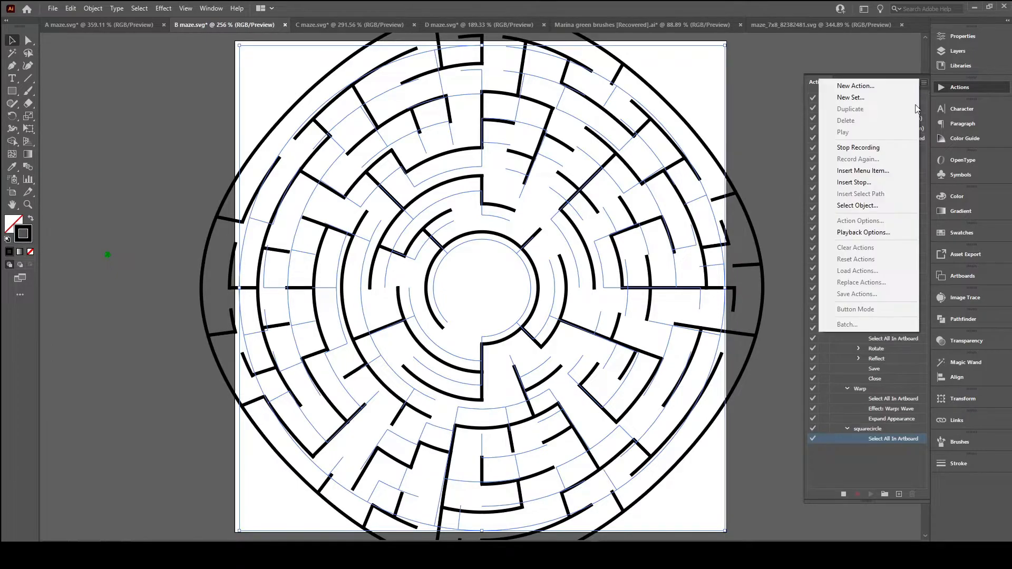
left_click(862, 170)
type("Inflate")
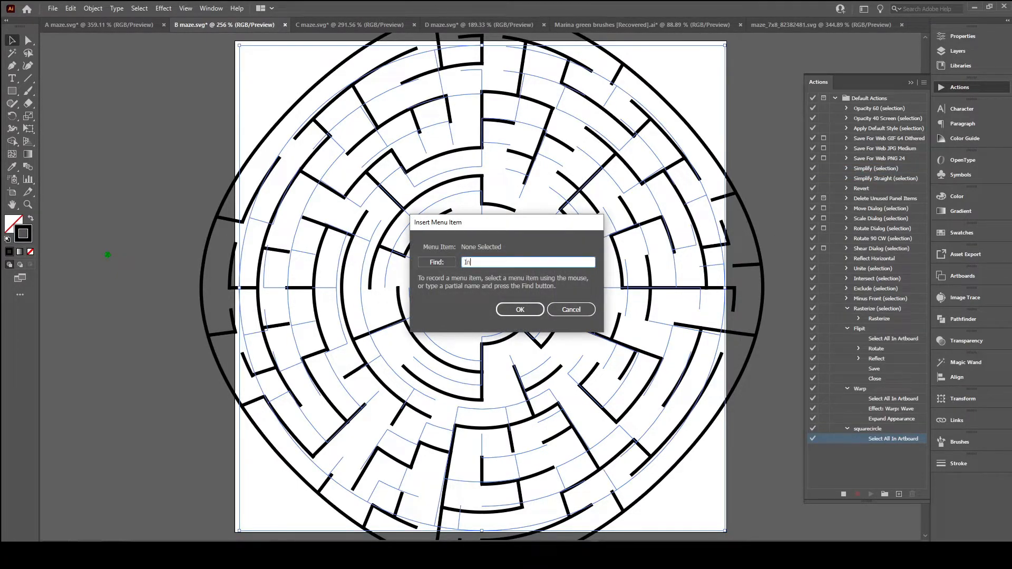
left_click(435, 262)
left_click(516, 311)
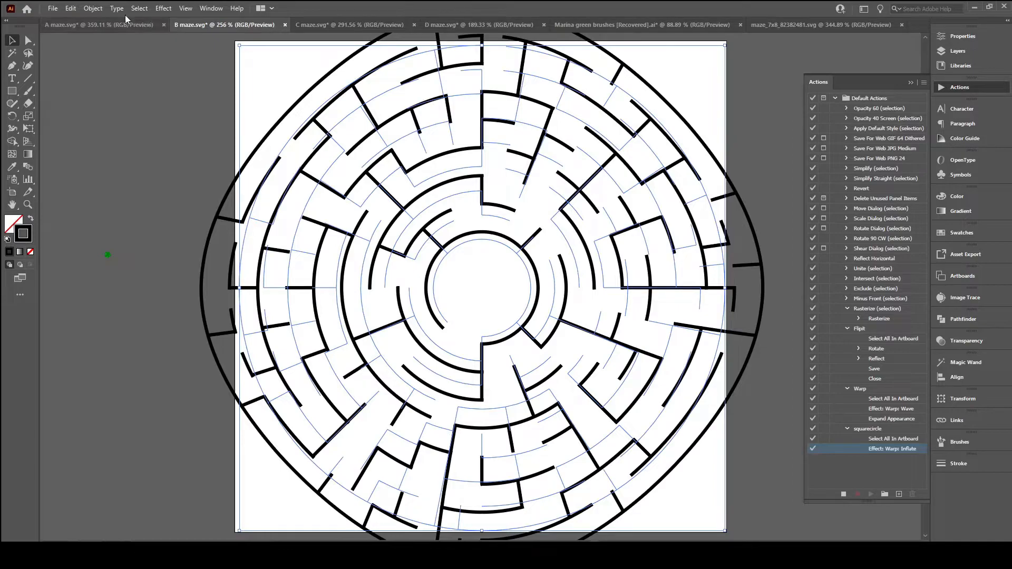
Rotate the inflated maze by 45° while the squarecircle action is recording.
left_click(93, 8)
mouse_move(102, 23)
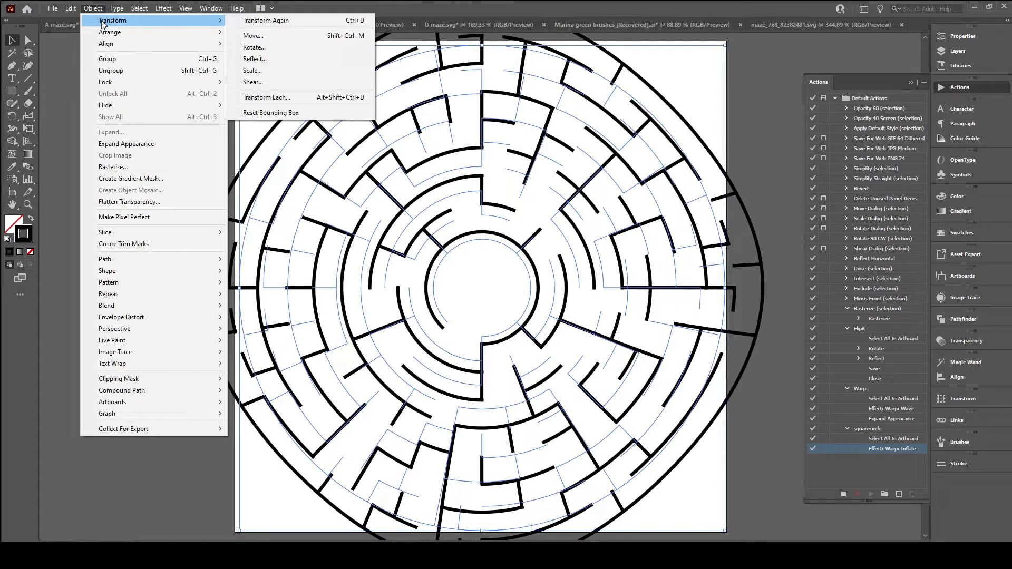
left_click(247, 47)
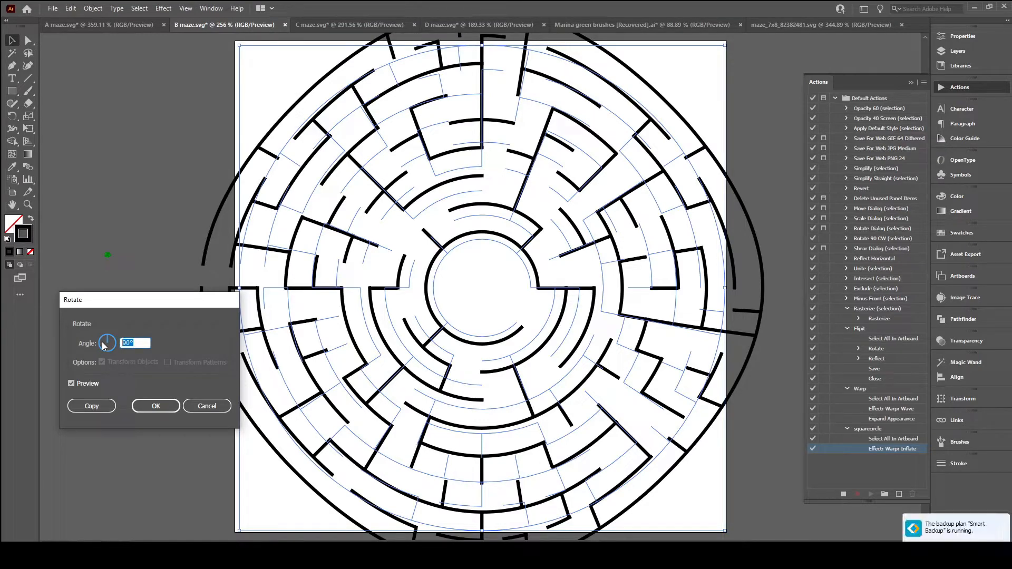
type("45")
double_click(130, 343)
mouse_move(133, 304)
left_mouse_down()
mouse_move(123, 331)
mouse_move(137, 316)
left_mouse_up()
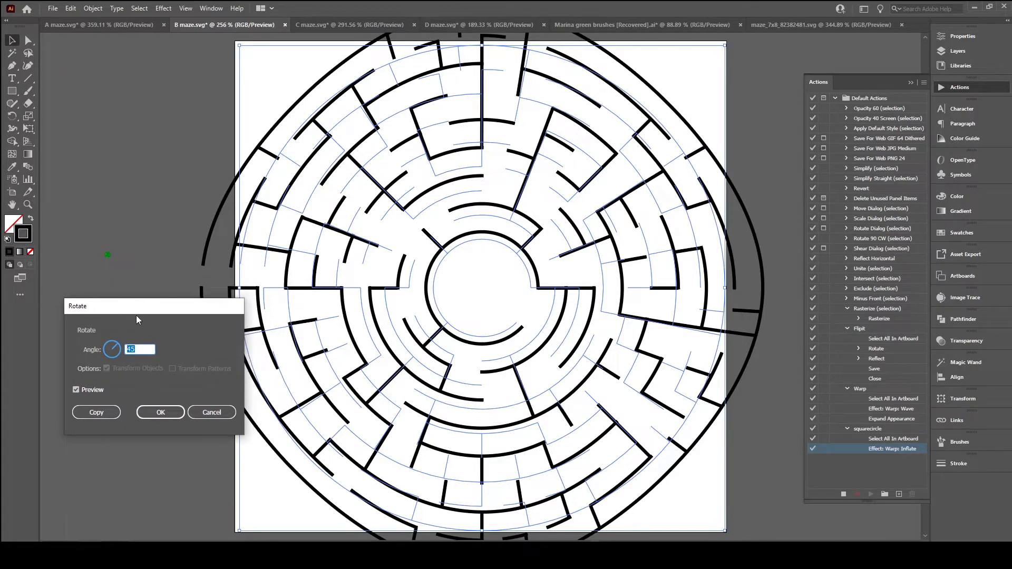
left_click(161, 413)
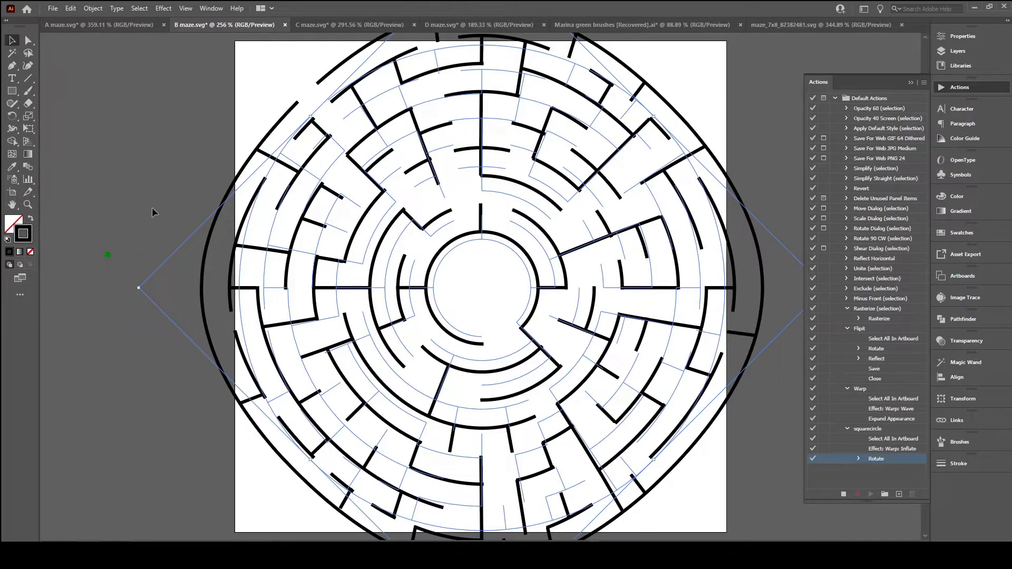
Stop recording and delete the Rotate command from the squarecircle action.
left_click(93, 8)
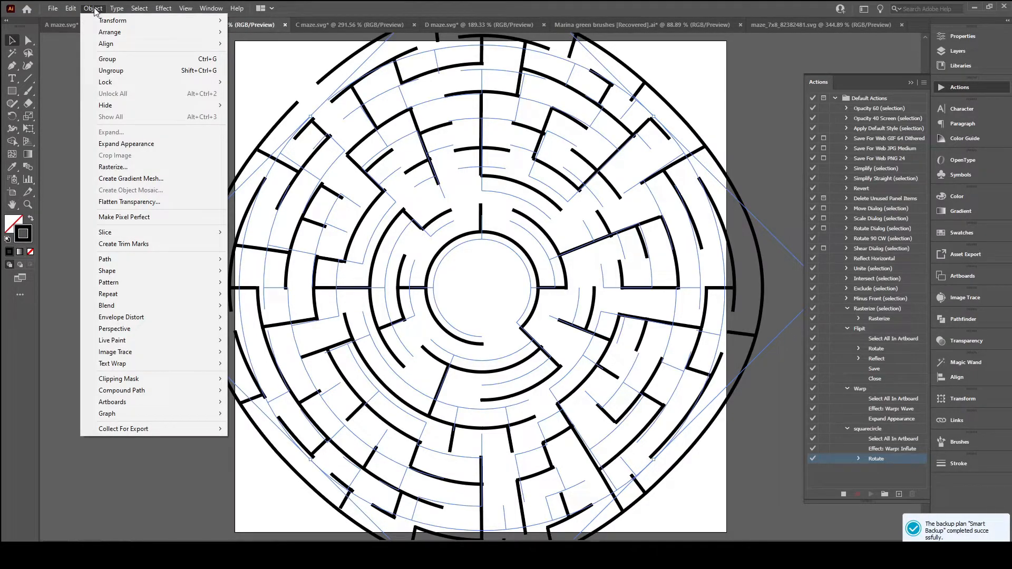
left_click(906, 460)
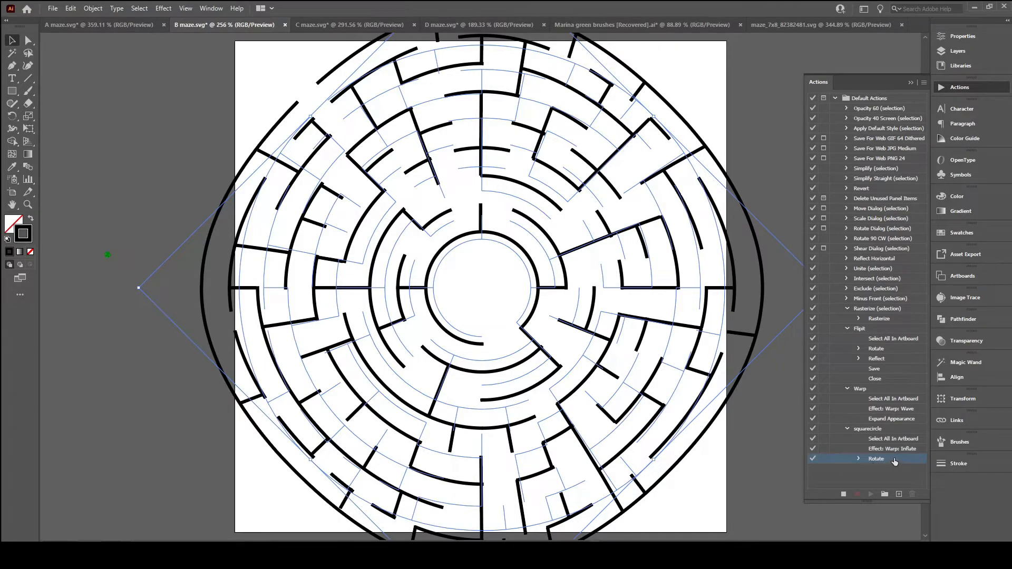
left_click(843, 495)
left_click(912, 494)
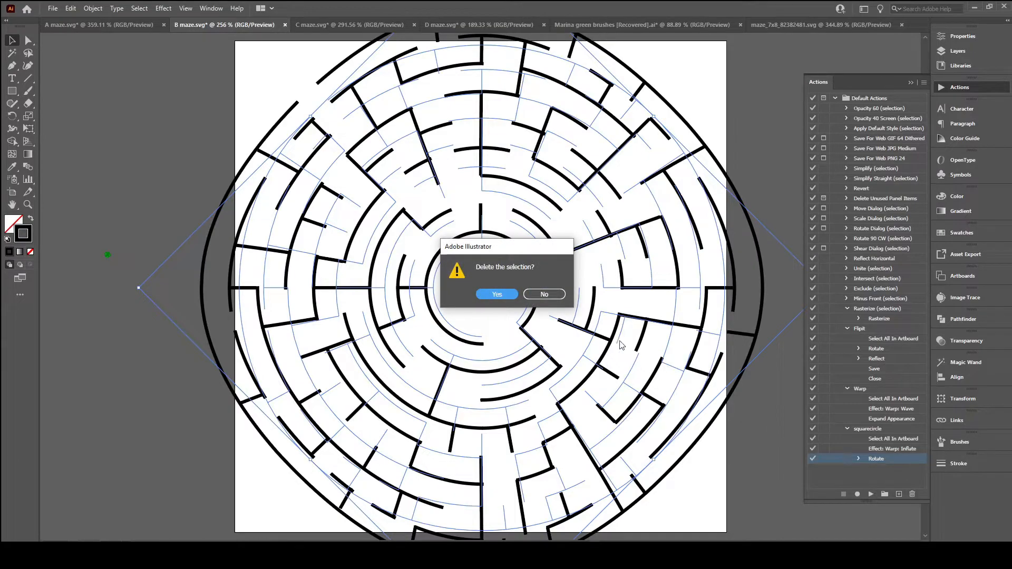
left_click(497, 294)
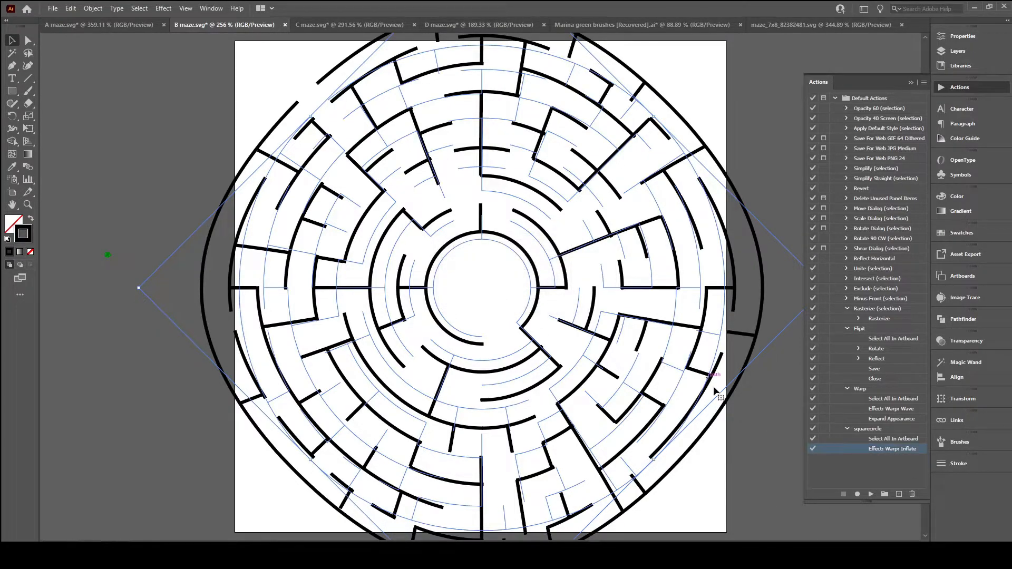
Resume recording squarecircle, expand the maze's appearance and insert the Expand Appearance menu item into the action.
left_click(857, 494)
left_click(94, 8)
left_click(115, 143)
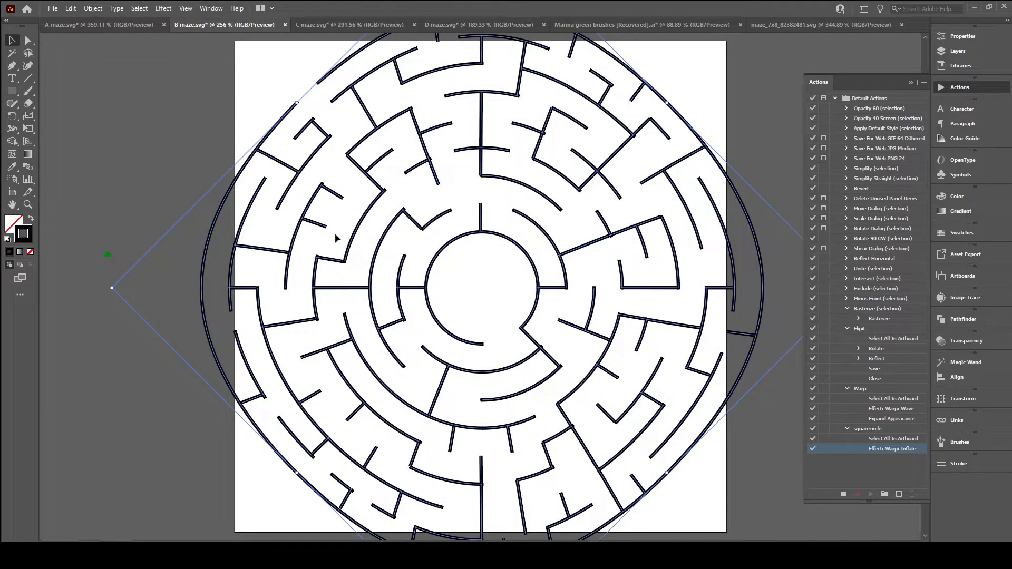
left_click(923, 83)
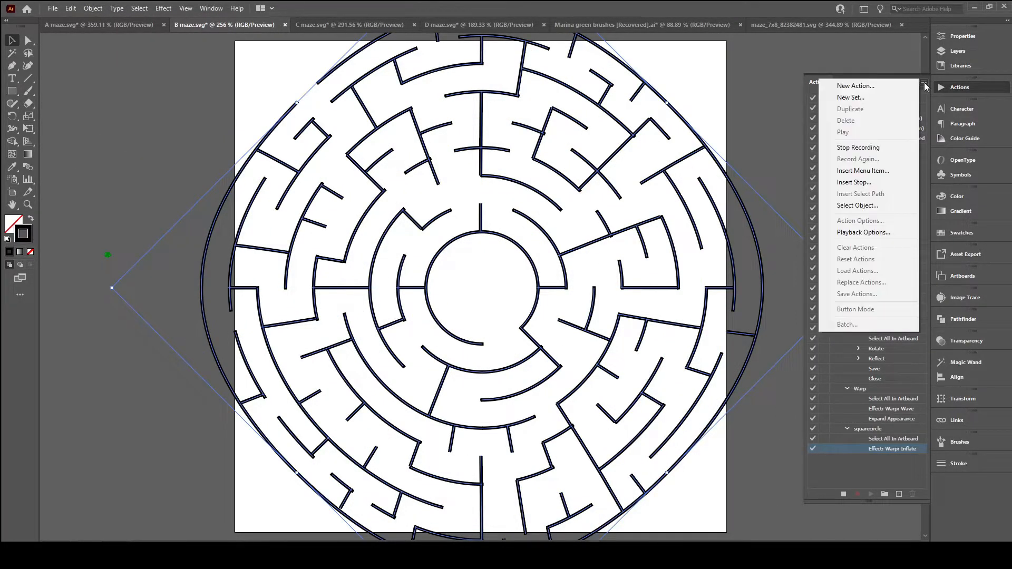
left_click(869, 174)
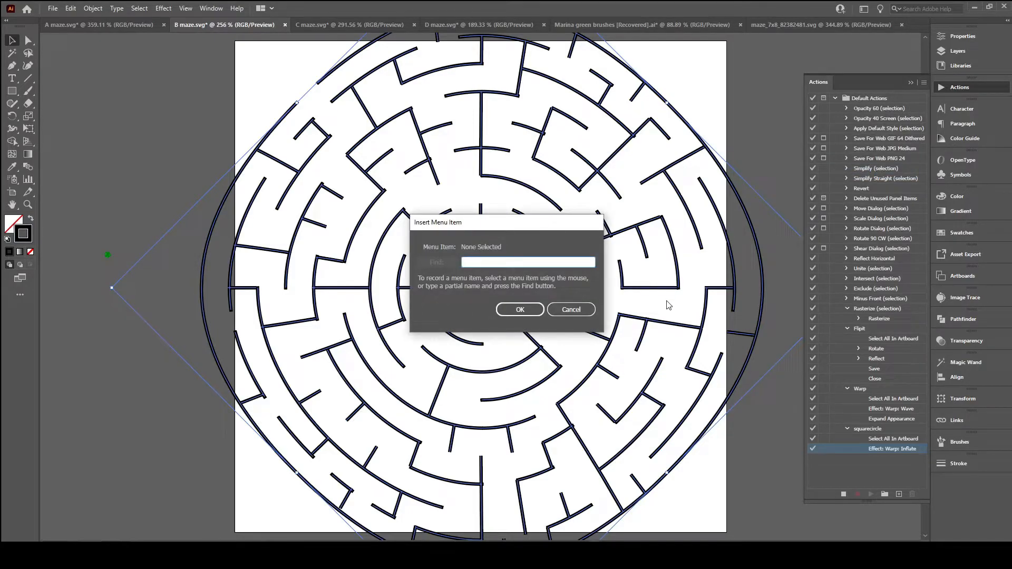
type("Expand Appearance")
left_click(527, 308)
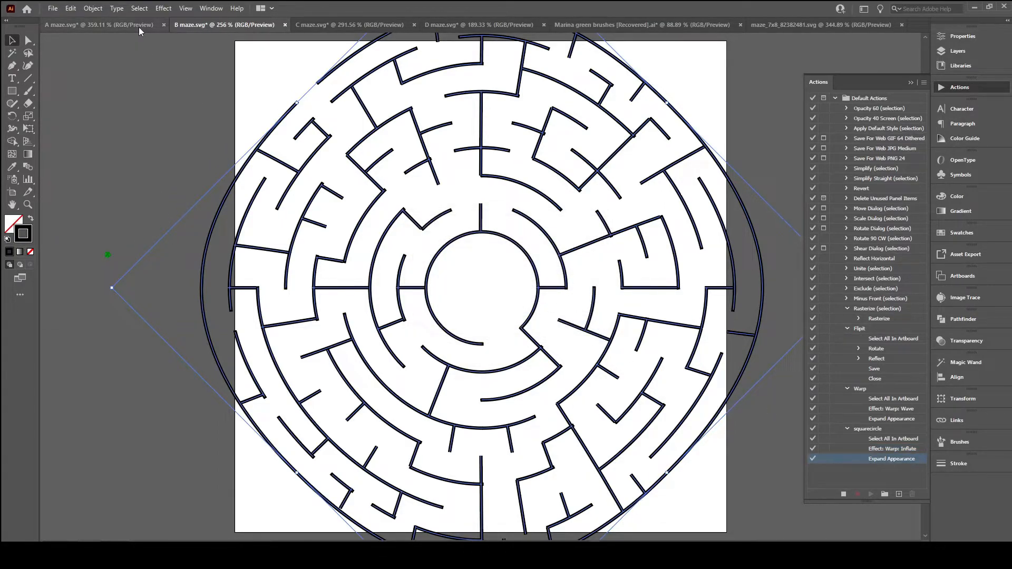
Rotate the expanded maze by 45° as the next recorded command of the squarecircle action.
left_click(91, 8)
mouse_move(103, 21)
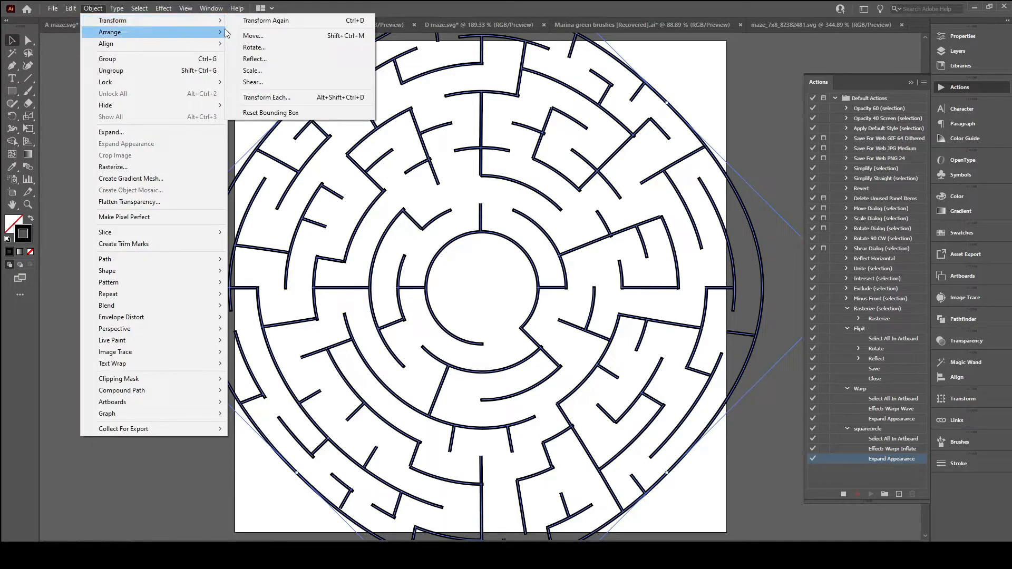
left_click(246, 53)
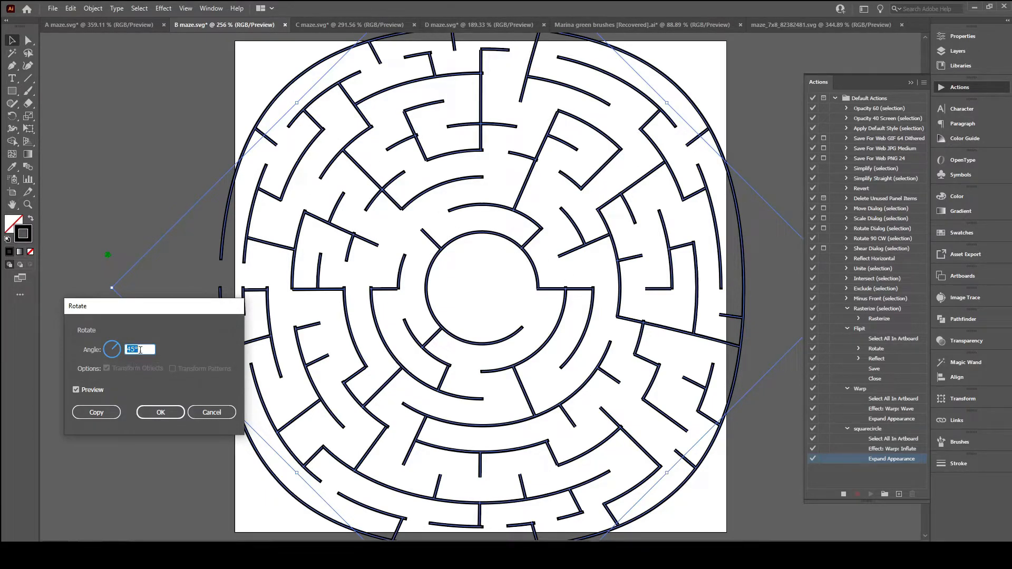
left_click(158, 416)
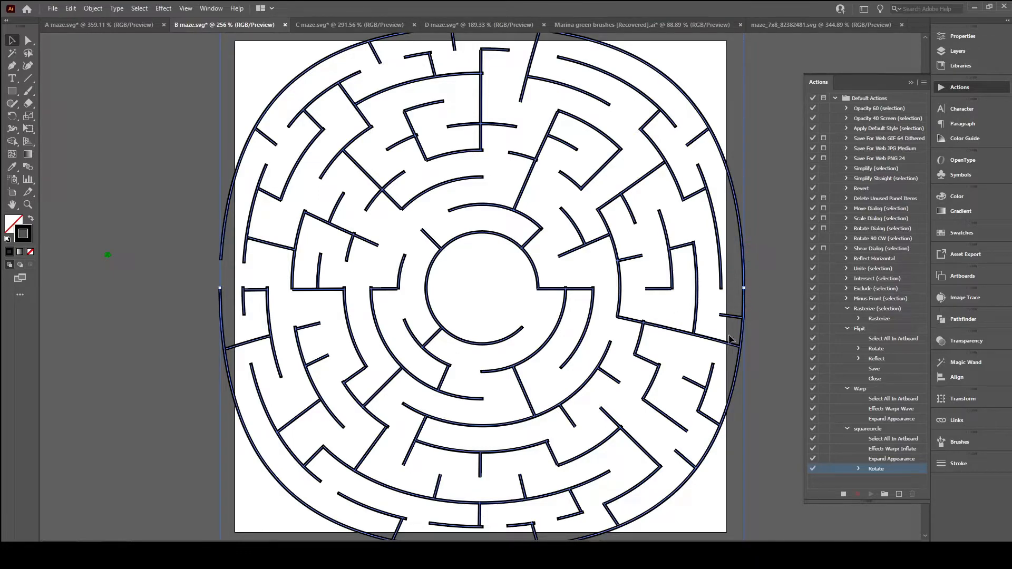
Fit the artboard to the rotated maze and insert the Fit to Selected Art menu item into the squarecircle action.
left_click(103, 10)
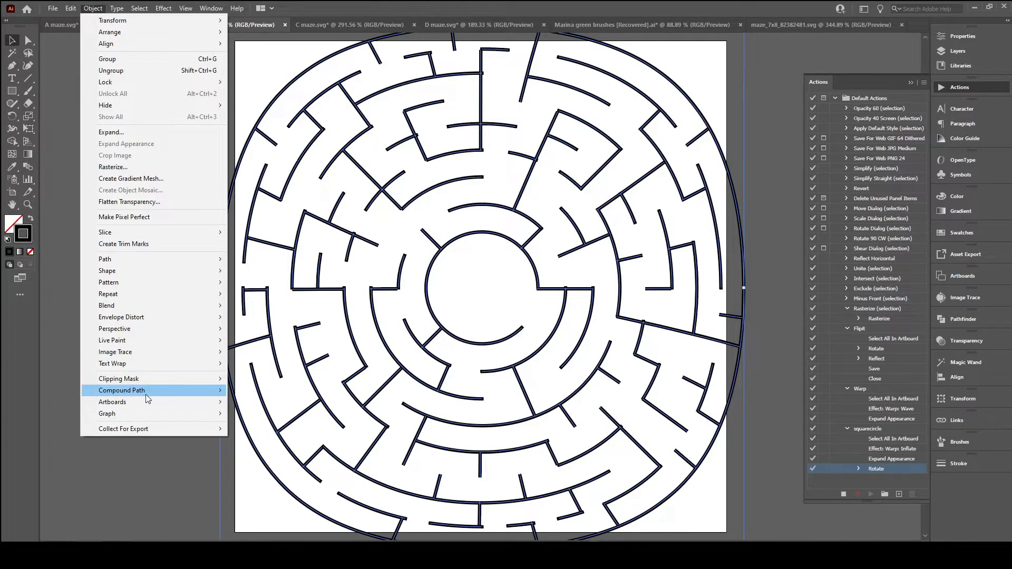
mouse_move(145, 400)
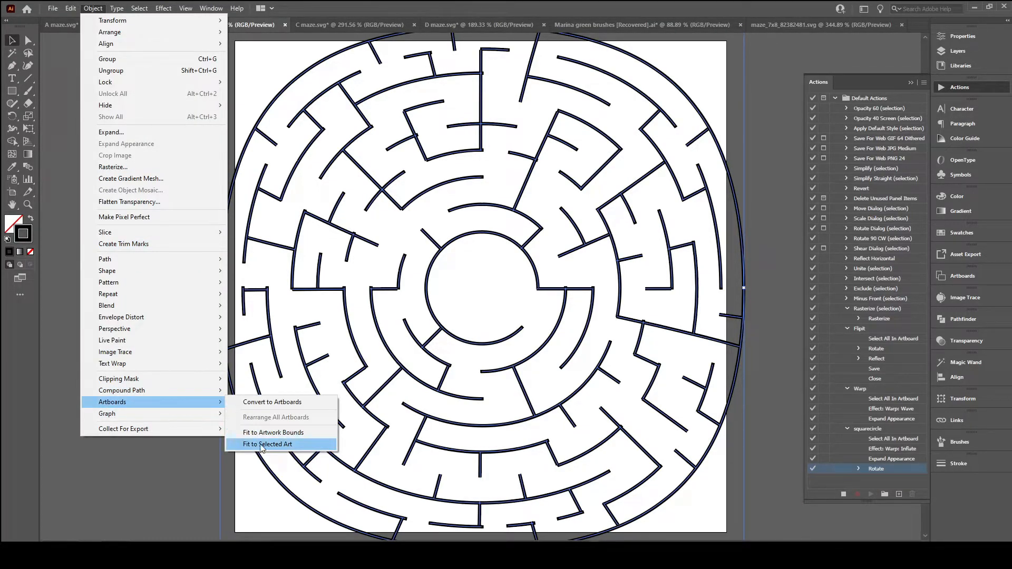
left_click(268, 444)
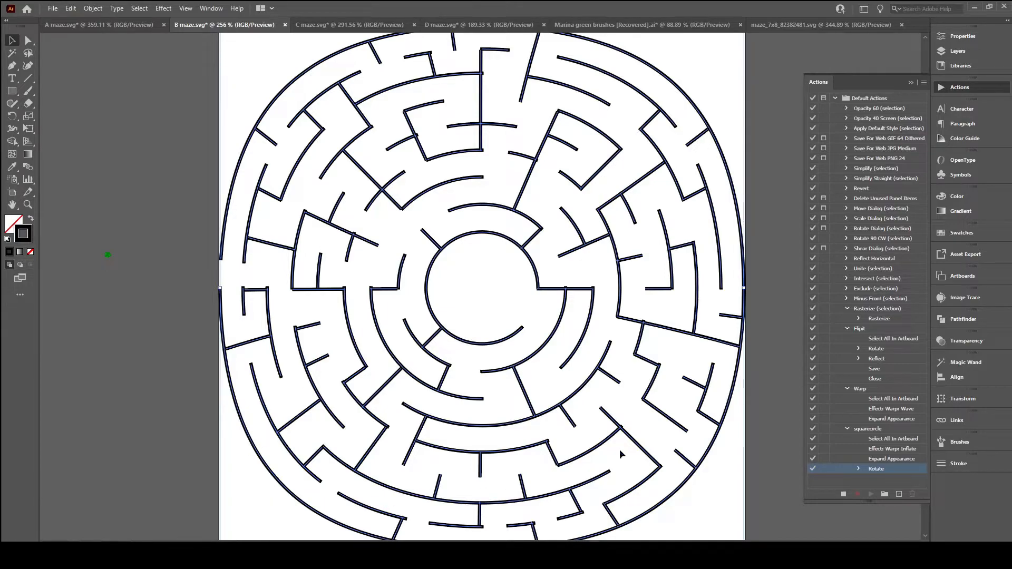
left_click(874, 469)
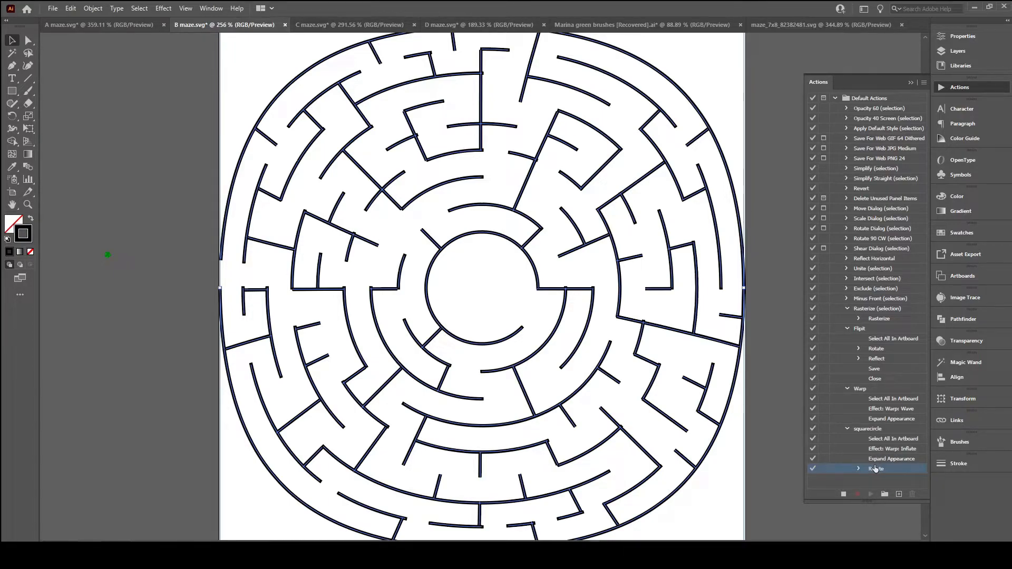
left_click(924, 82)
left_click(872, 170)
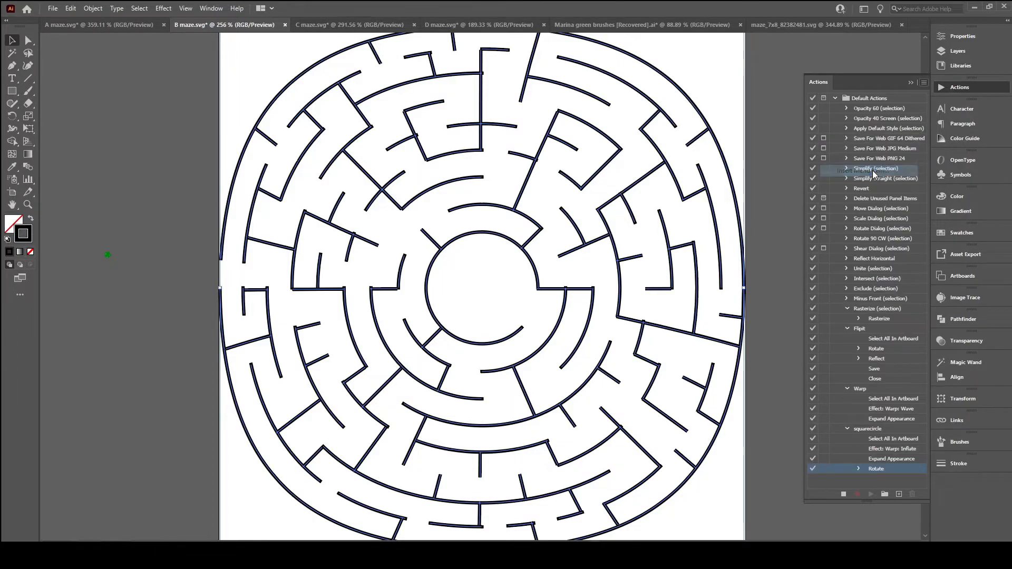
type("F")
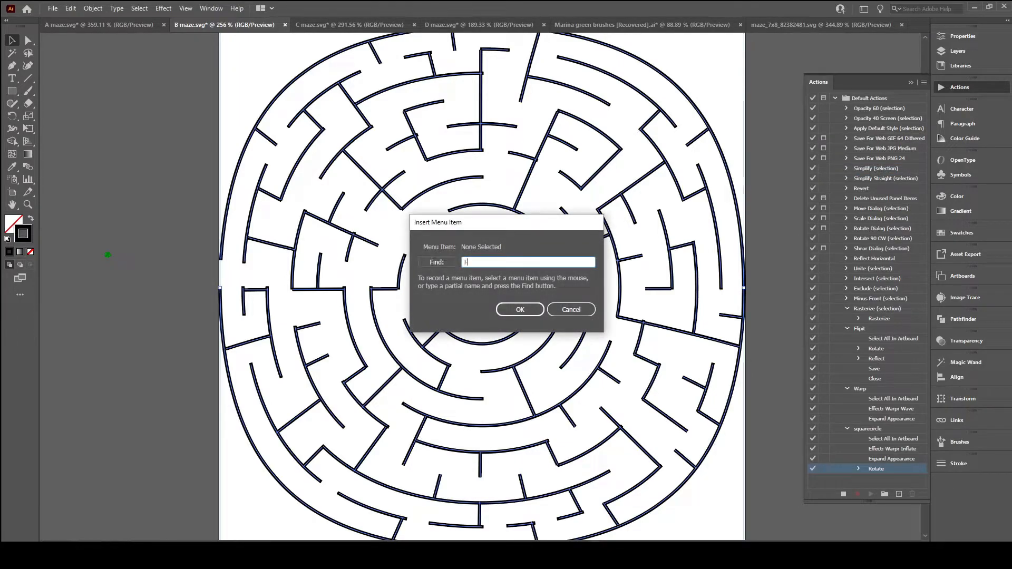
type("it to Selected art")
left_click(510, 315)
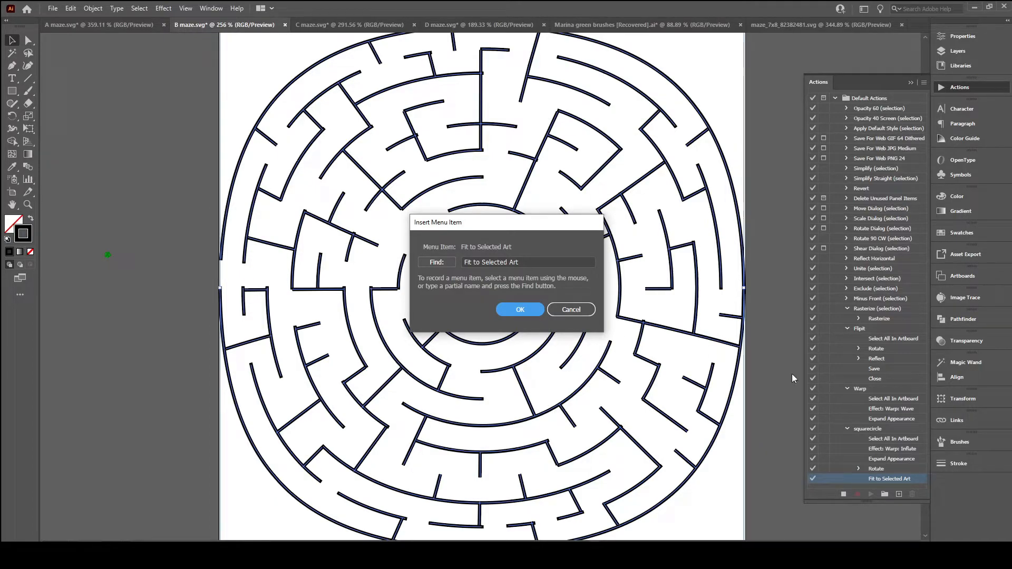
left_click(570, 311)
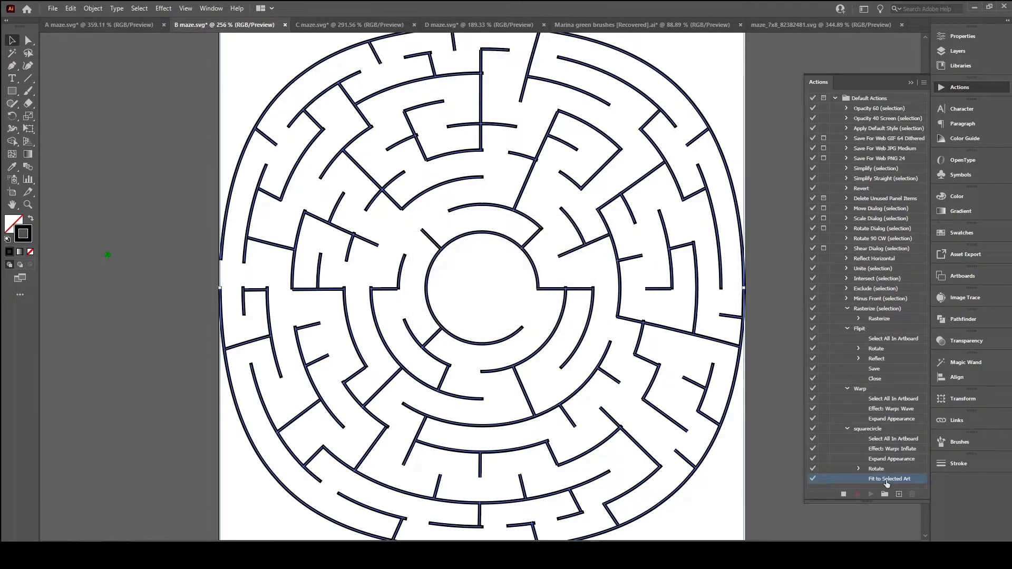
Stop recording squarecircle and undo the maze's edits back to its original circular shape and artboard.
left_click(843, 494)
left_click(201, 150)
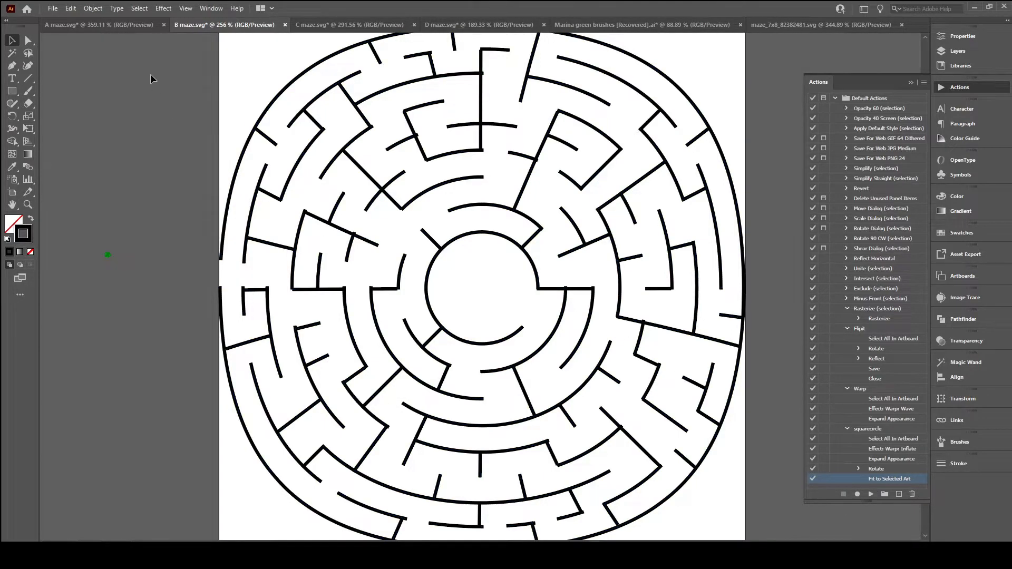
left_click(76, 10)
left_click(79, 20)
key("ctrl+z")
key("ctrl+z")
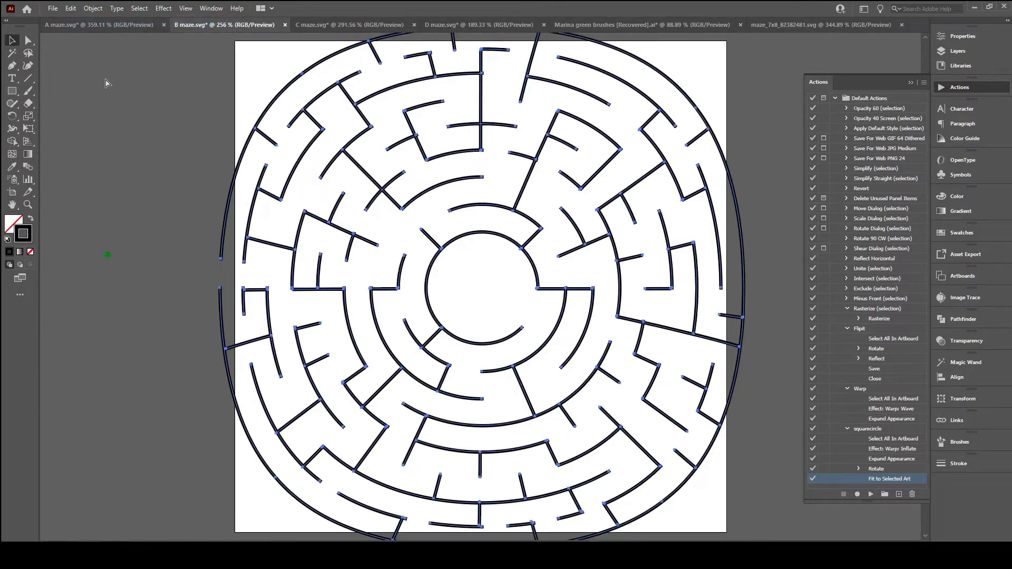
key("ctrl+z")
key("ctrl+z")
key("ctrl+z")
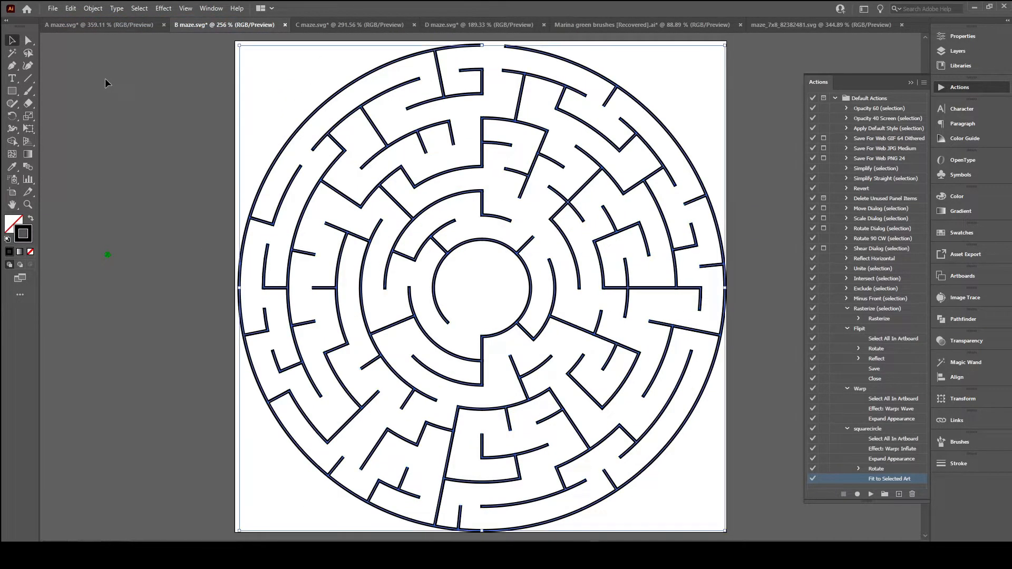
left_click(185, 140)
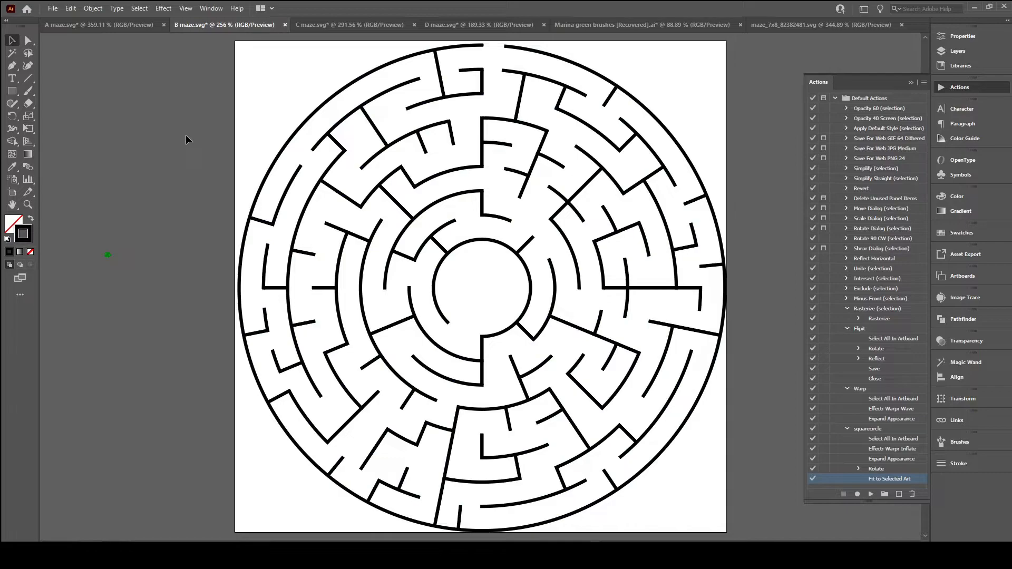
Play the whole squarecircle action on the circular maze, accepting the Inflate warp options, and deselect the artwork.
left_click(864, 429)
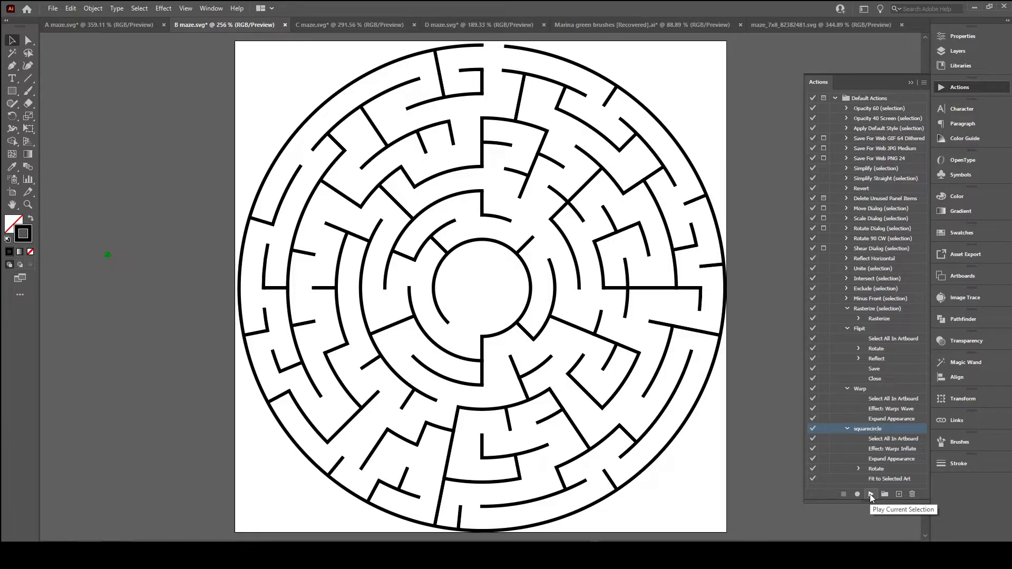
left_click(870, 495)
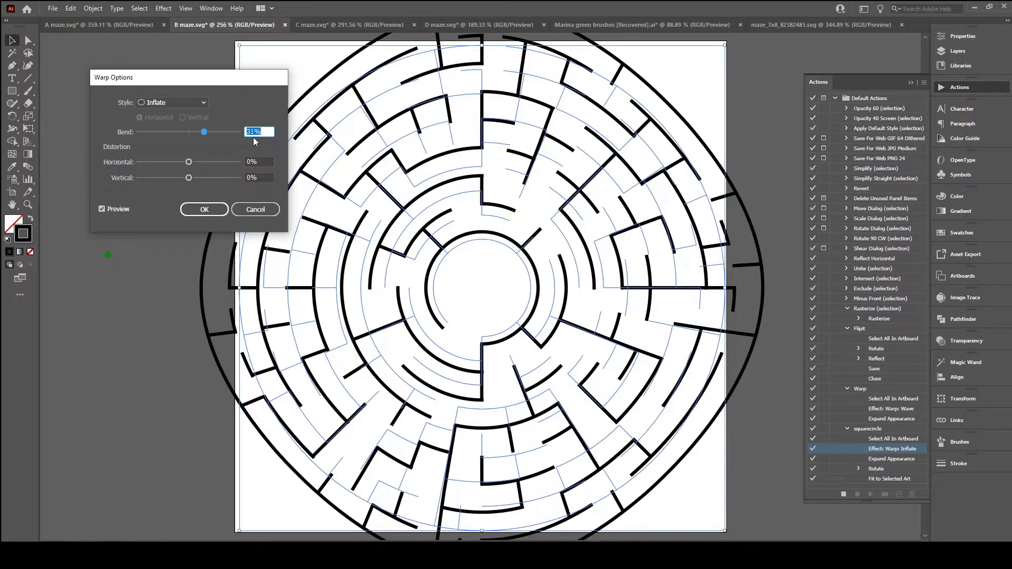
left_click(205, 209)
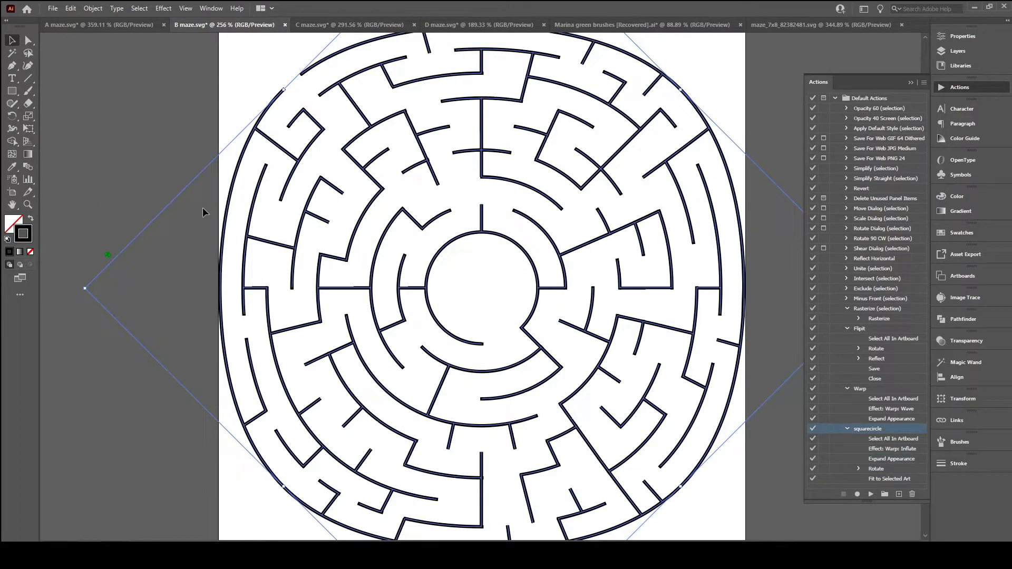
left_click(264, 193)
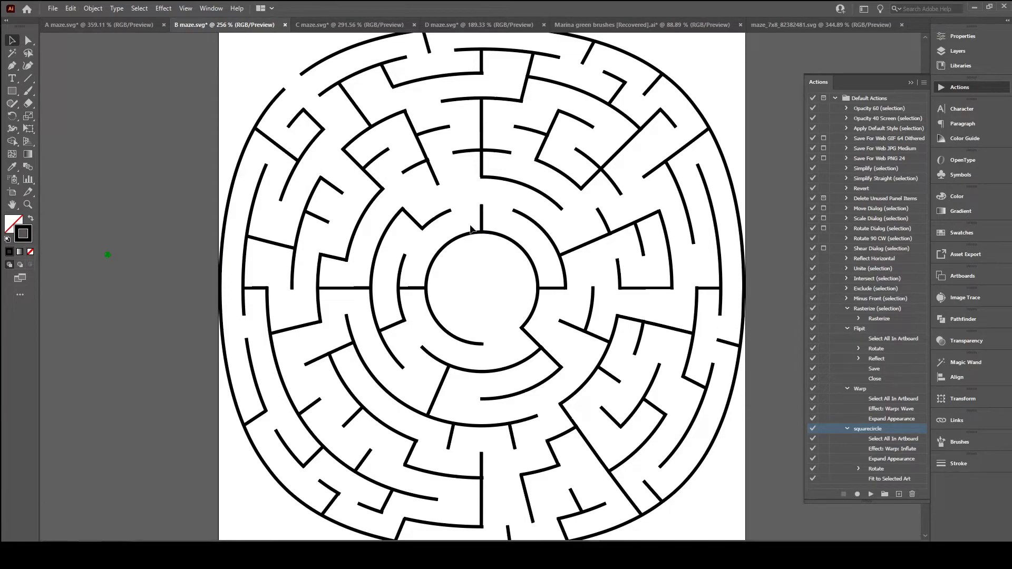
left_click(922, 83)
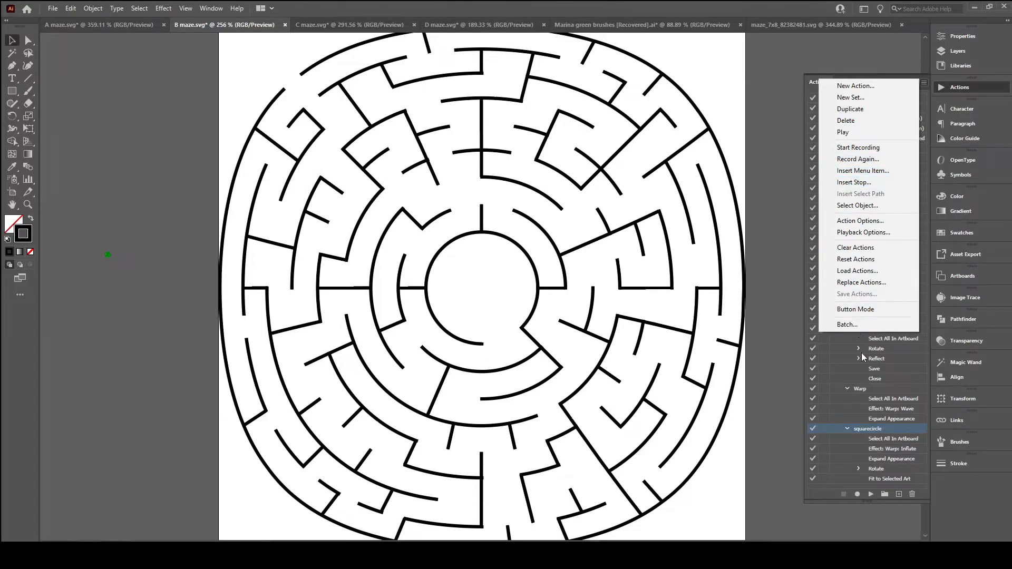
left_click(831, 493)
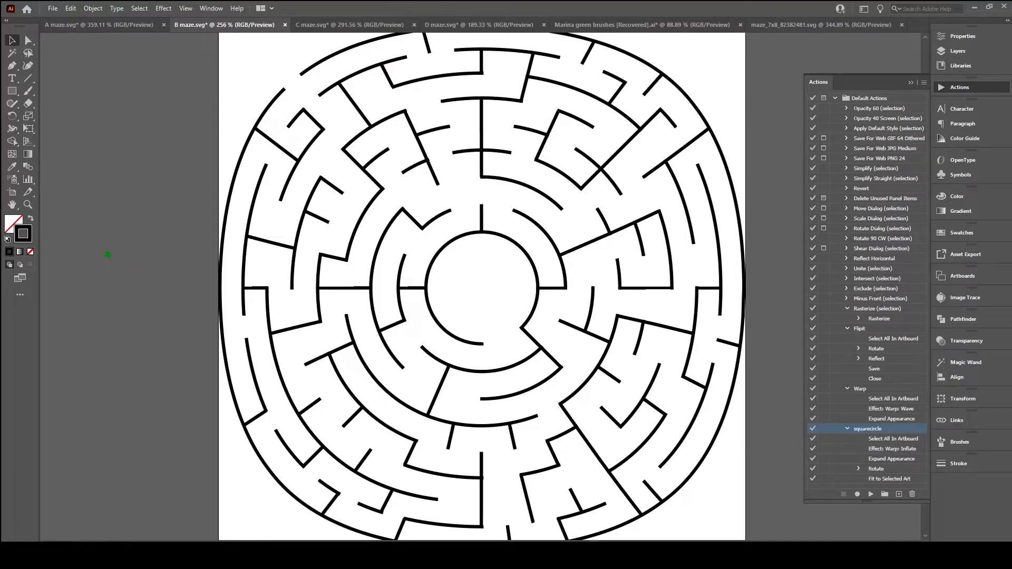
In maze_7x8_82382481.svg, start recording a new action named zigzag and select all artwork on the artboard.
left_click(773, 26)
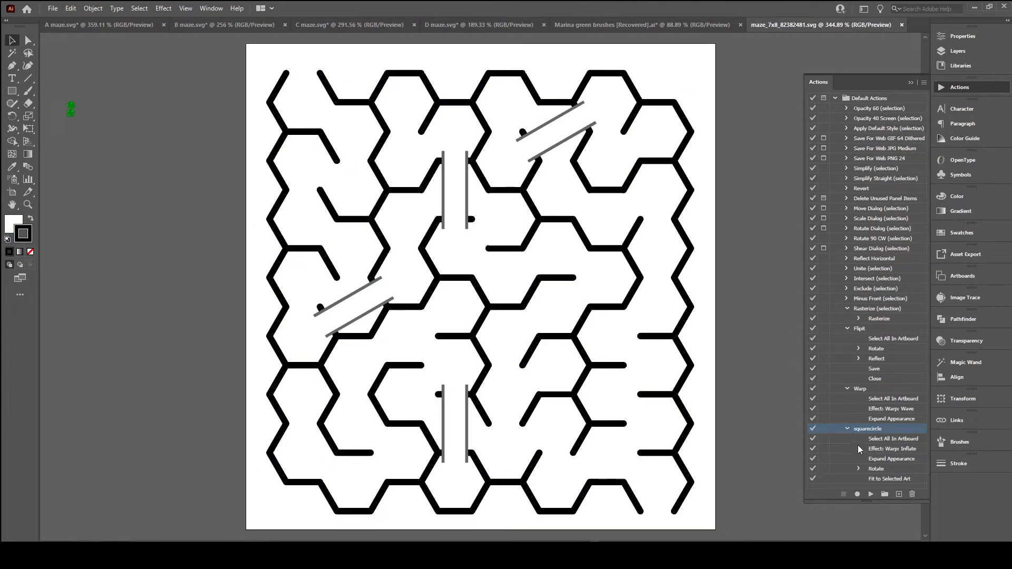
left_click(898, 494)
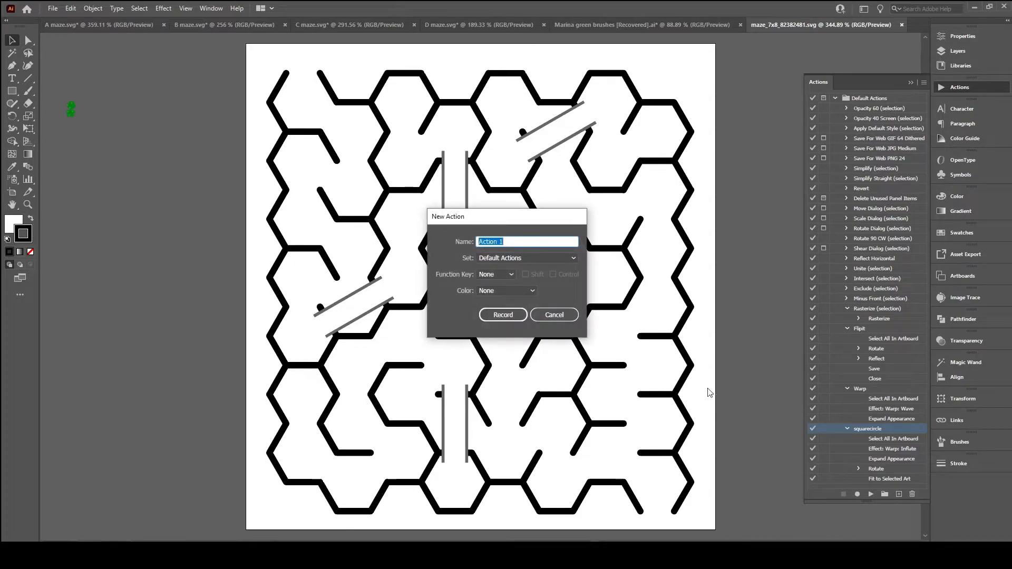
type("zigzag")
left_click(502, 315)
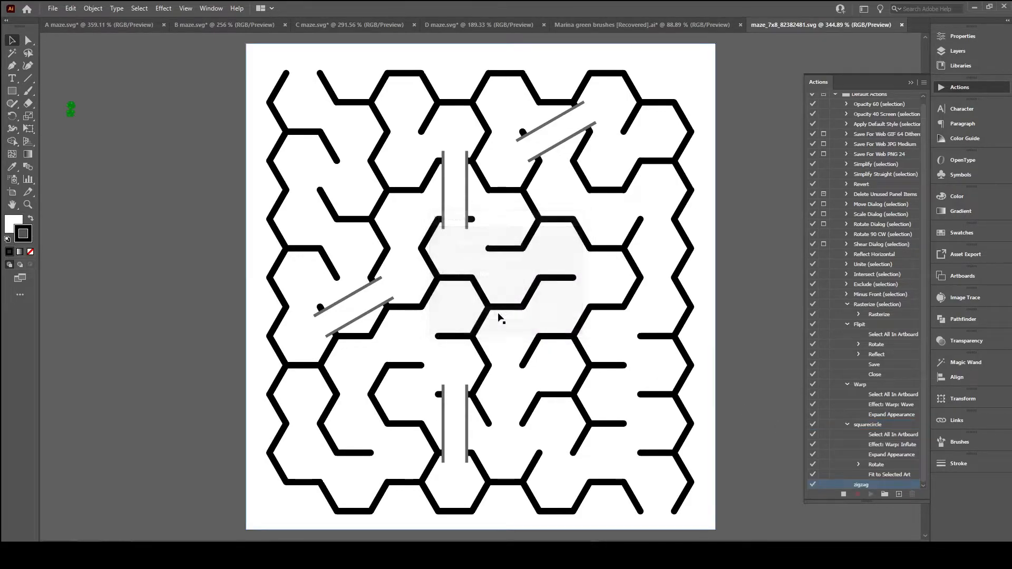
left_click(140, 8)
left_click(151, 32)
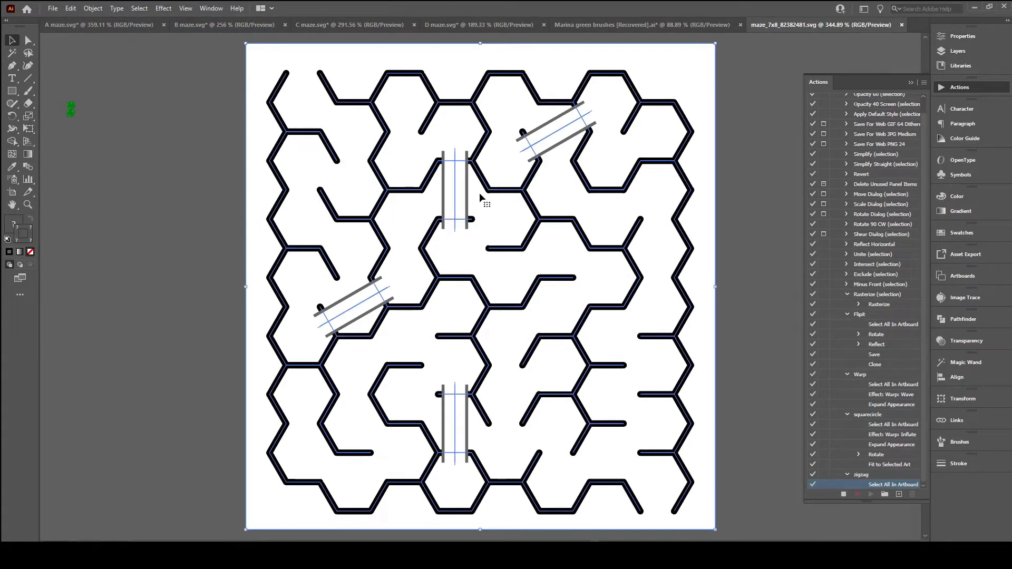
Apply the Zig Zag effect to the selected maze with an absolute size of 0.03 in.
left_click(162, 9)
mouse_move(204, 95)
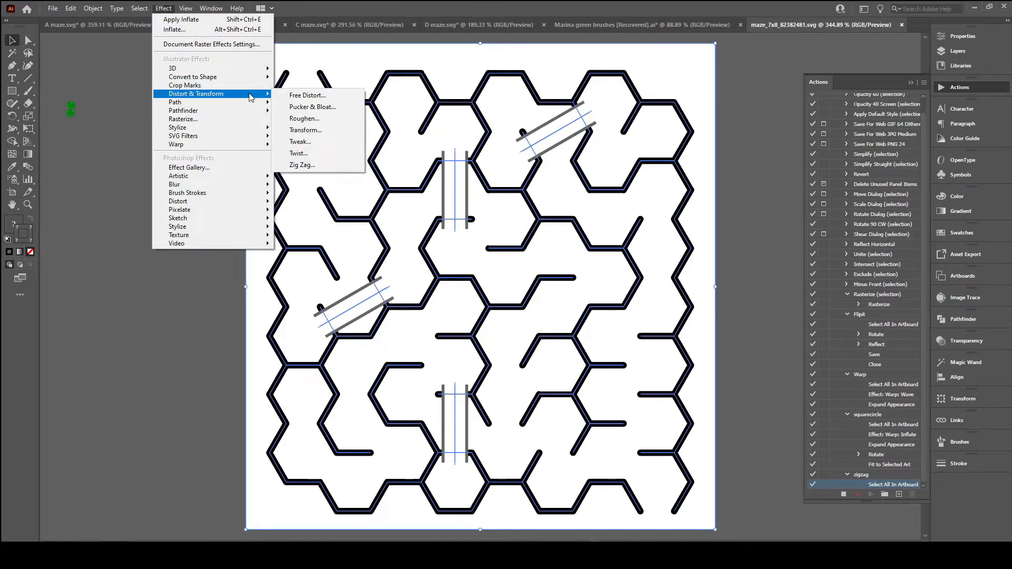
left_click(316, 165)
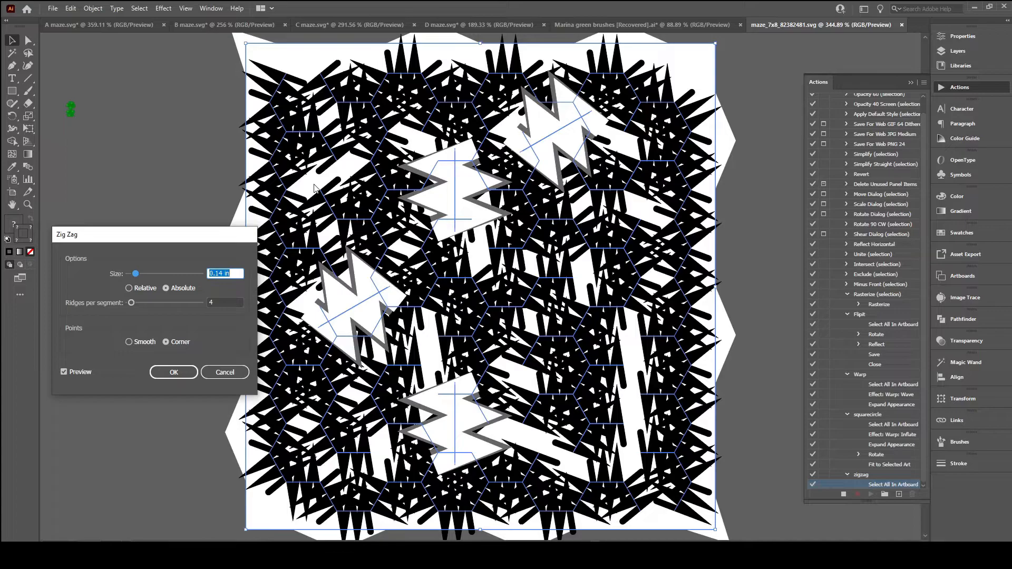
left_click(219, 273)
key("BackSpace")
key("BackSpace")
type("03")
left_click(135, 290)
left_click(167, 288)
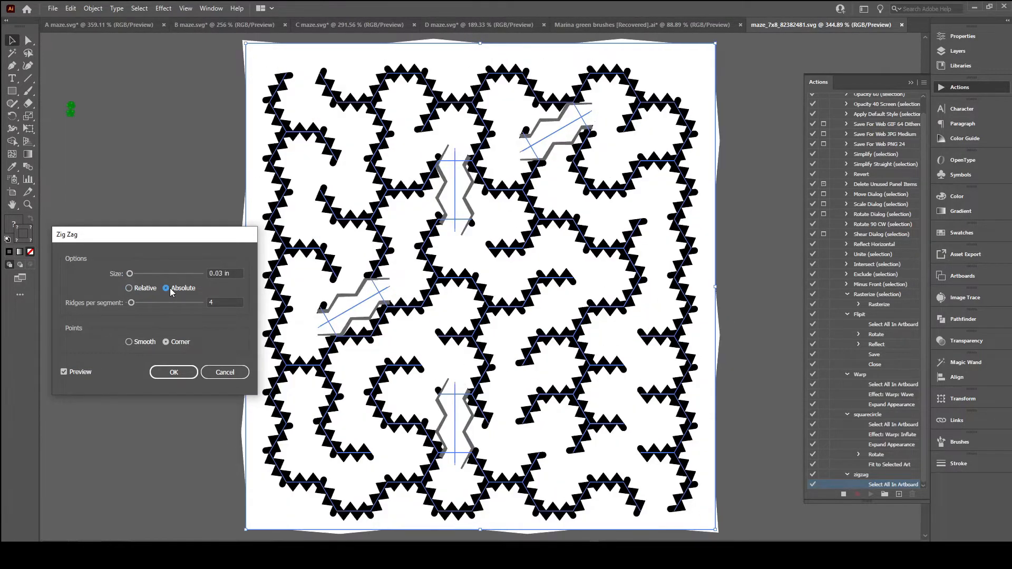
left_click(173, 372)
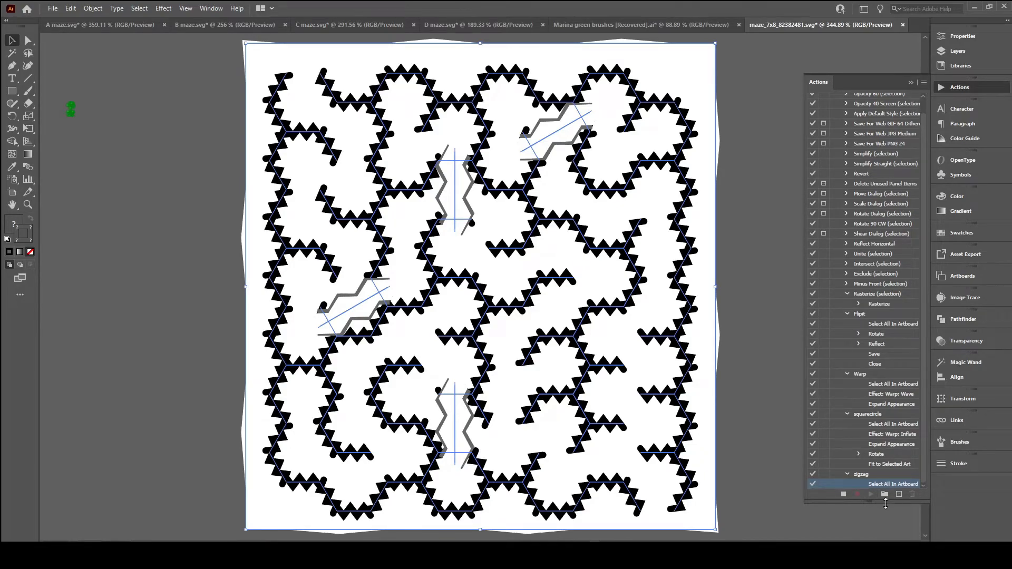
Enlarge the actions list and insert the Effect: Distort & Transform: Zig Zag menu item into the zigzag action.
left_click_drag(884, 517, 884, 533)
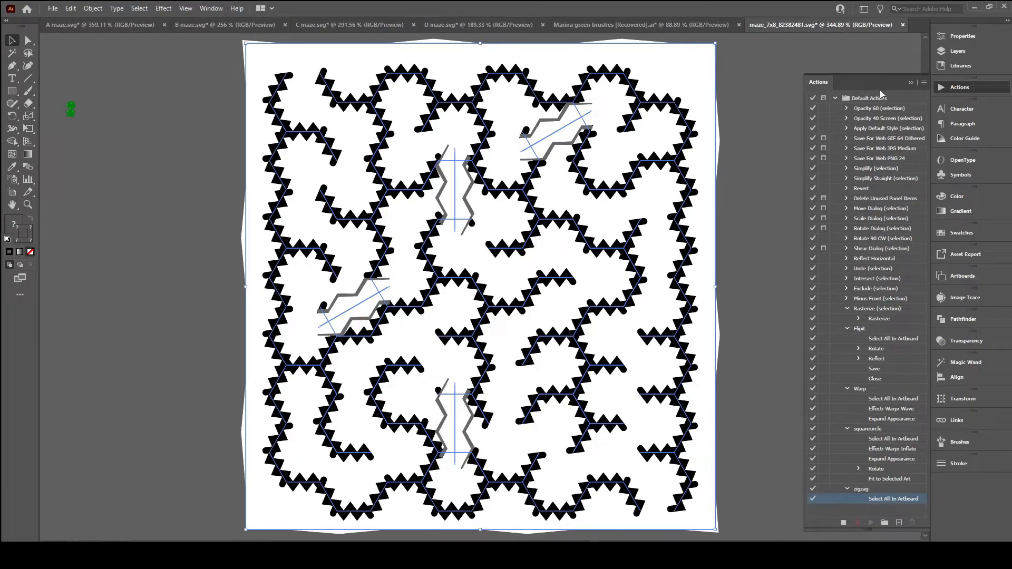
mouse_move(878, 74)
left_mouse_down()
mouse_move(880, 51)
mouse_move(880, 63)
left_mouse_up()
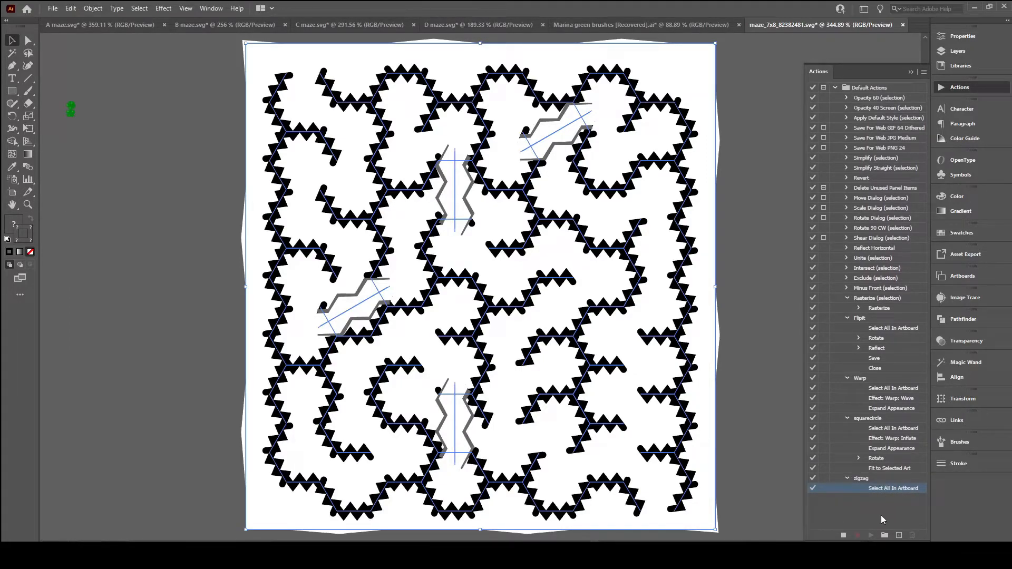
left_click(923, 72)
left_click(875, 159)
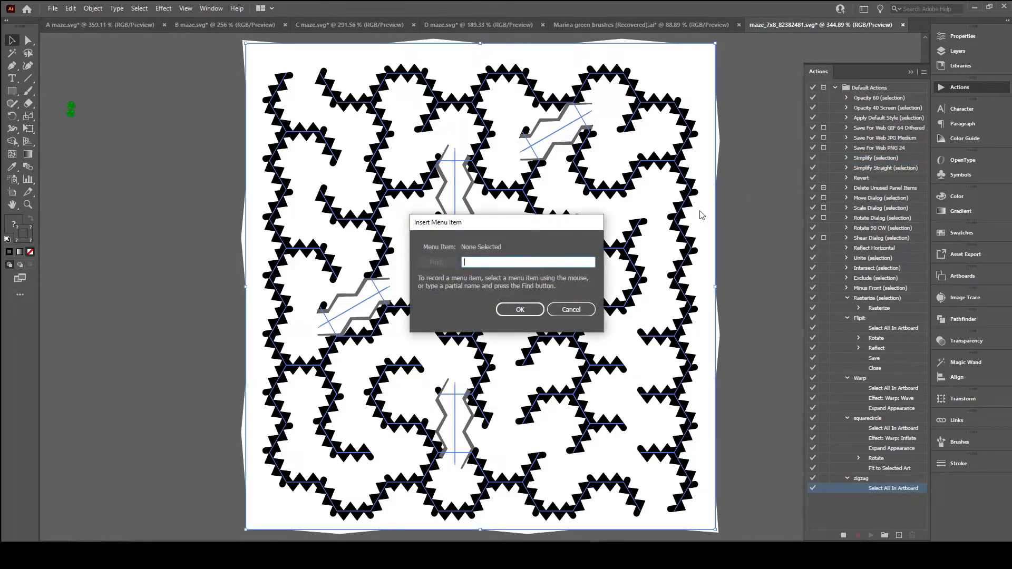
type("z")
type("zag")
left_click(447, 263)
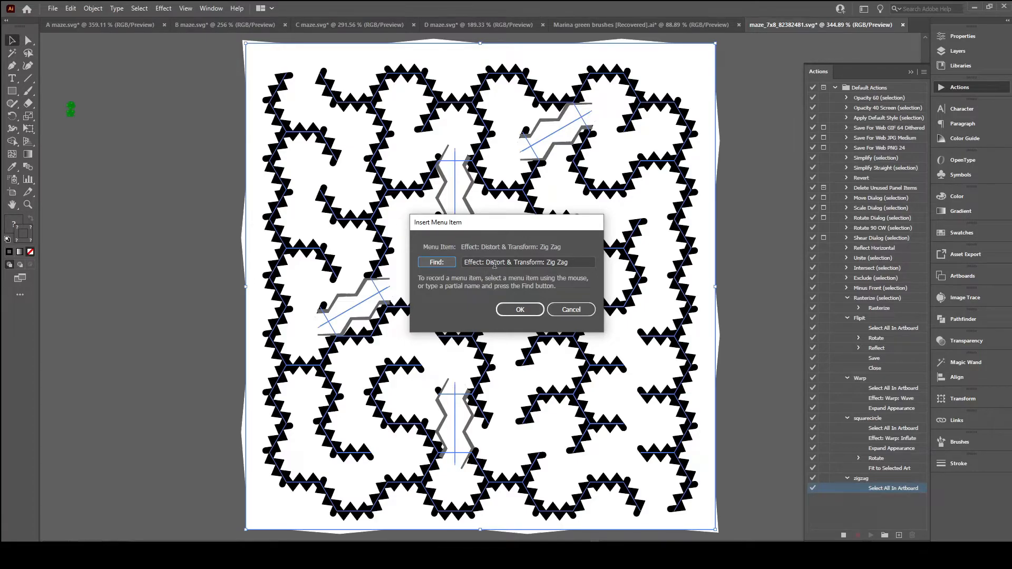
left_click(529, 311)
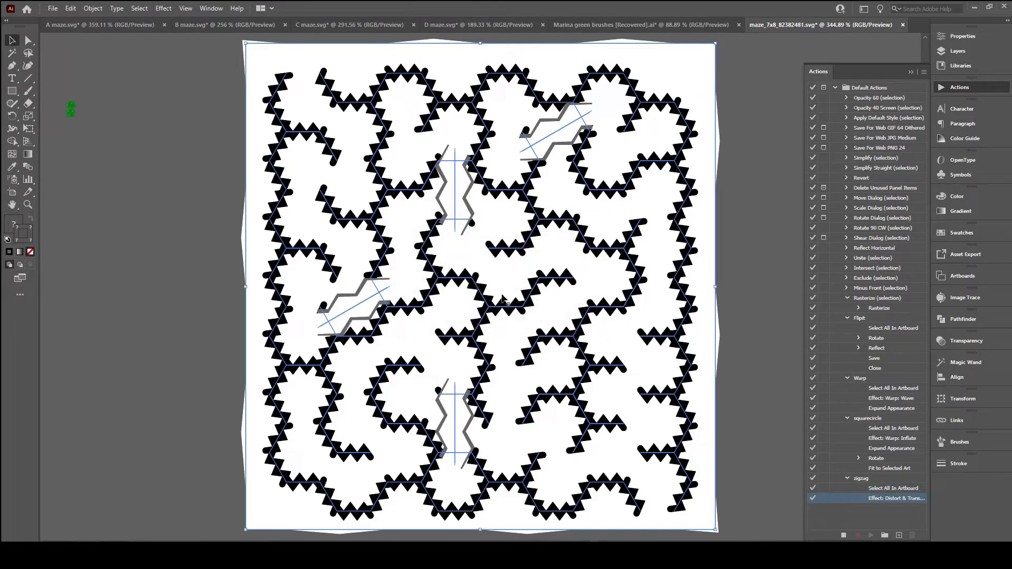
left_click(163, 11)
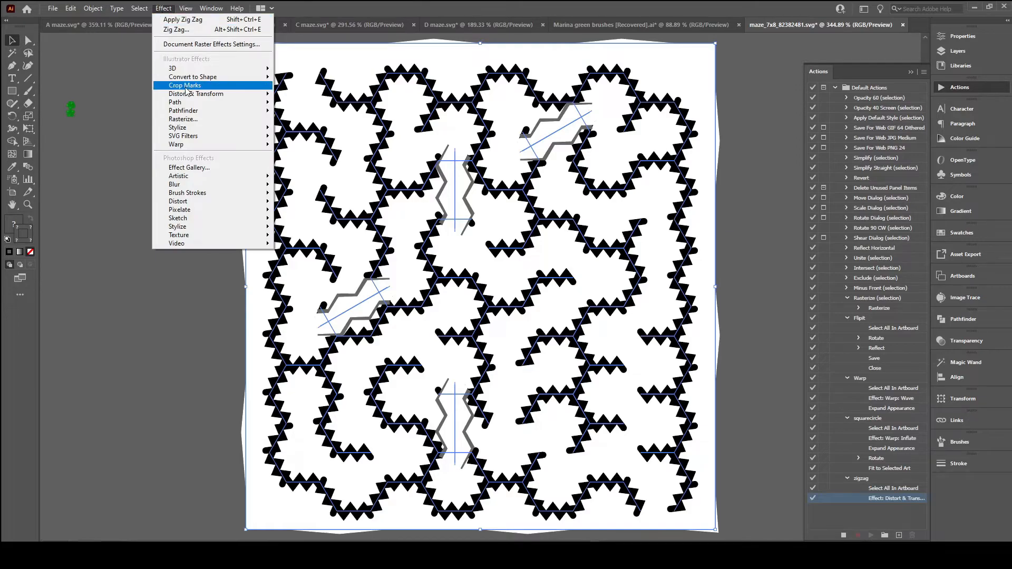
mouse_move(256, 95)
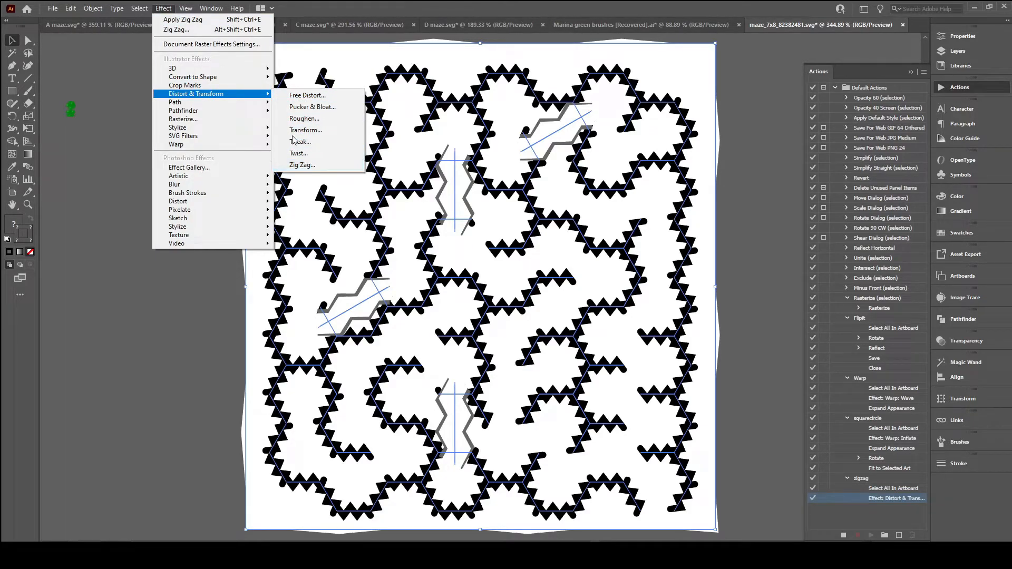
mouse_move(232, 145)
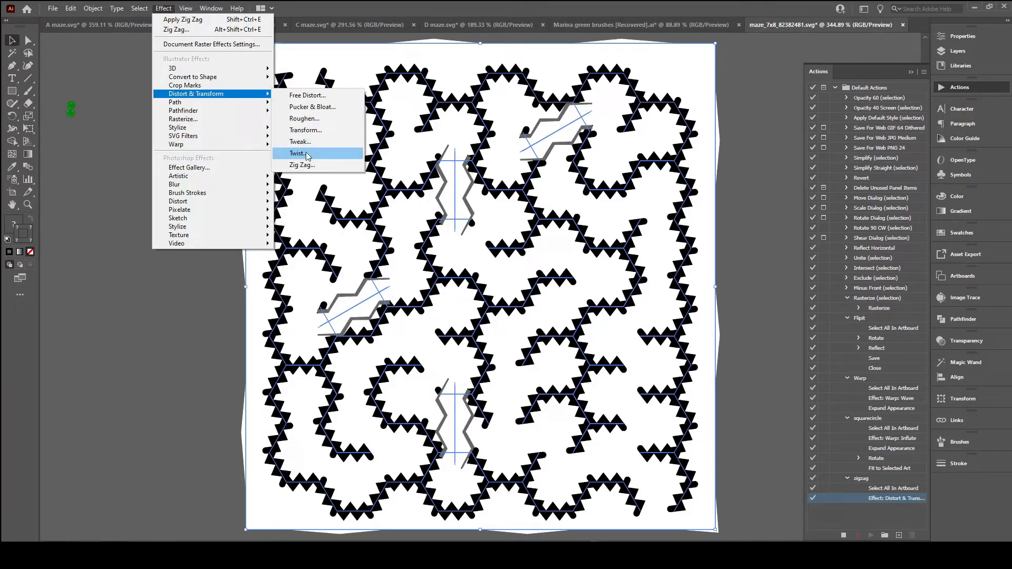
mouse_move(174, 98)
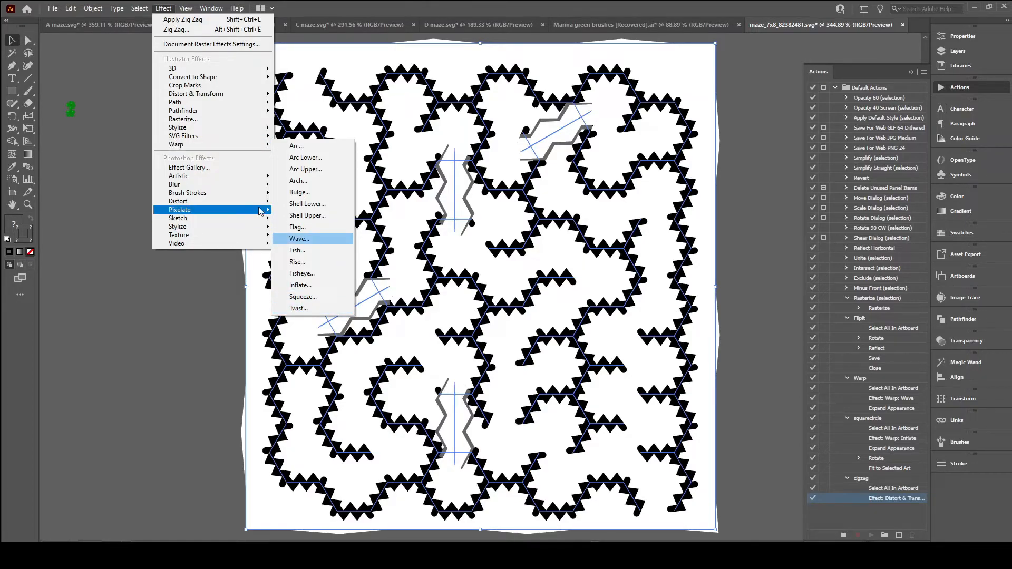
Stop recording the zigzag action with the artwork deselected, and undo the Zig Zag effect on the maze.
left_click(185, 273)
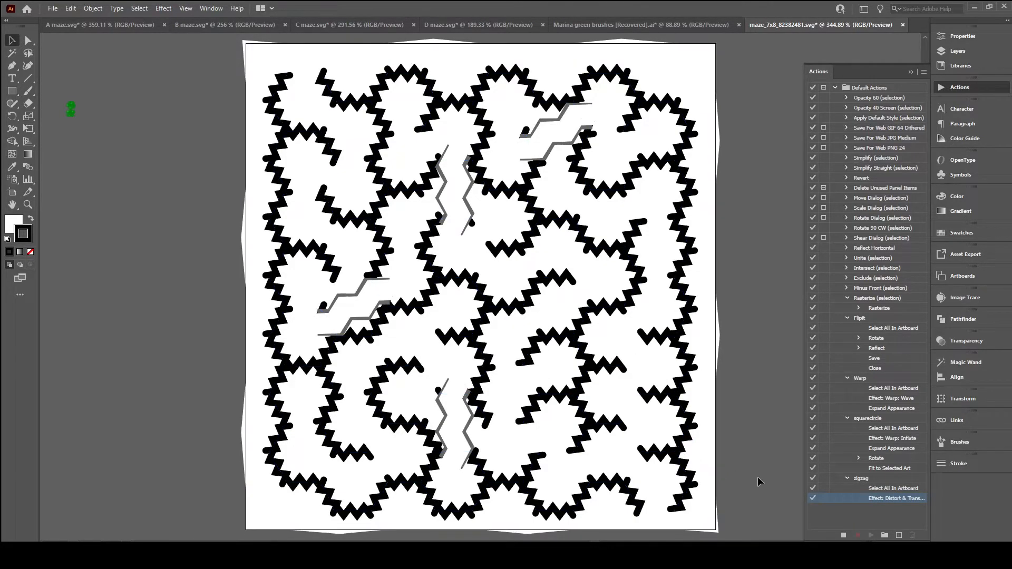
left_click(846, 535)
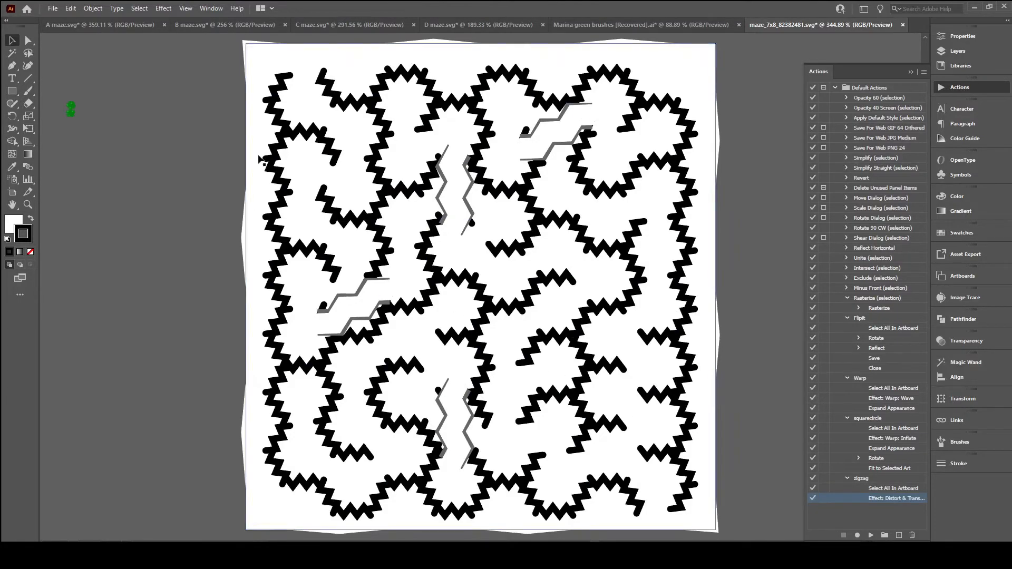
left_click(71, 8)
left_click(92, 20)
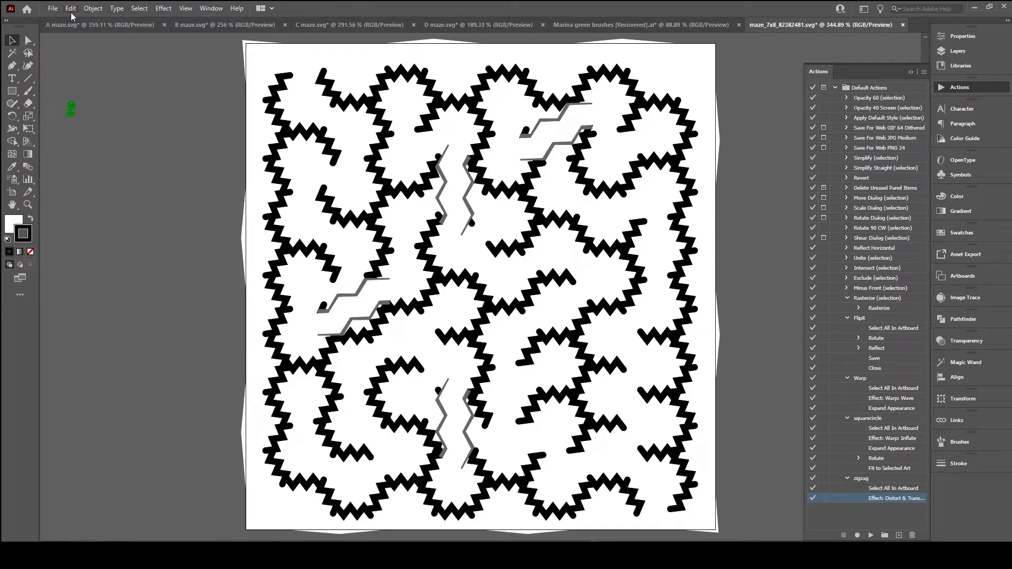
left_click(71, 8)
left_click(84, 20)
left_click(414, 212)
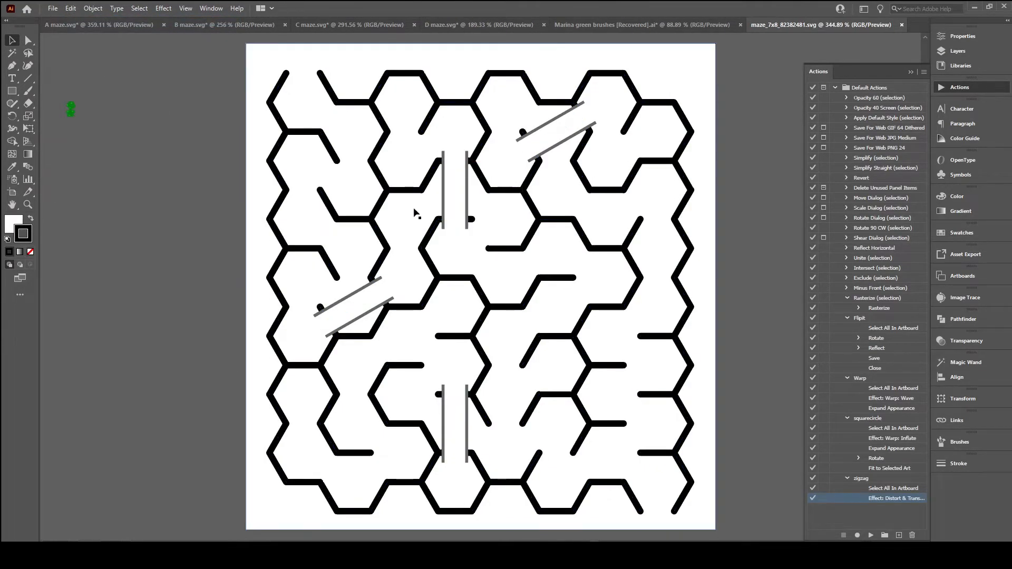
Play the whole zigzag action on the plain maze with a Zig Zag size of 0.03 in, and deselect the artwork.
left_click(882, 478)
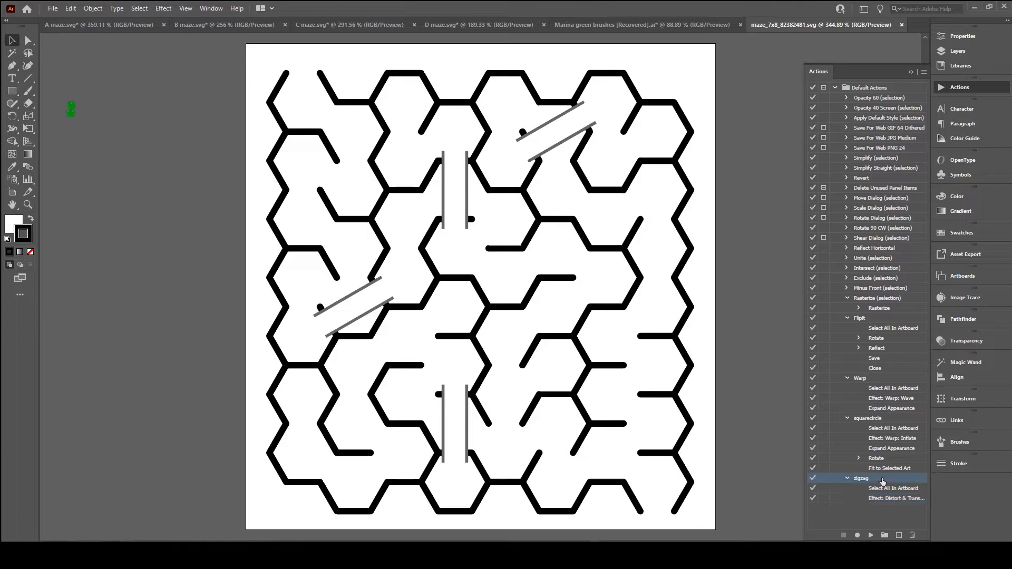
left_click(871, 535)
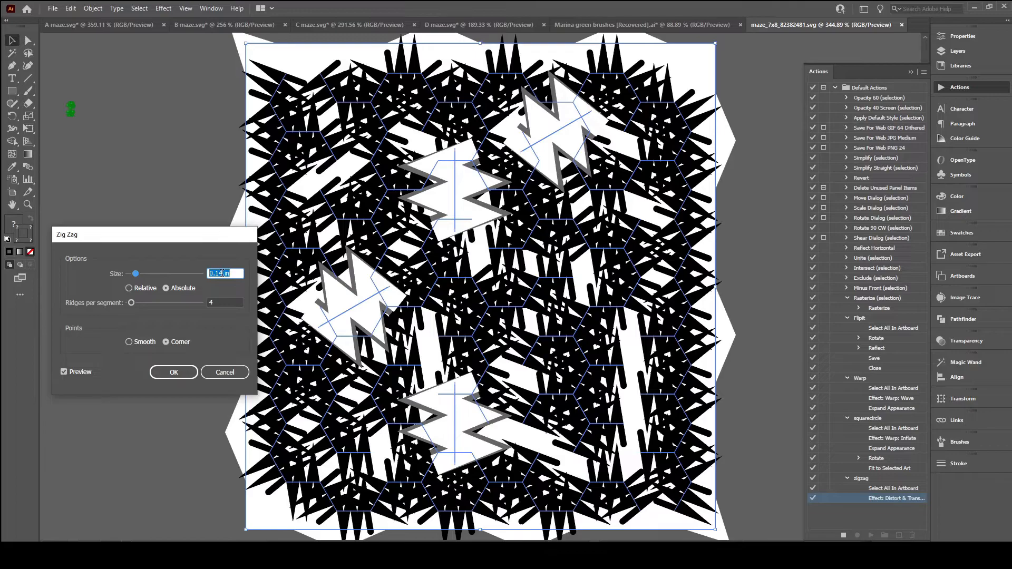
type("0.03")
left_click_drag(224, 273, 208, 273)
left_click(191, 372)
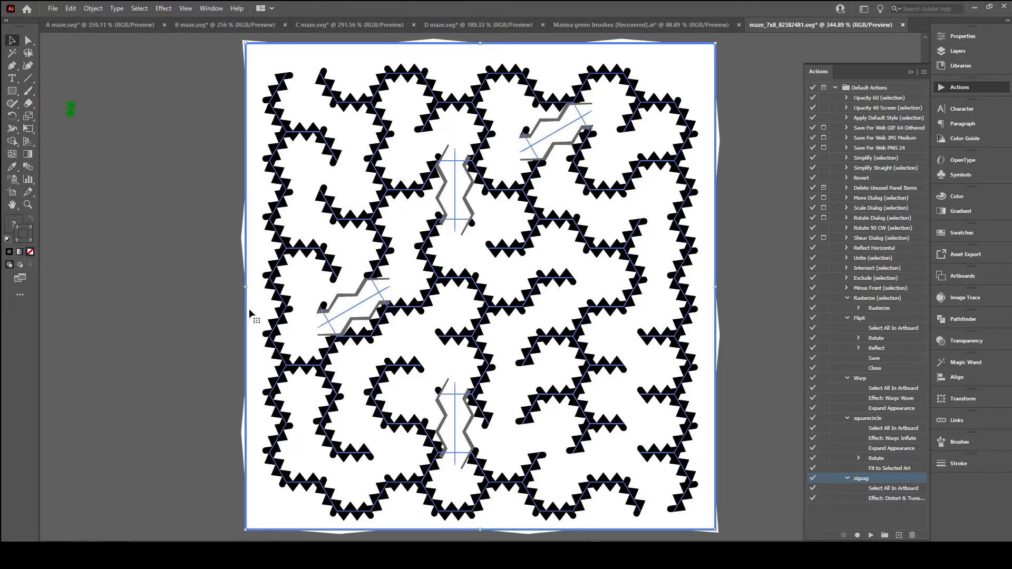
left_click(202, 305)
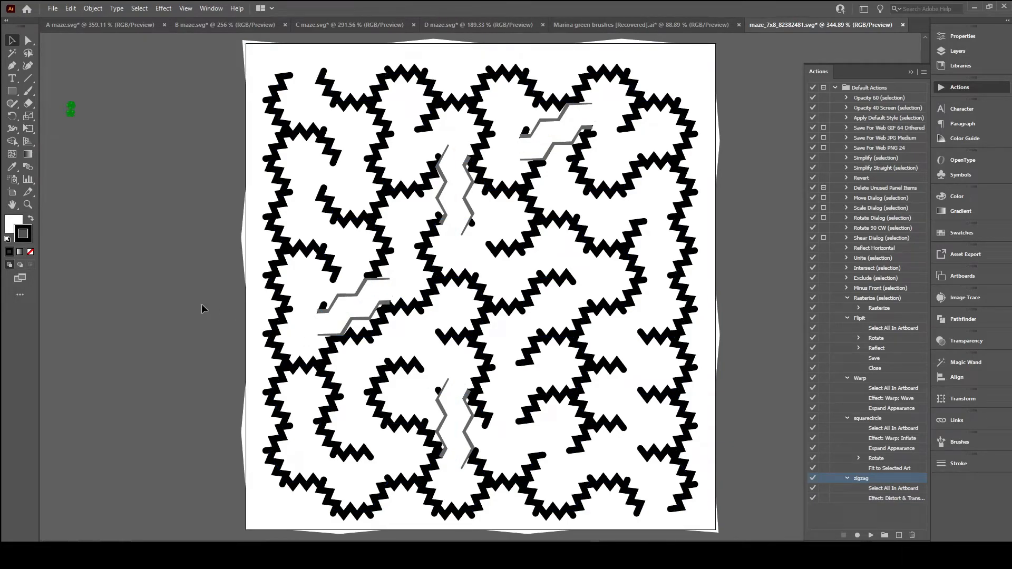
Play the zigzag action again over the already distorted maze with a size of 0.03 in, and undo it.
left_click(871, 534)
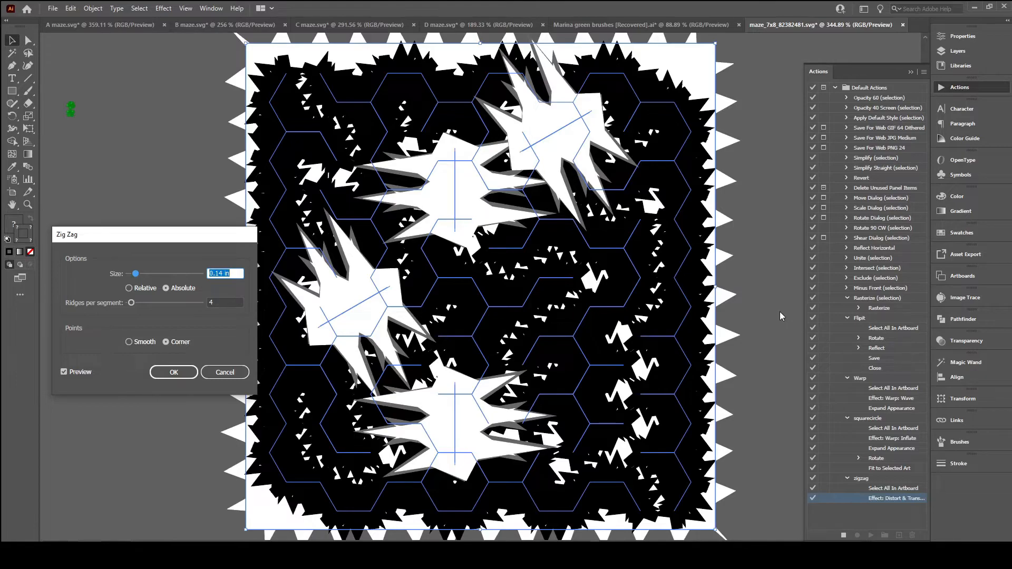
type("454545")
key("BackSpace")
key("BackSpace")
key("BackSpace")
key("BackSpace")
key("BackSpace")
key("BackSpace")
type("0.03")
left_click(175, 373)
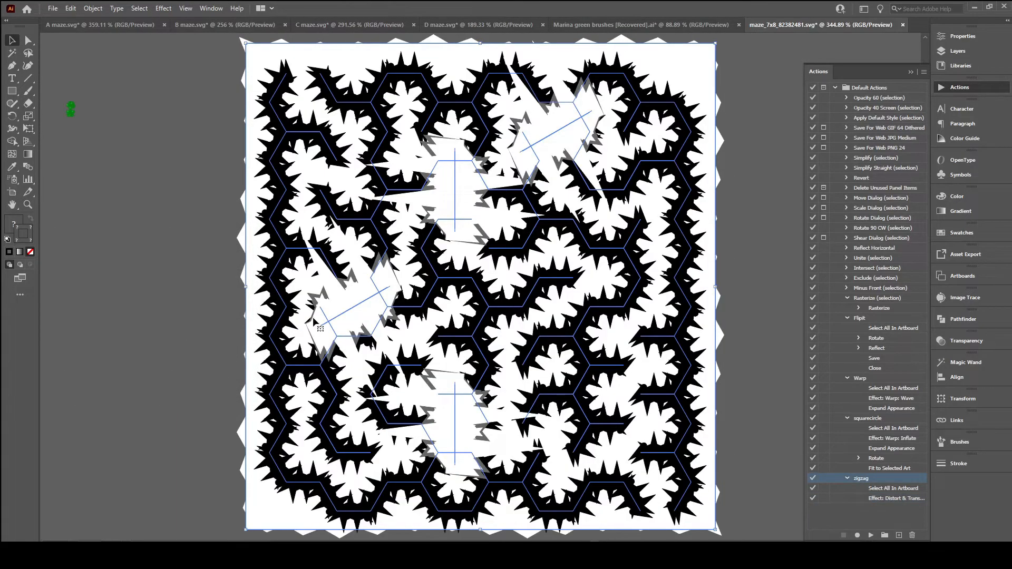
left_click(211, 284)
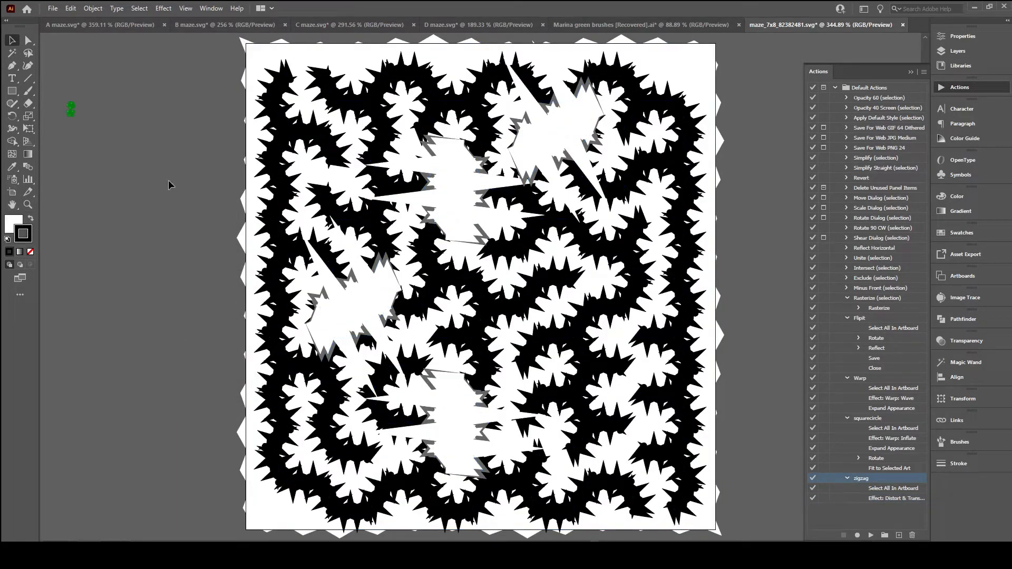
left_click(72, 13)
left_click(80, 19)
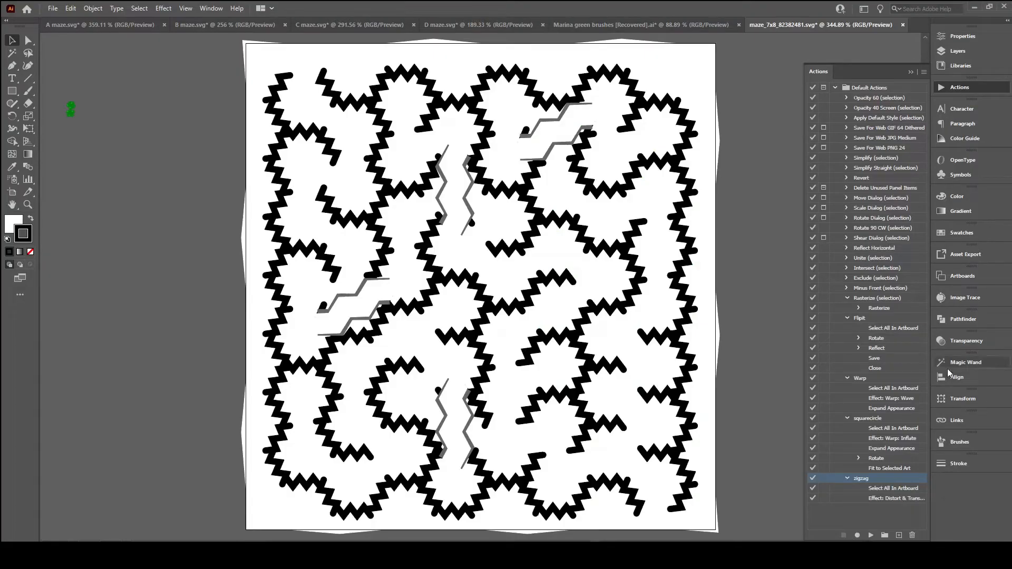
Switch to A maze.svg, show its brushes, and paste the cut green bush artwork in back to load its brush.
left_click(149, 27)
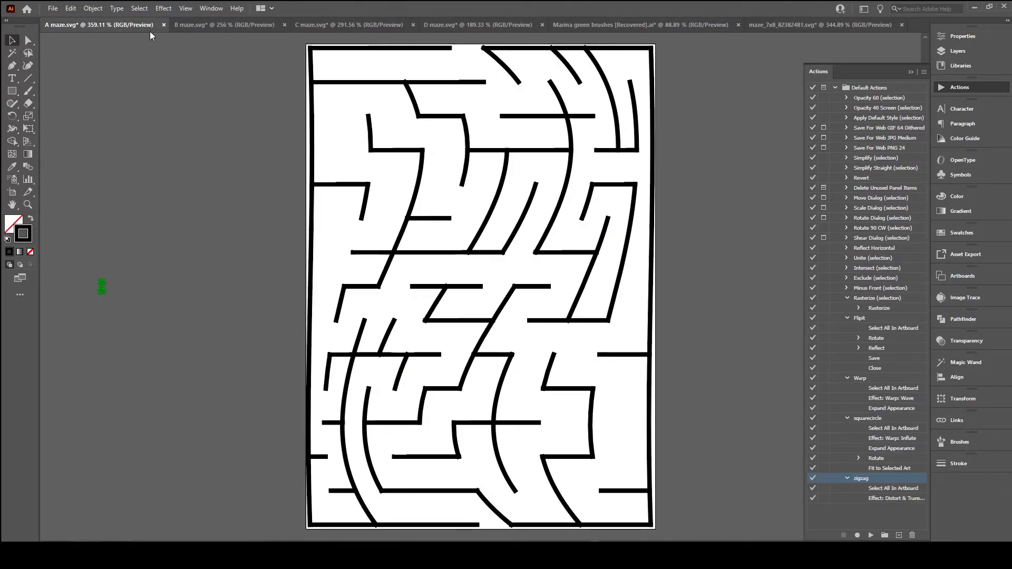
key("F5")
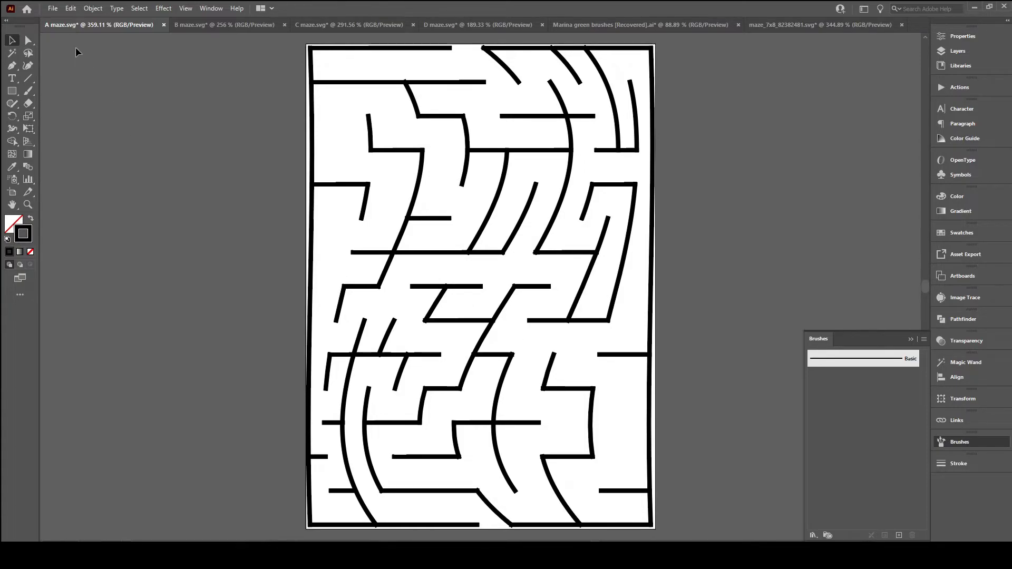
left_click(70, 9)
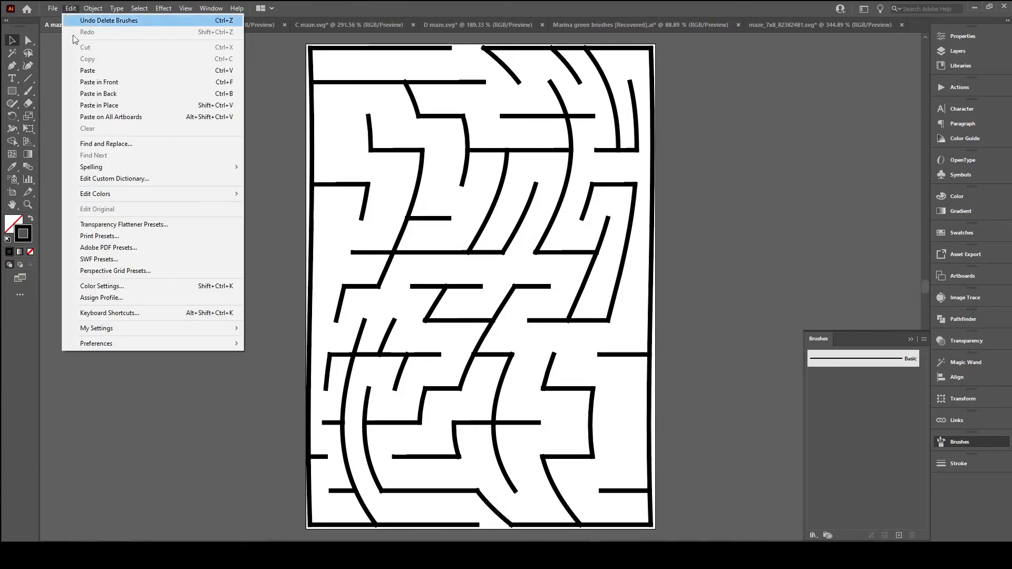
left_click(92, 82)
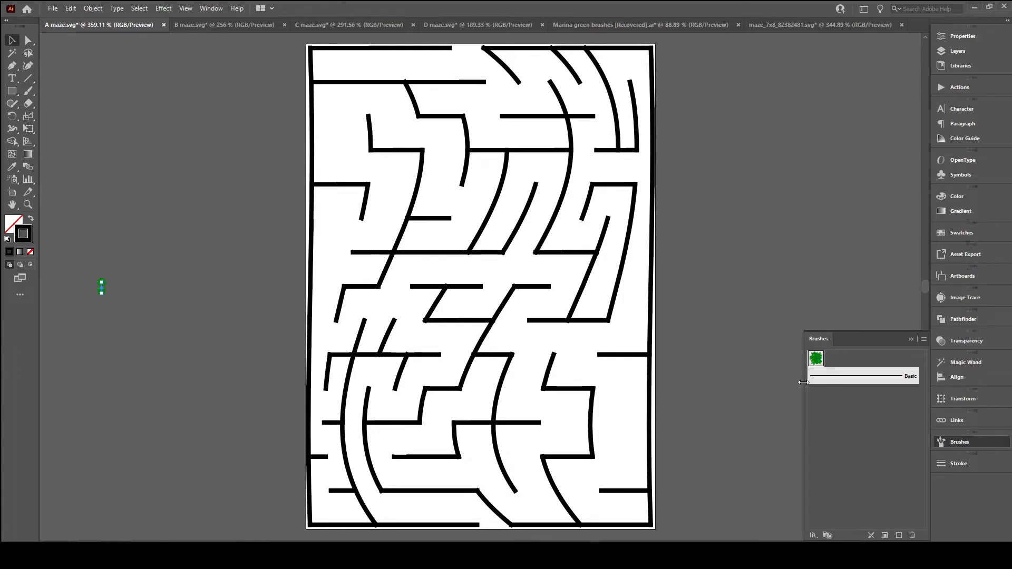
With the greenbush action recording, select all artwork on the active artboard and apply the green bush brush to it.
left_click(960, 88)
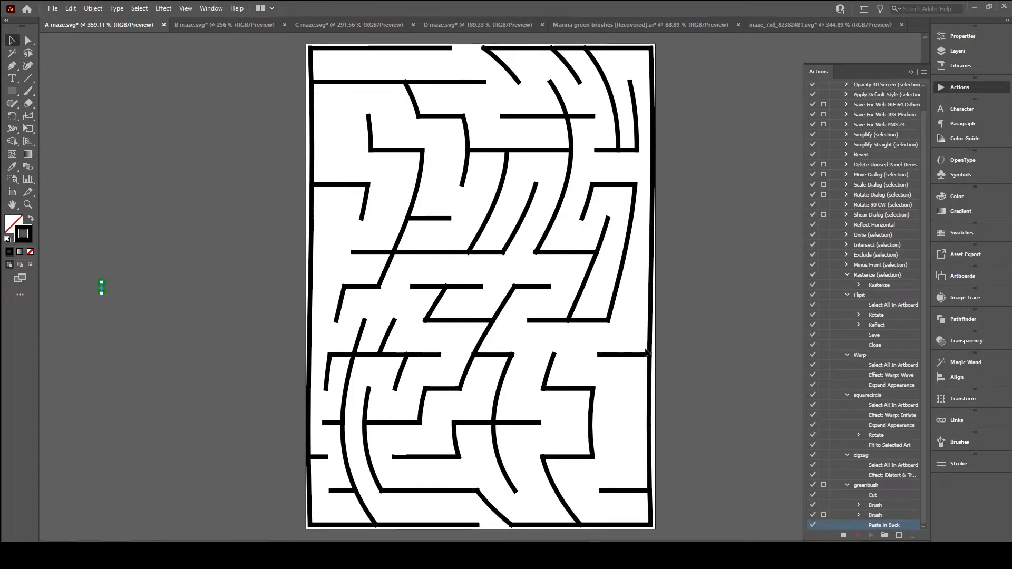
left_click(141, 10)
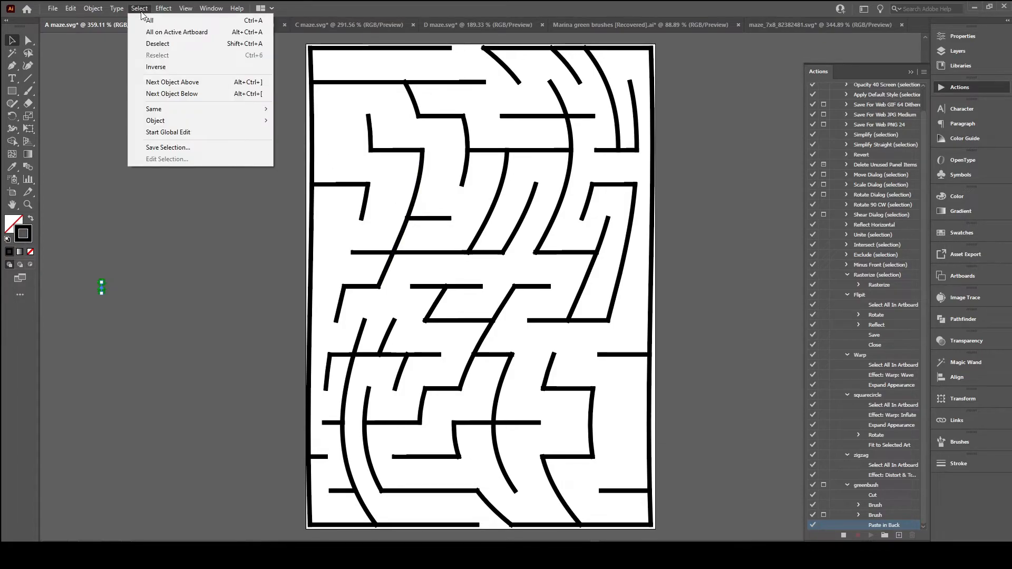
left_click(158, 31)
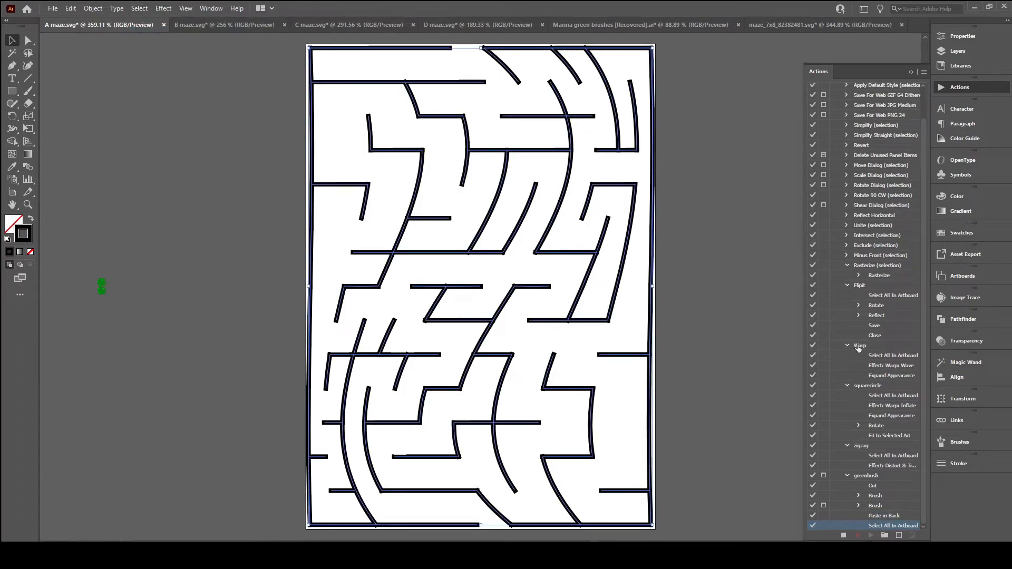
left_click(953, 441)
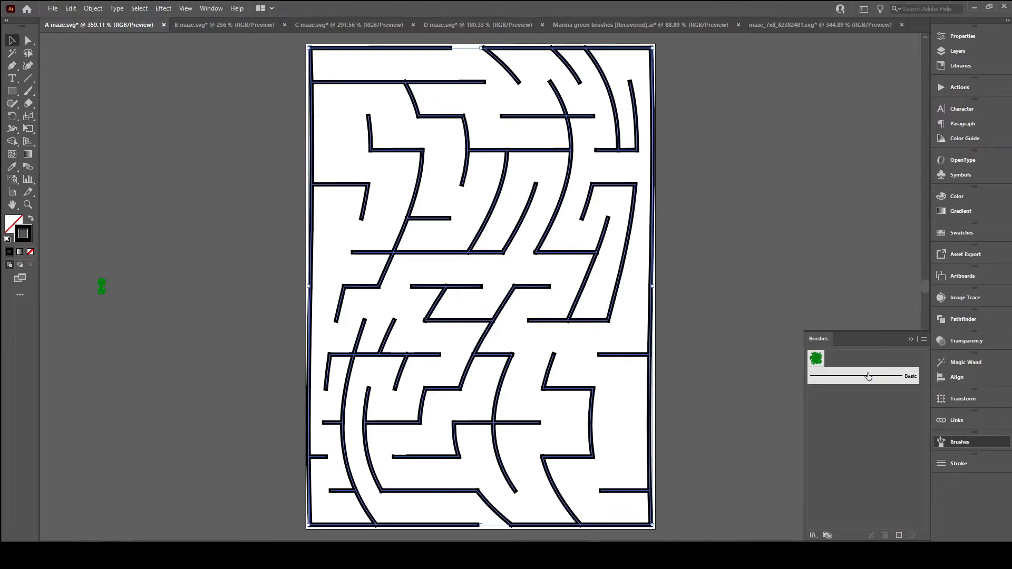
left_click(820, 359)
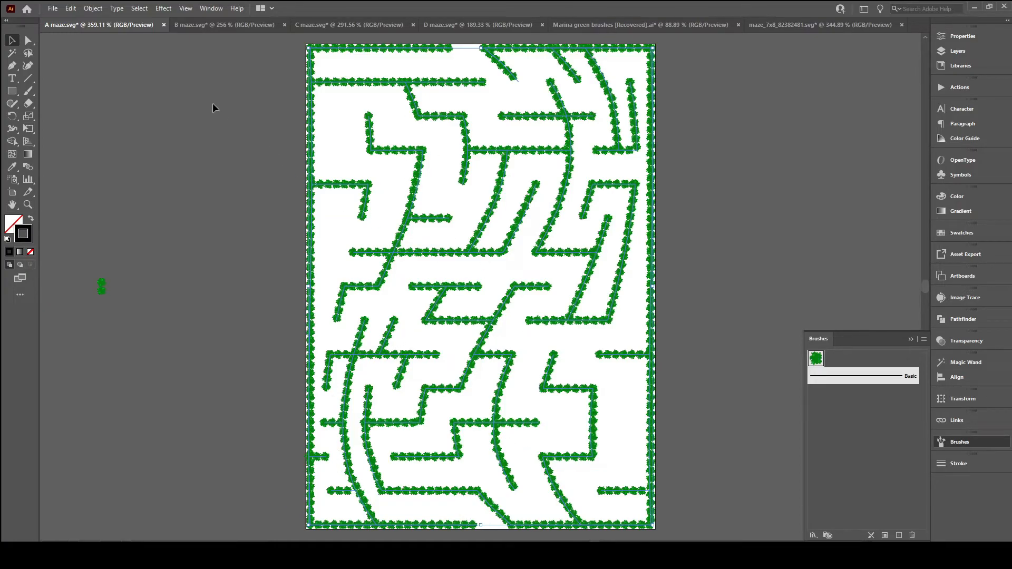
Expand the appearance of the brushed maze and fit the artboard to all the selected art.
left_click(101, 9)
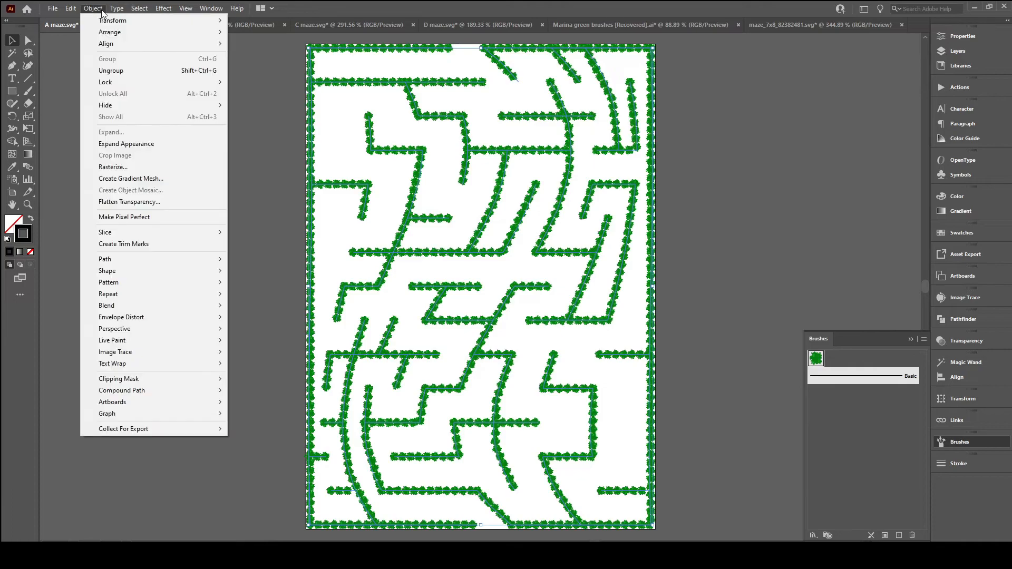
left_click(120, 143)
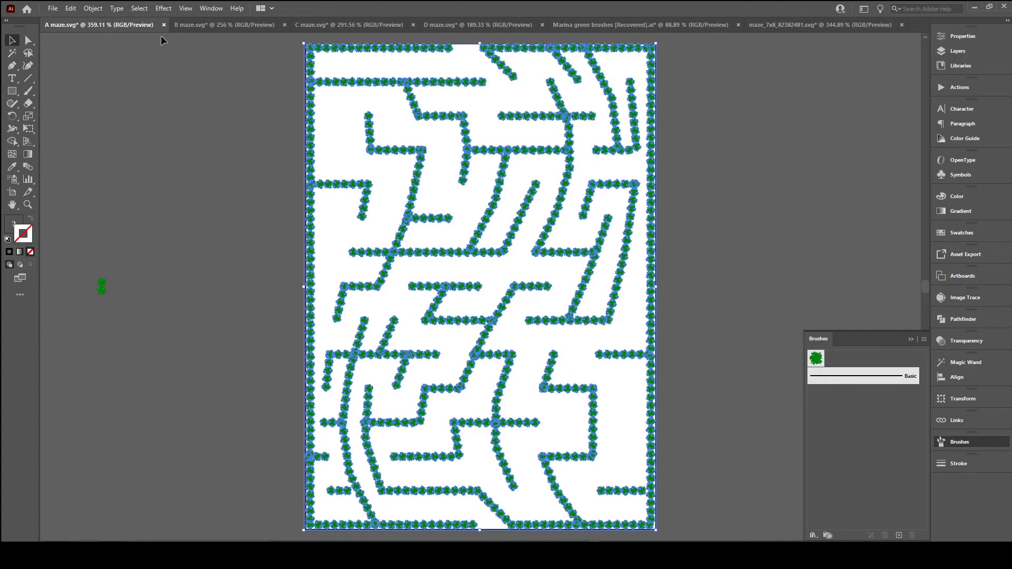
left_click(145, 10)
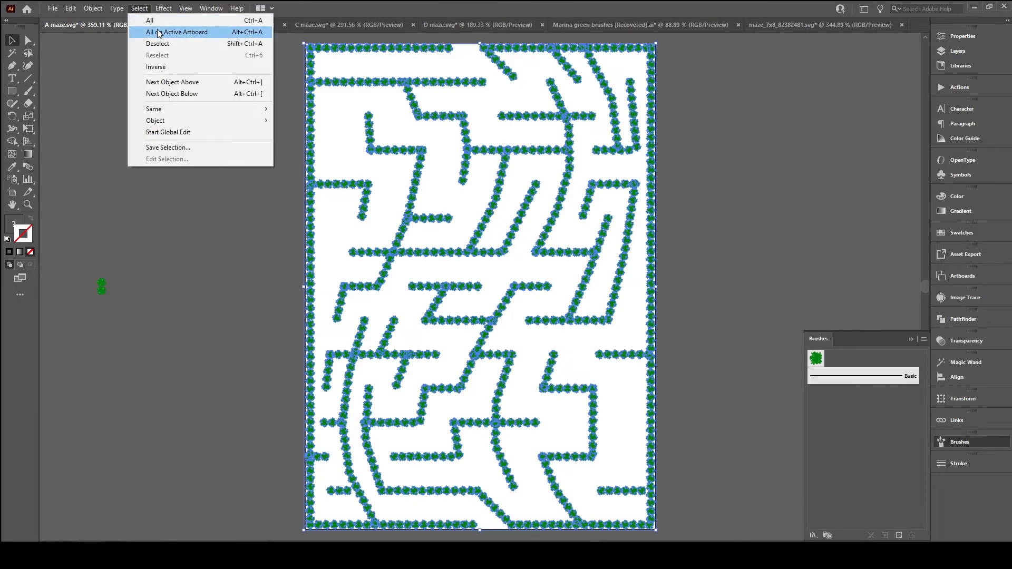
left_click(158, 33)
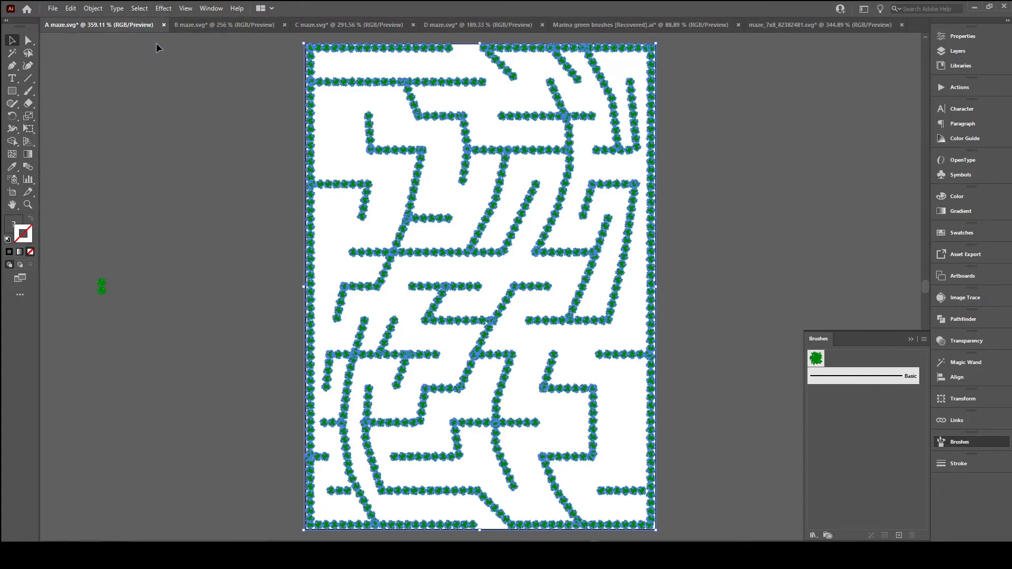
left_click(92, 10)
mouse_move(155, 406)
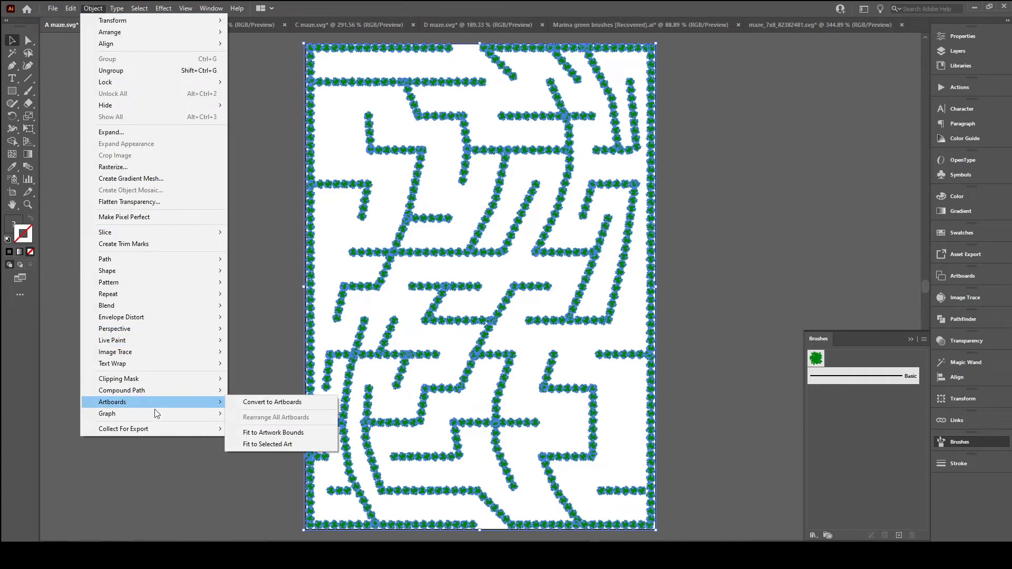
left_click(244, 444)
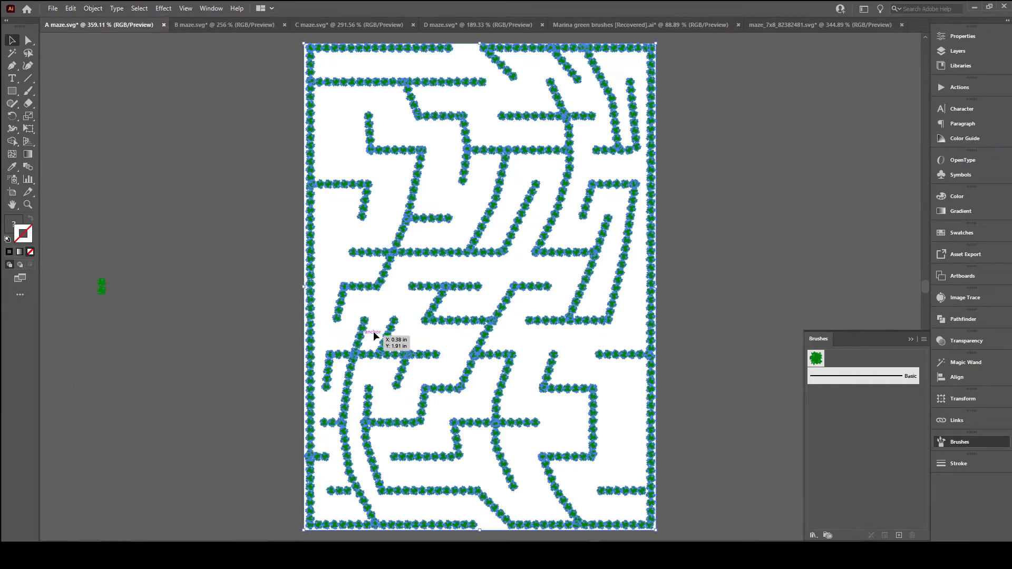
Insert the Expand Appearance menu item into the greenbush action.
left_click(959, 88)
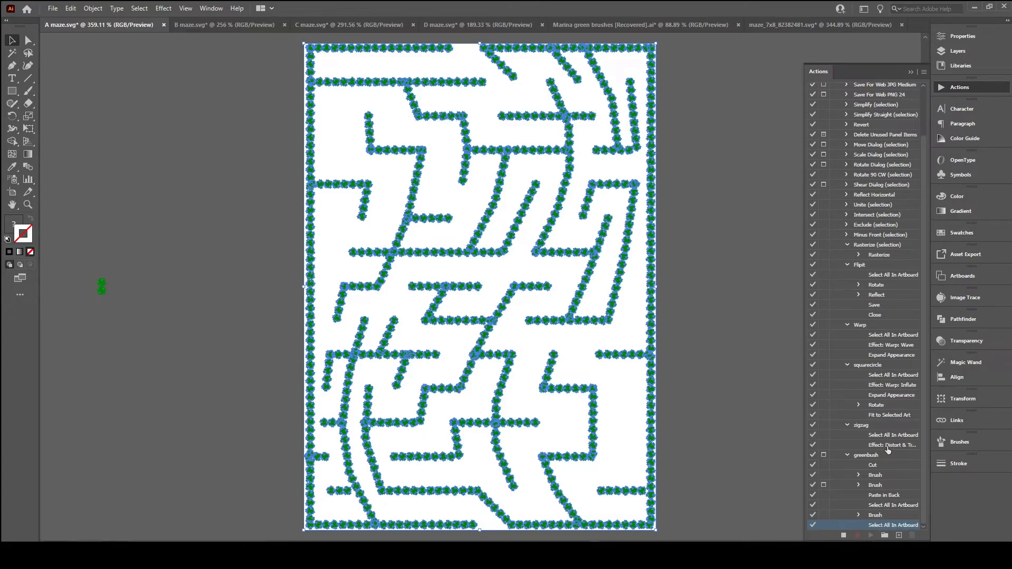
left_click(924, 75)
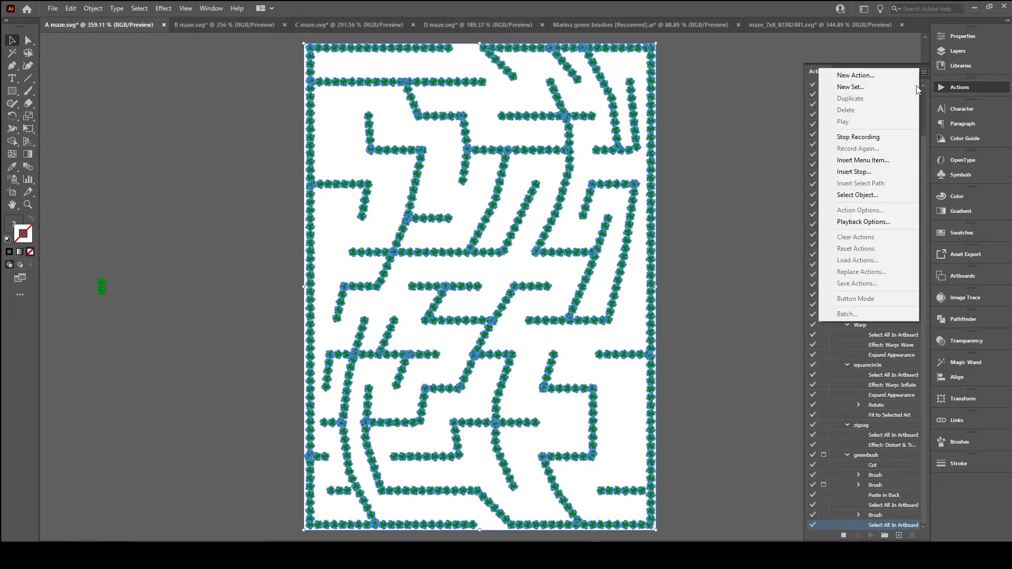
left_click(855, 160)
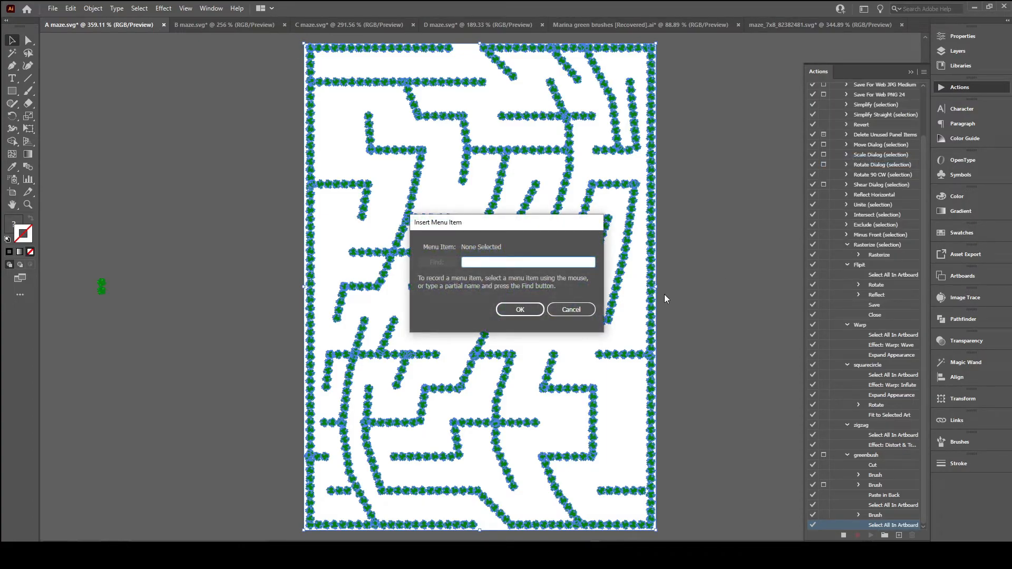
type("Expand Appearance")
key("Return")
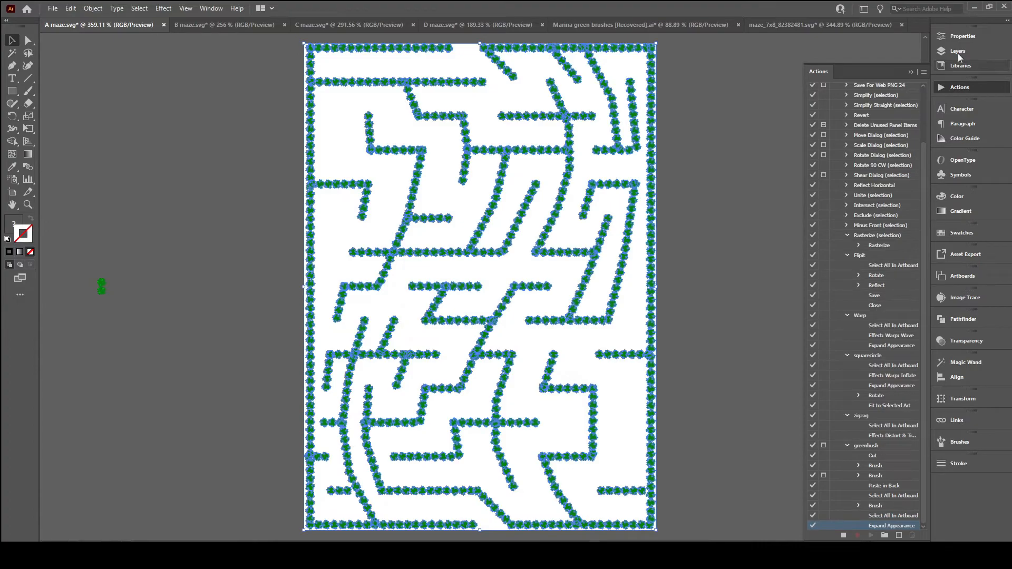
Insert the Fit to Selected Art menu item at the end of the greenbush action.
left_click(923, 72)
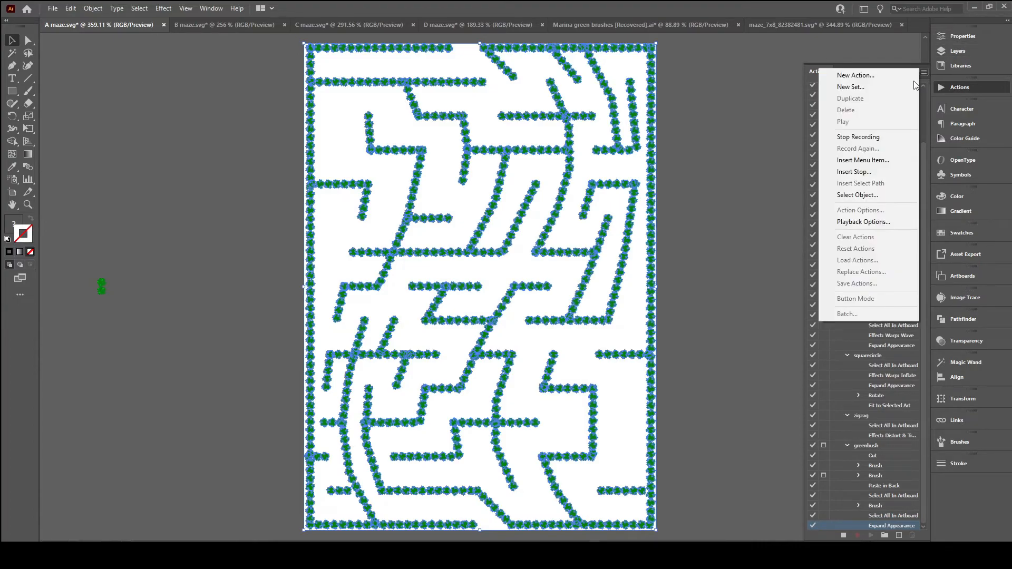
left_click(854, 161)
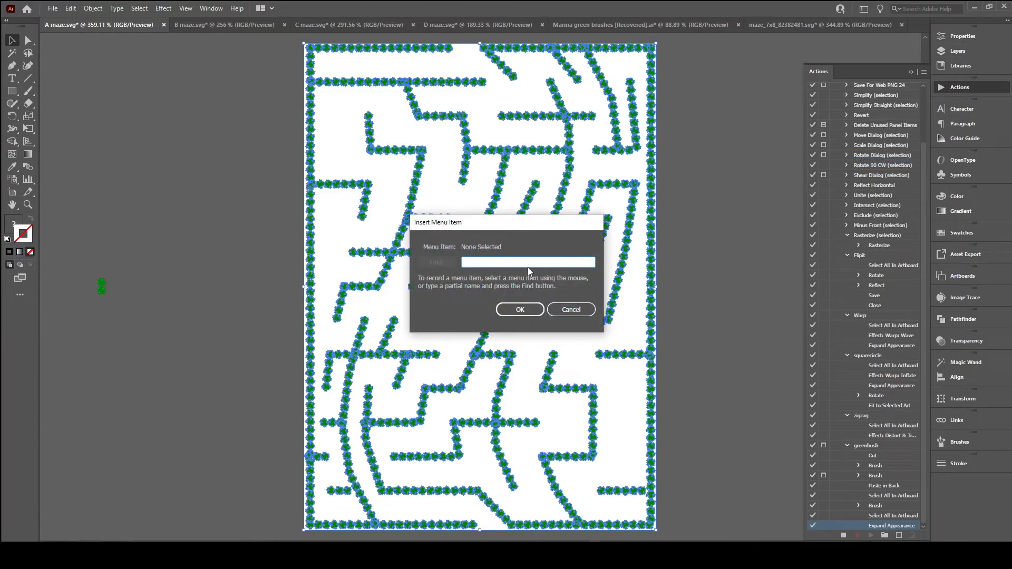
type("Fit to Selected Art")
left_click(514, 306)
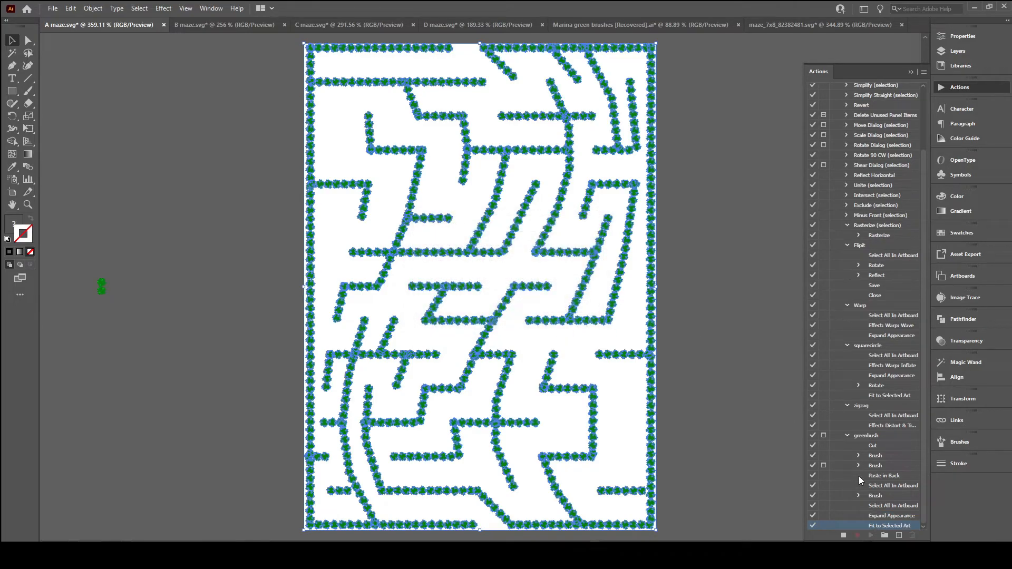
Insert the Save menu item at the end of the greenbush action.
left_click(924, 72)
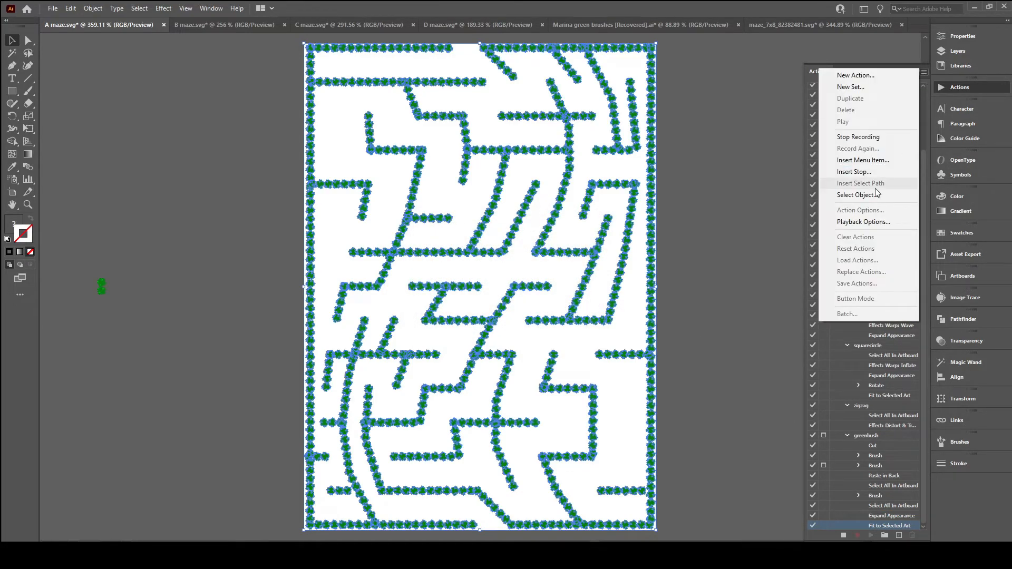
left_click(864, 161)
type("S")
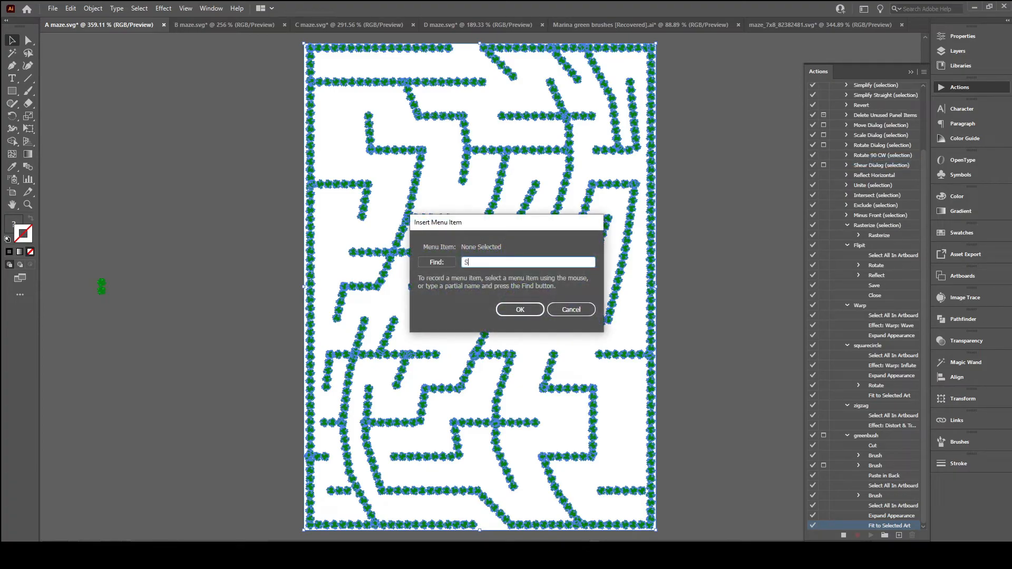
type("ave")
scroll(526, 320, "down", 1)
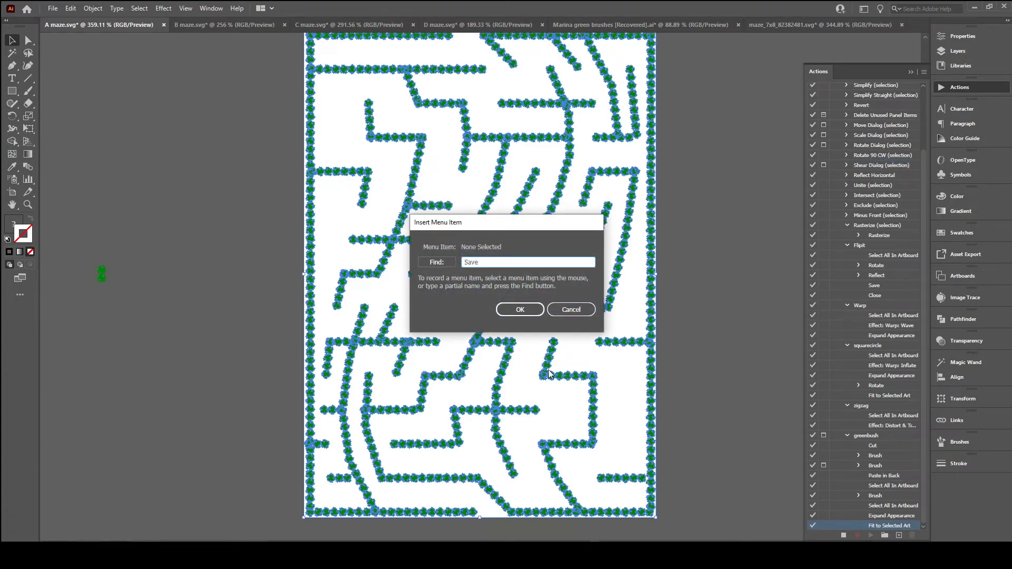
left_click(527, 311)
Insert the Close menu item as the final command of the greenbush action and stop the recording.
left_click(923, 72)
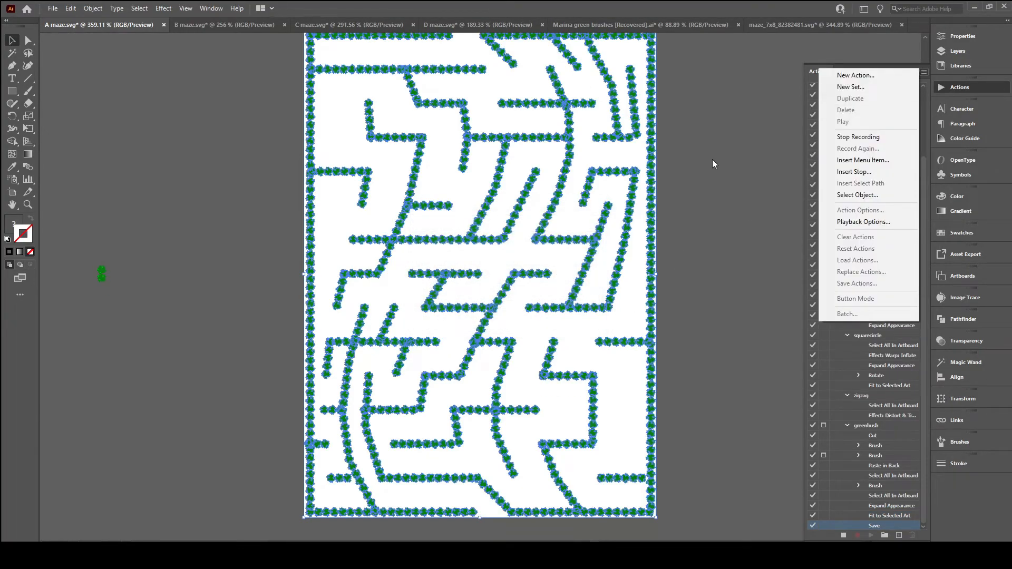
left_click(841, 160)
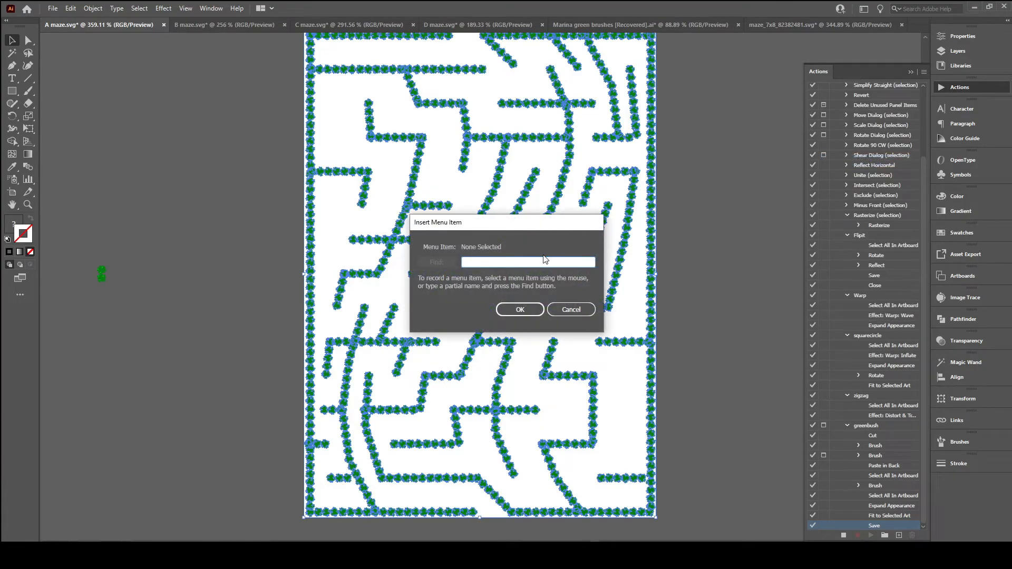
type("Close")
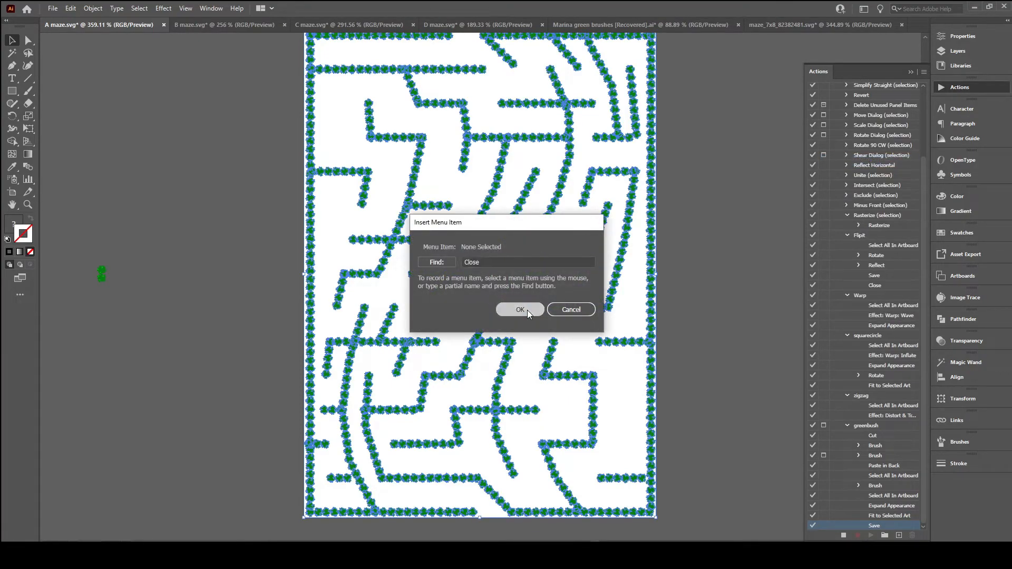
left_click(526, 309)
left_click(844, 534)
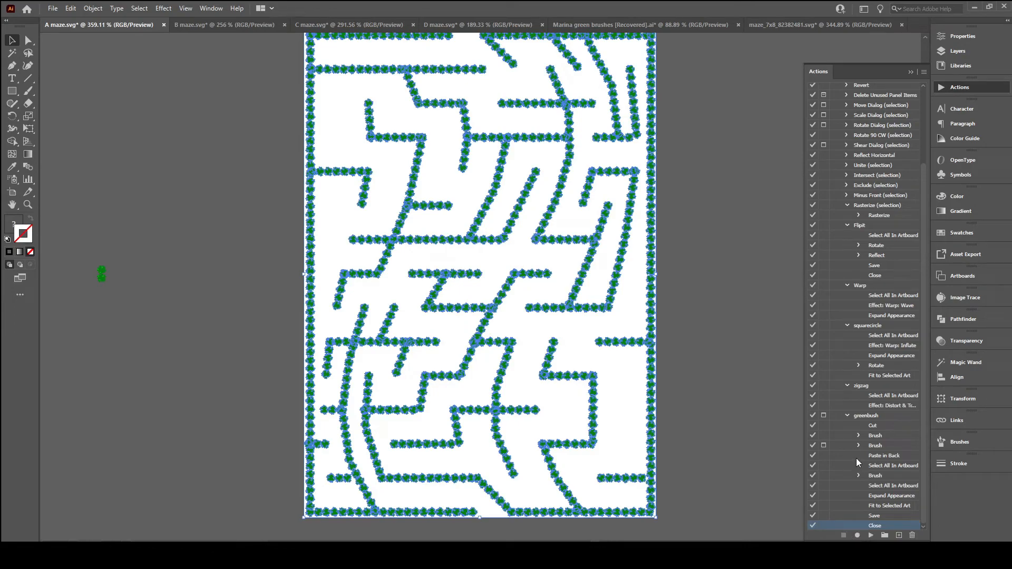
Delete the Cut command and the two Brush commands that precede Paste in Back in the greenbush action.
left_click(885, 425)
left_click(913, 536)
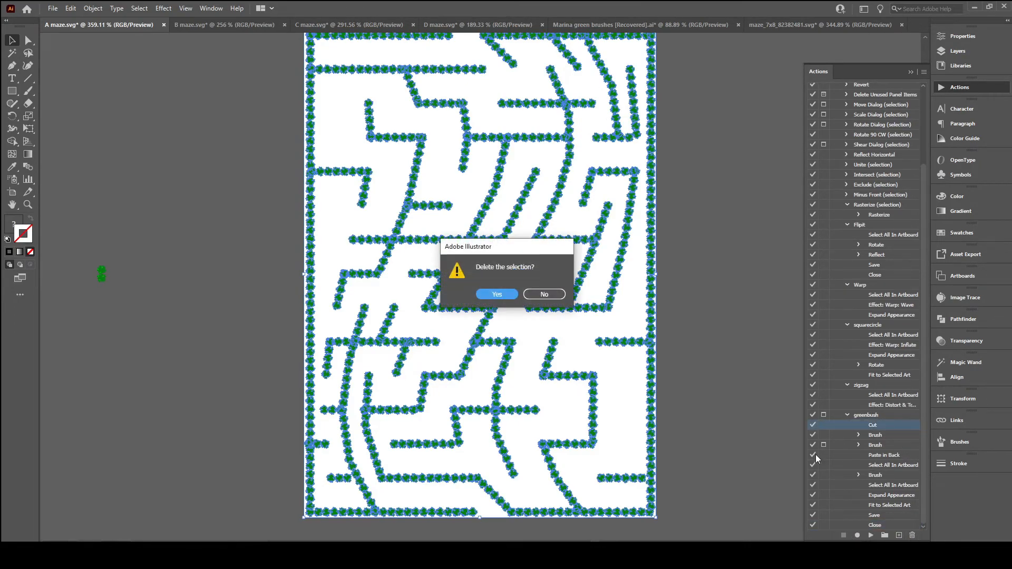
left_click(507, 296)
left_click(852, 436)
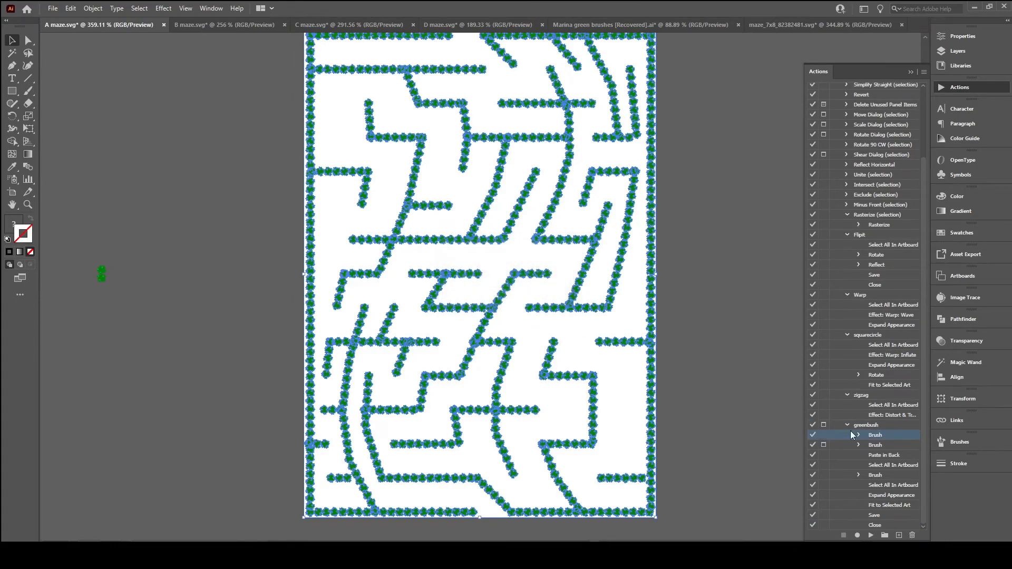
left_click(913, 535)
key("Return")
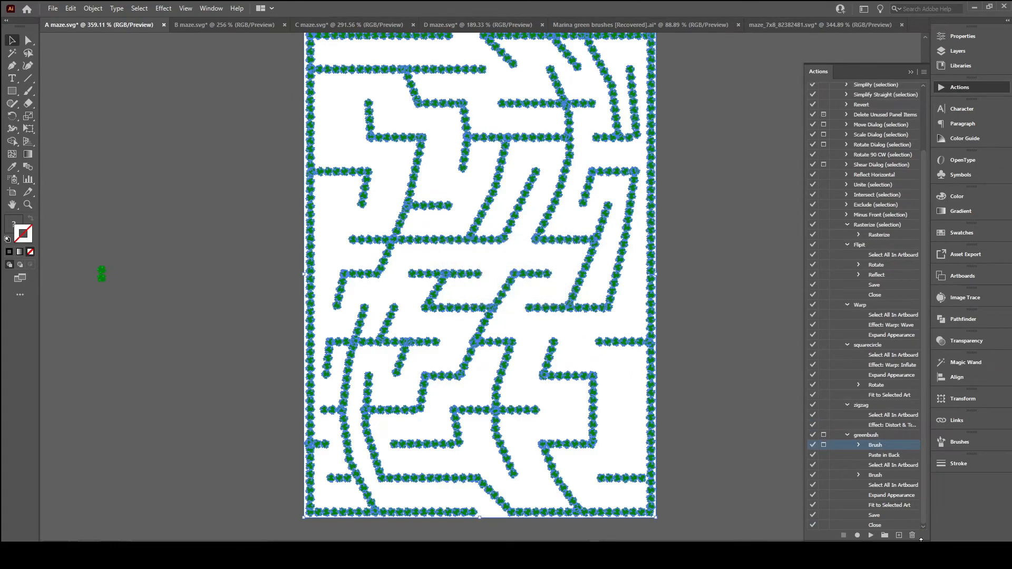
left_click(912, 536)
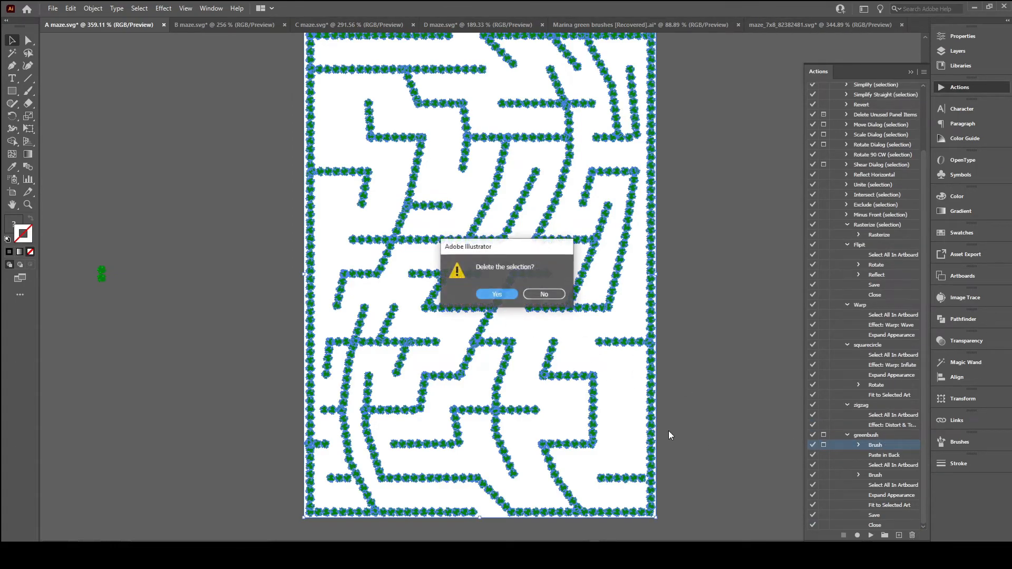
left_click(493, 295)
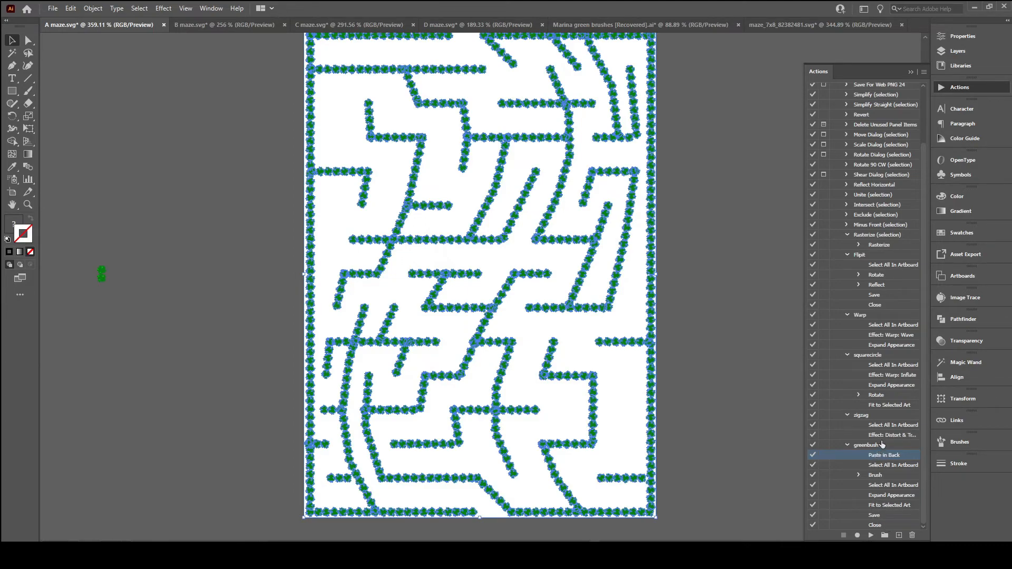
Select all artwork on the active artboard, set its stroke weight to 1.5 pt, and deselect it.
left_click(705, 361)
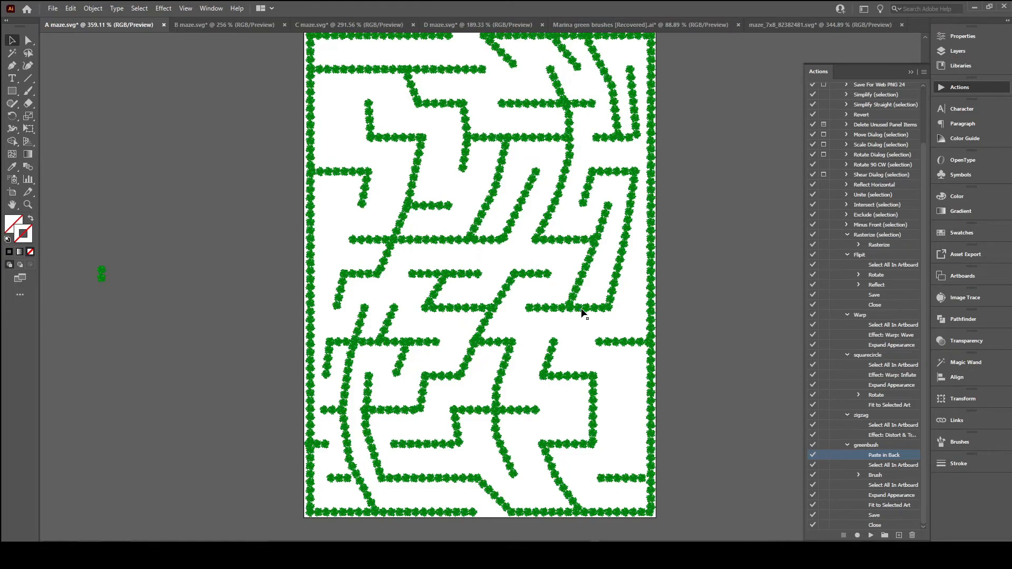
left_click(145, 8)
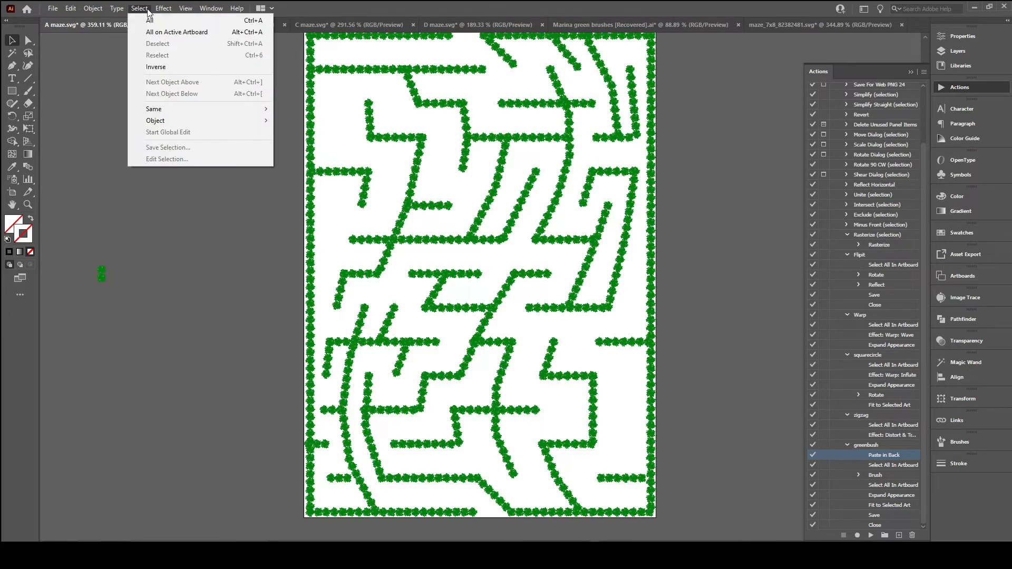
left_click(158, 35)
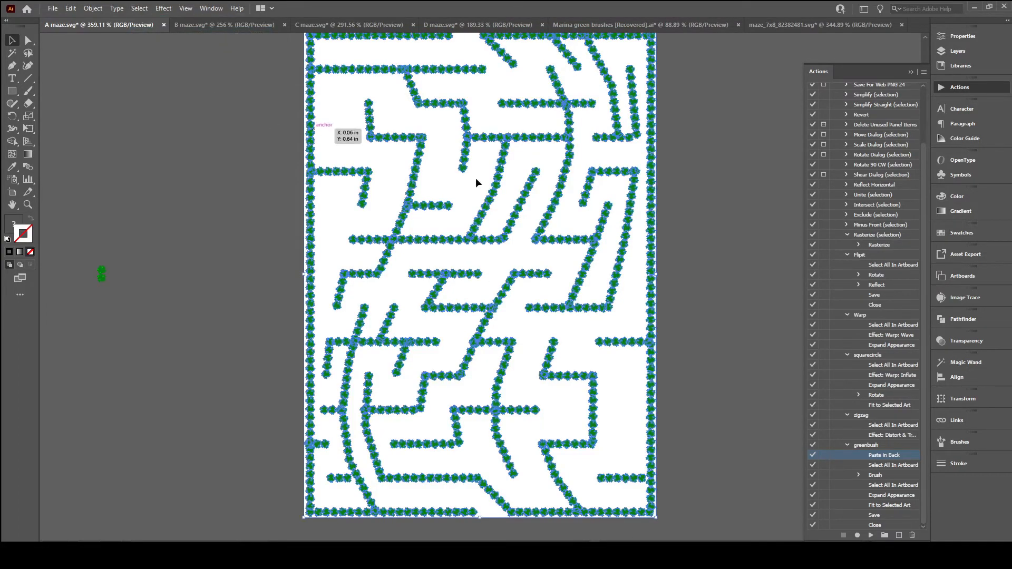
left_click(958, 463)
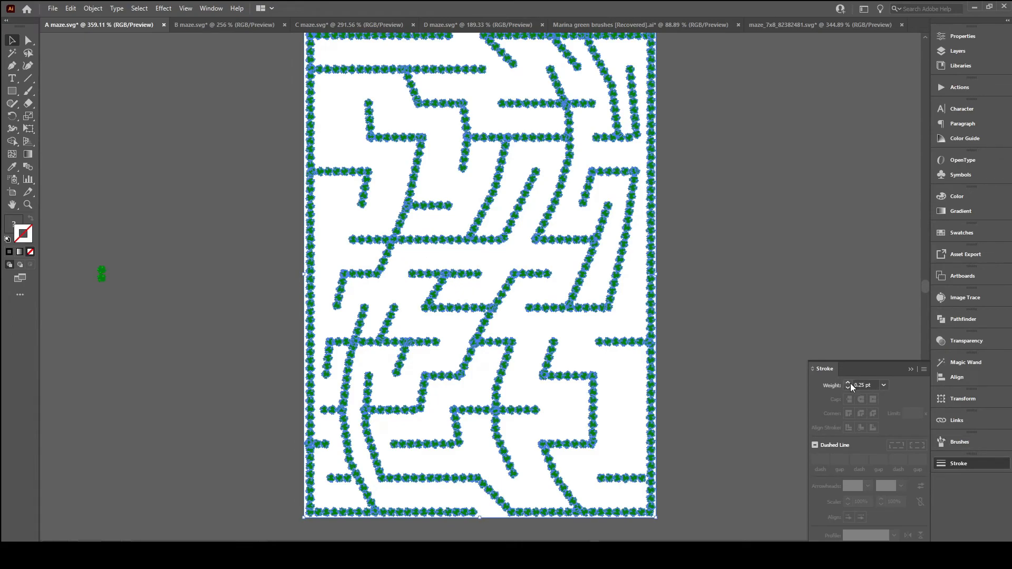
left_click(848, 383)
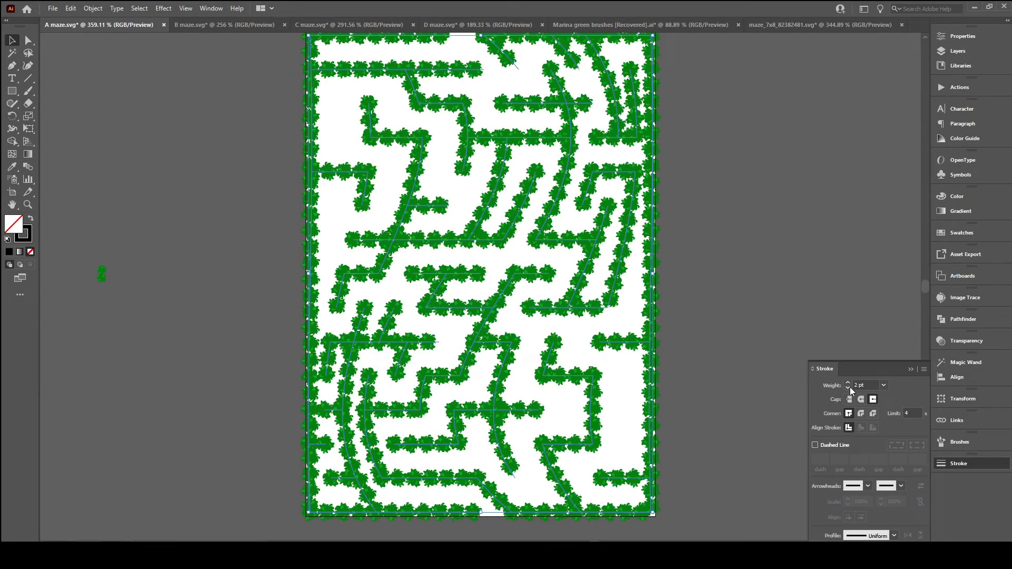
double_click(855, 385)
type("1")
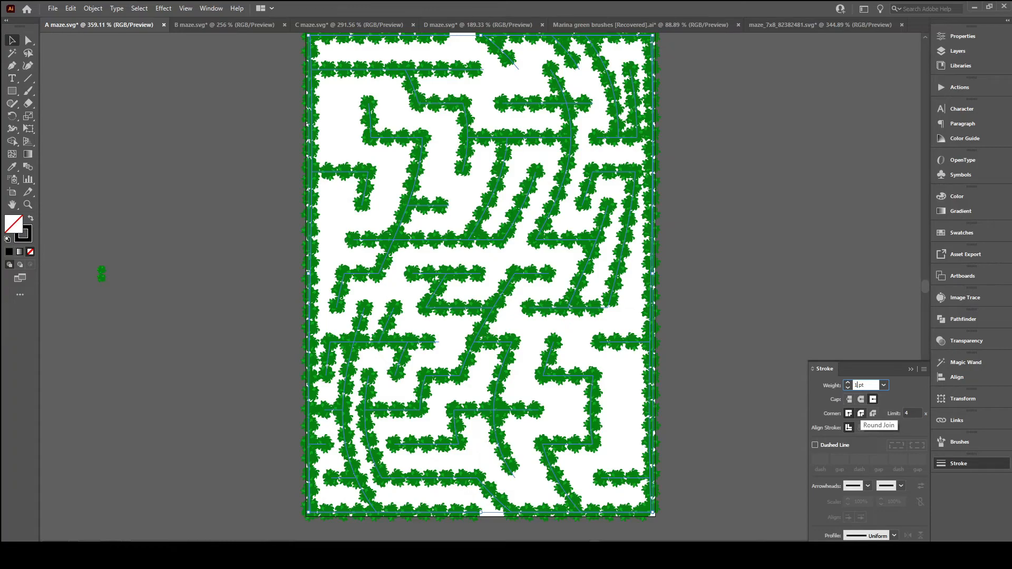
type(".5")
key("Return")
left_click(781, 314)
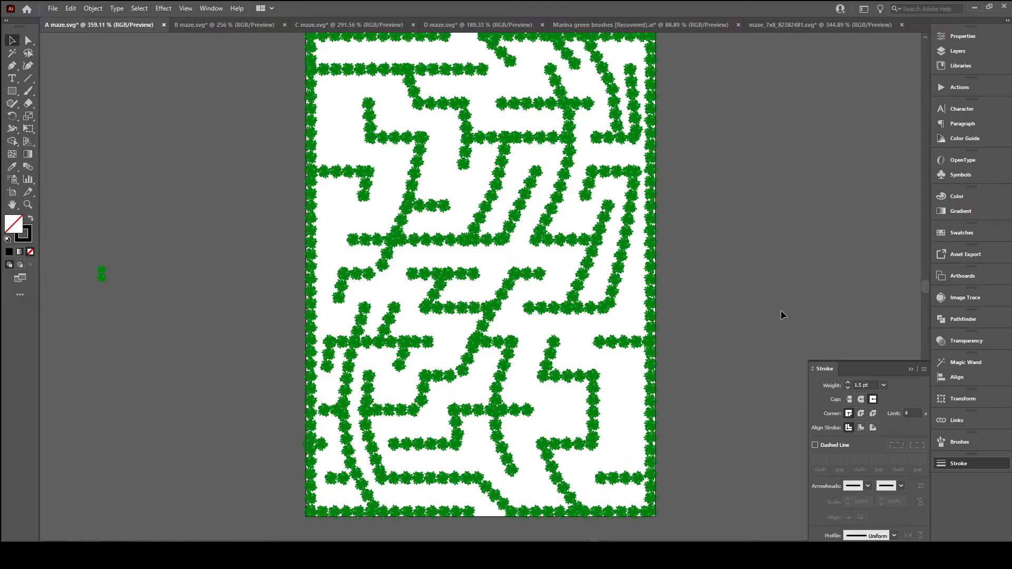
Examine the Batch settings for the greenbush action, including the available actions and source folder, and close the dialog without running the batch.
left_click(958, 88)
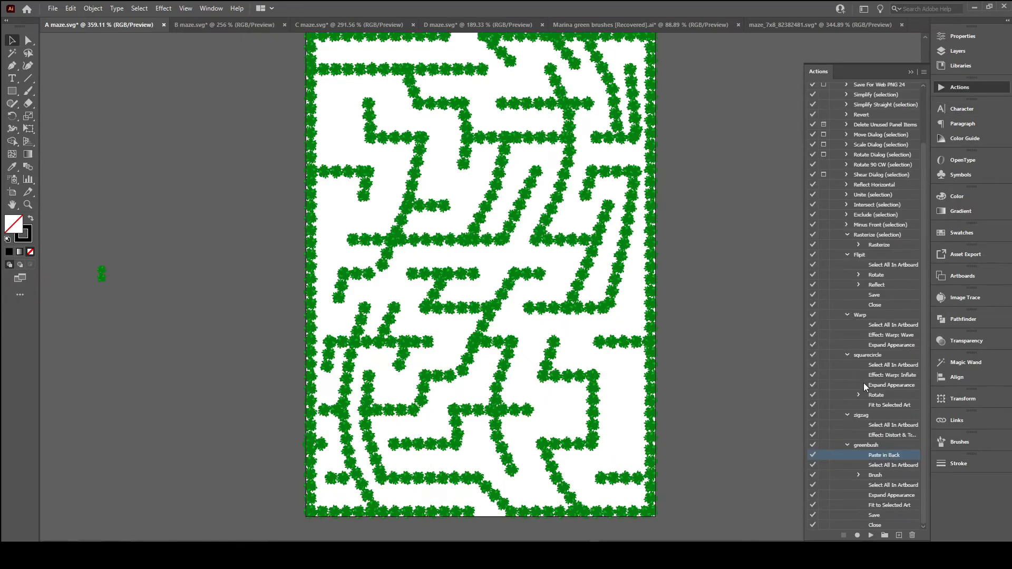
left_click(923, 72)
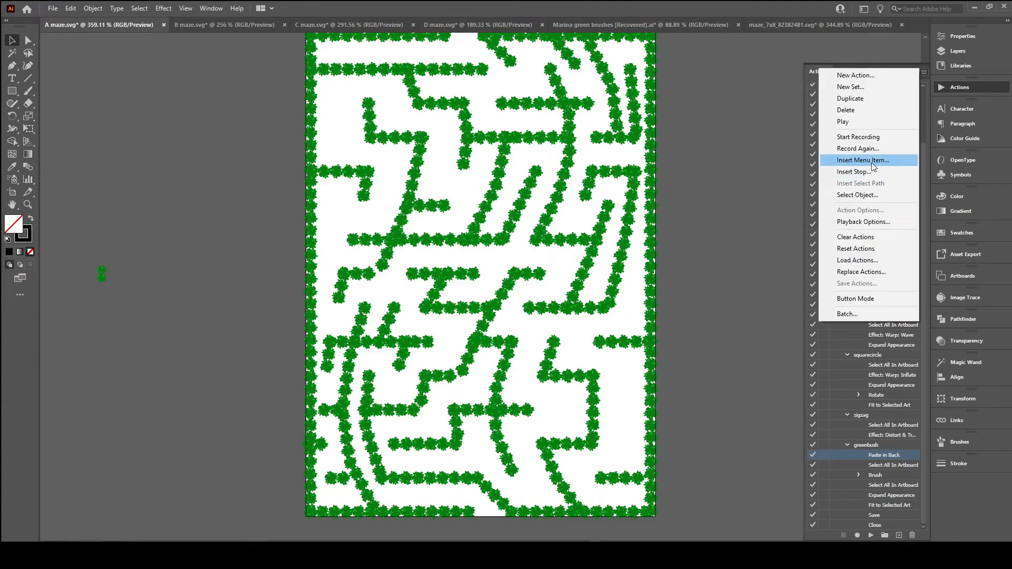
left_click(787, 277)
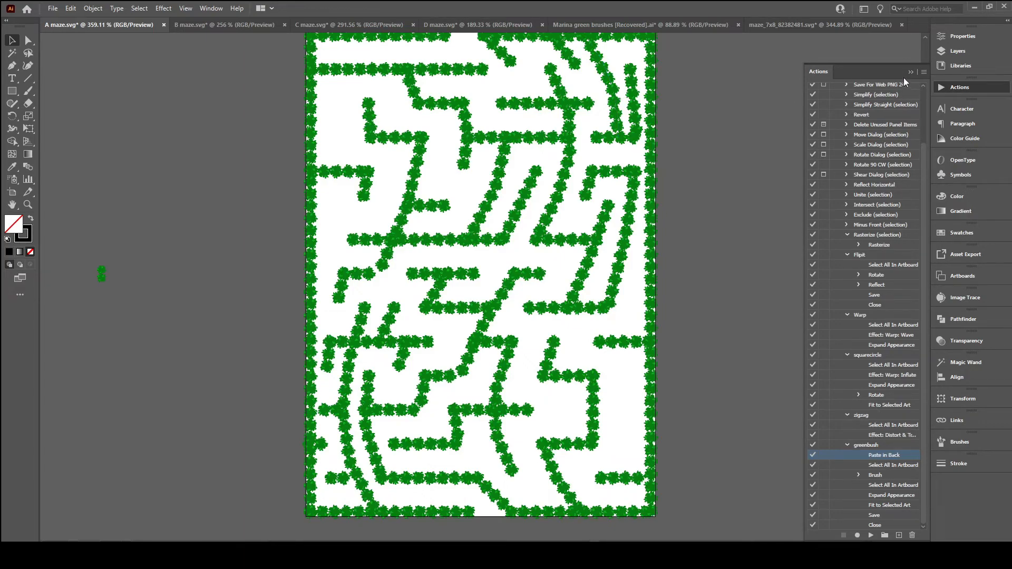
left_click(923, 73)
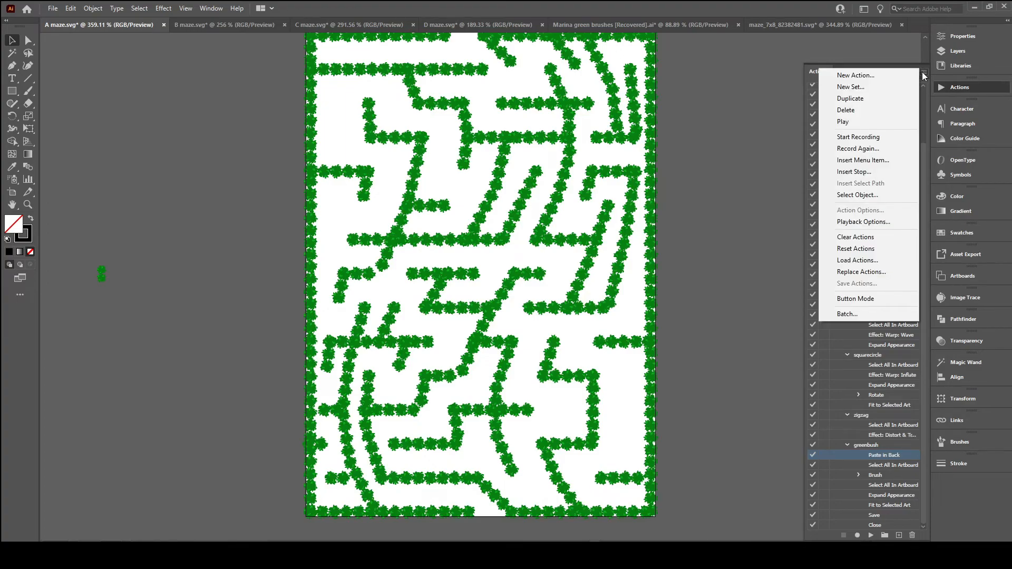
left_click(843, 315)
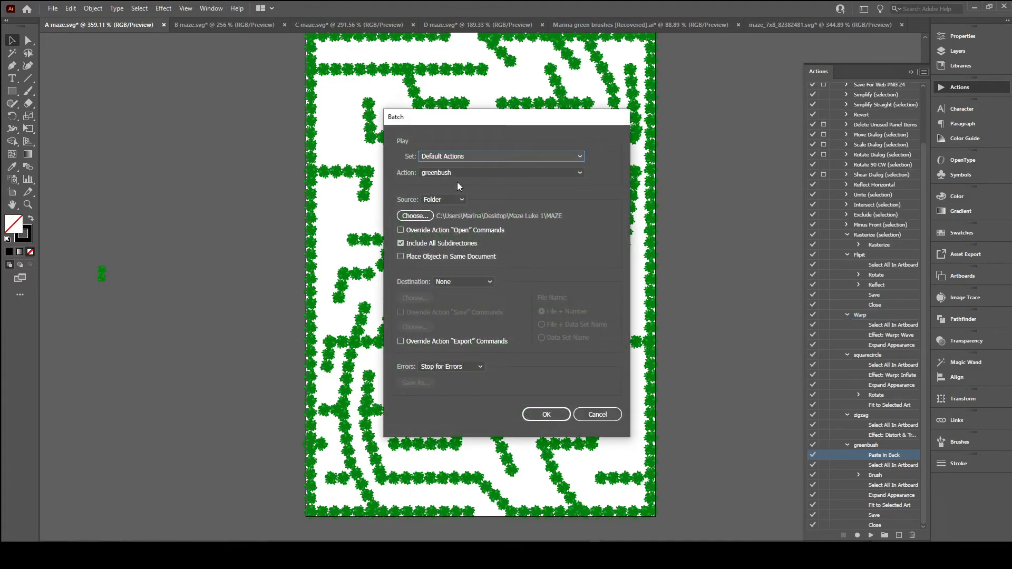
left_click(457, 173)
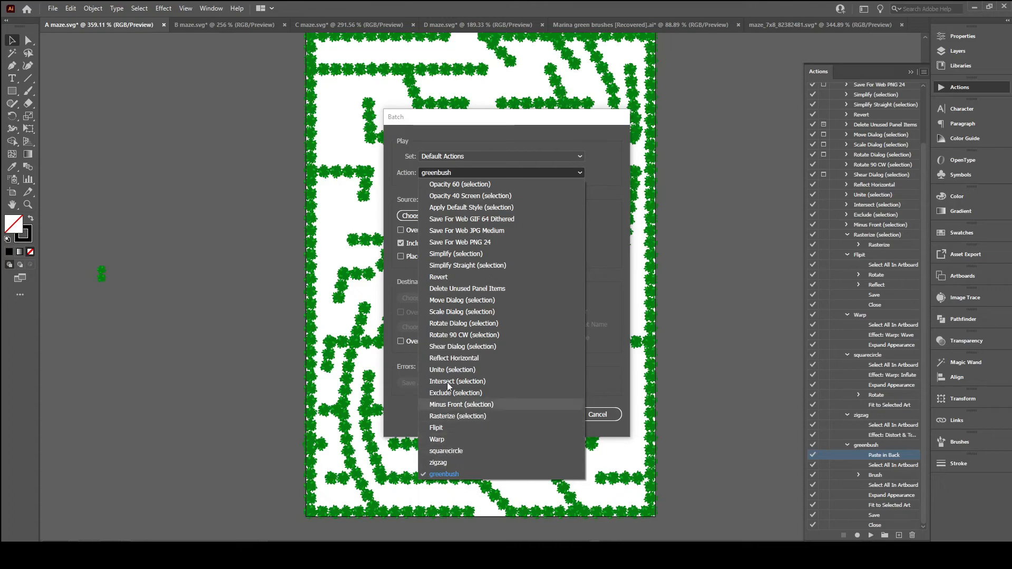
left_click(587, 253)
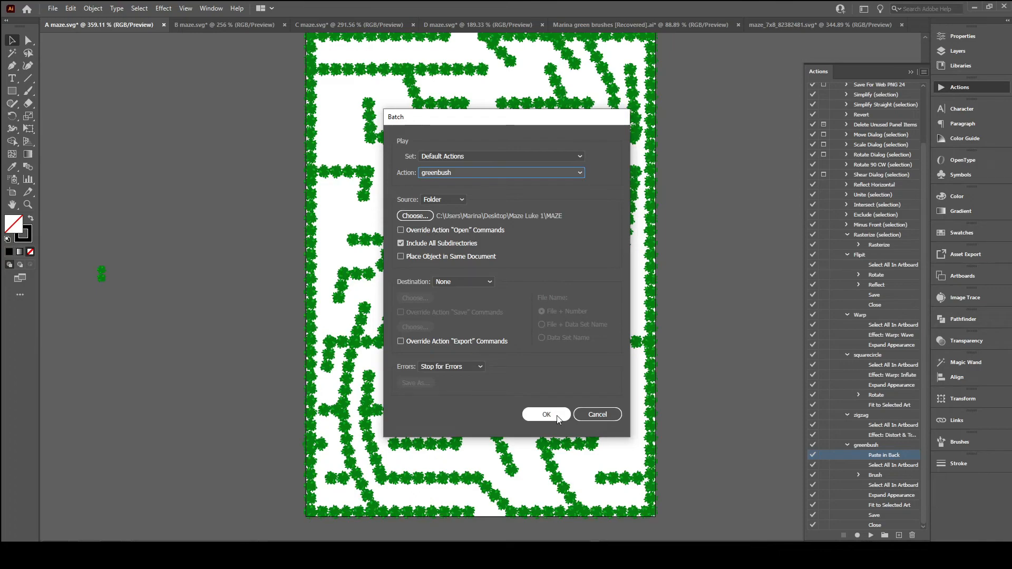
left_click(594, 414)
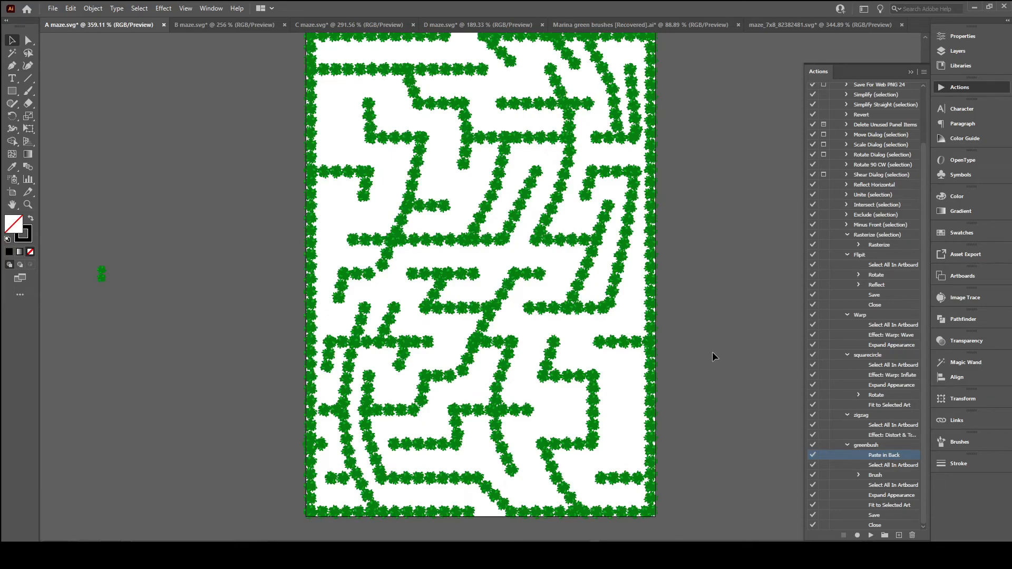
Switch to the running PowerPoint slide show.
mouse_move(505, 553)
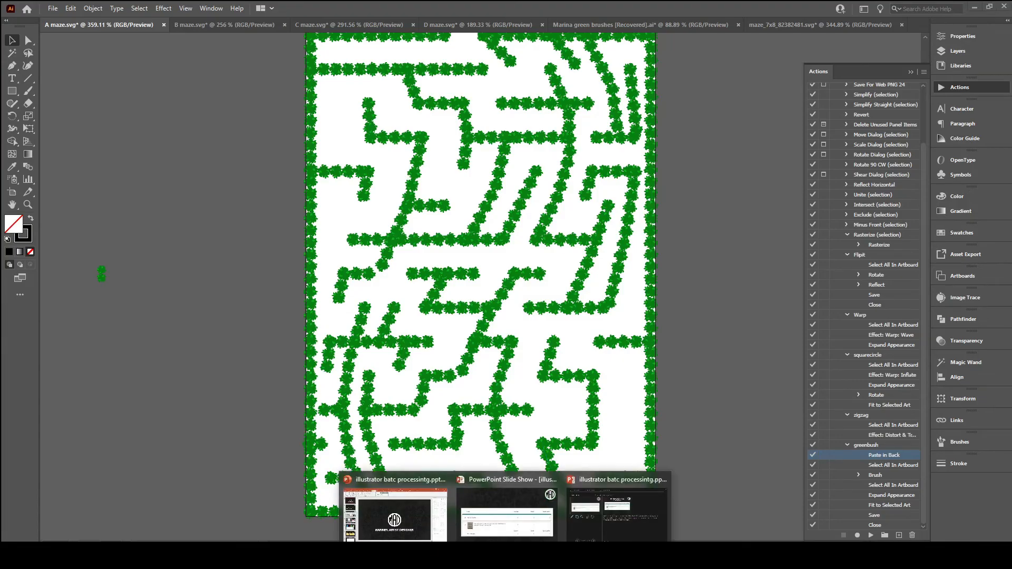
left_click(506, 513)
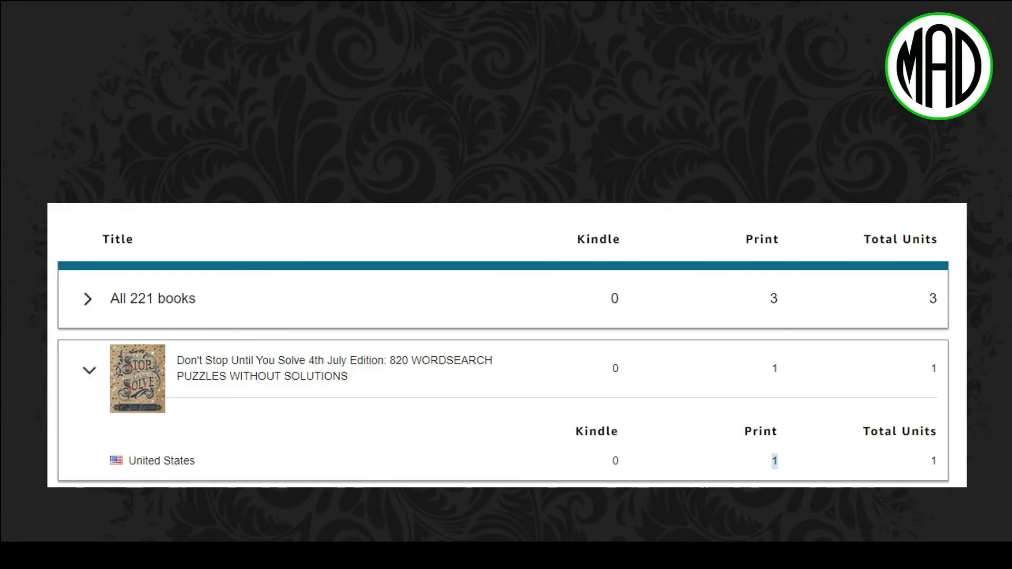